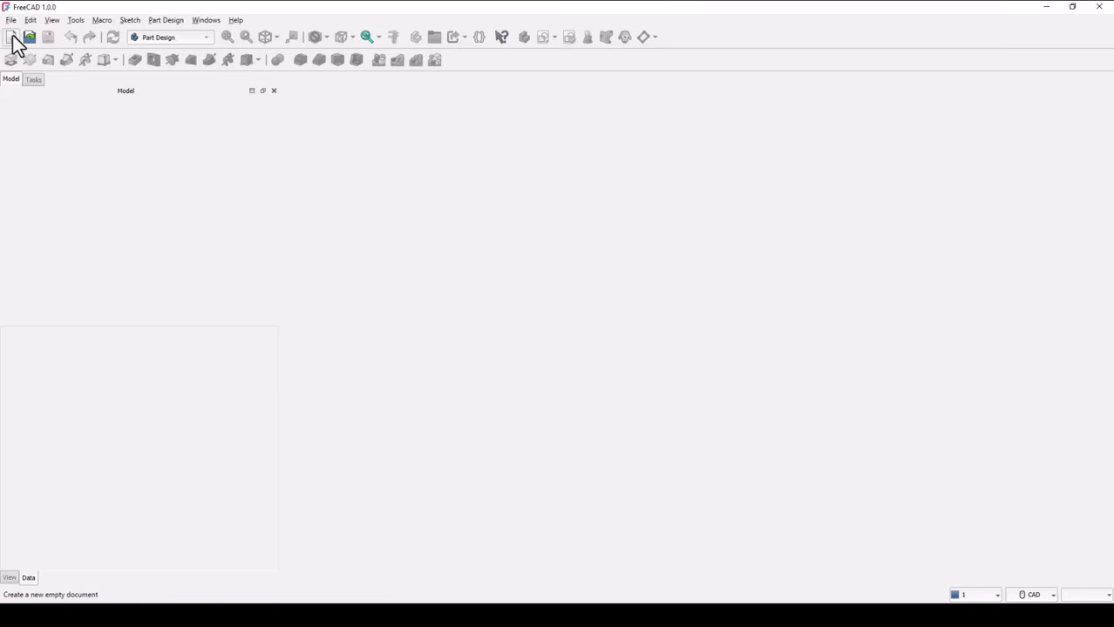
Create a new empty FreeCAD document and keep the CAD navigation style
{"action": "left_click", "coordinate": [12, 37]}
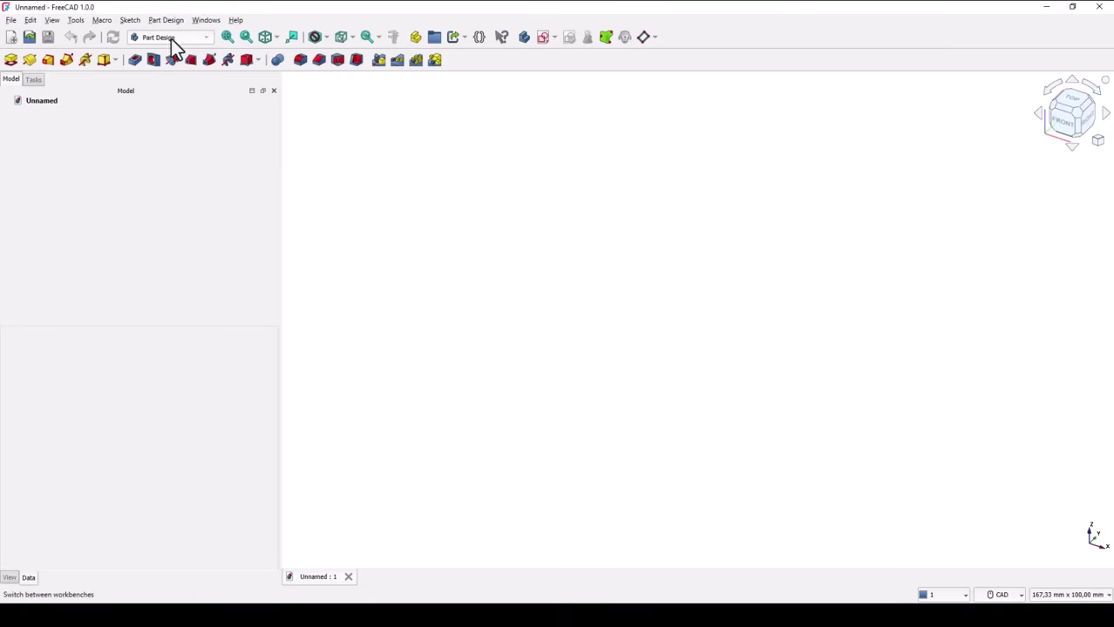
{"action": "left_click", "coordinate": [1005, 592]}
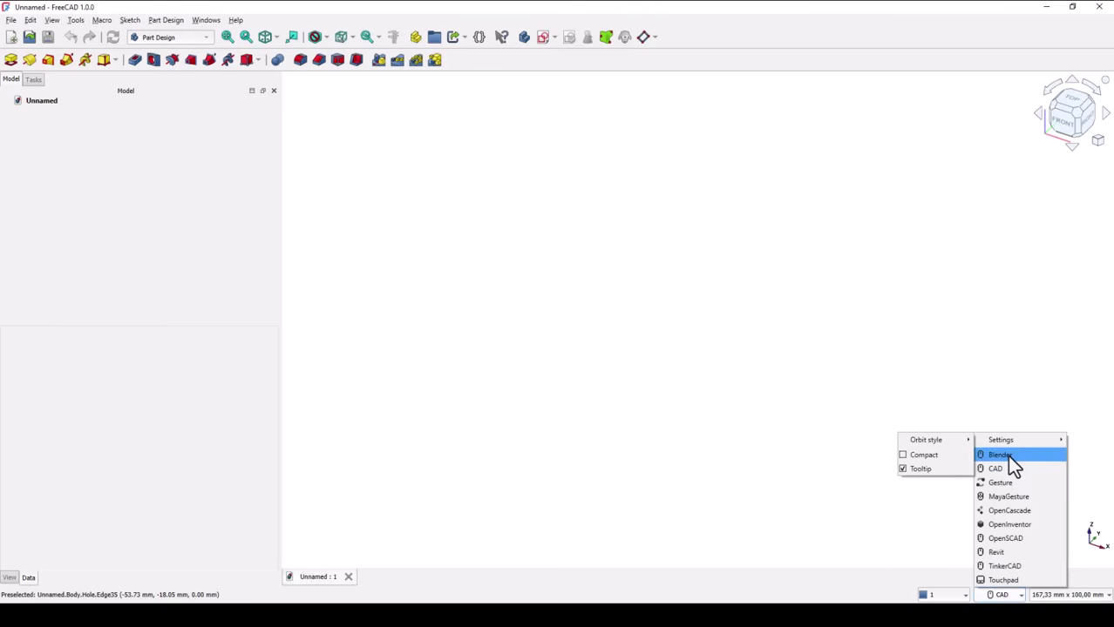
{"action": "left_click", "coordinate": [826, 325]}
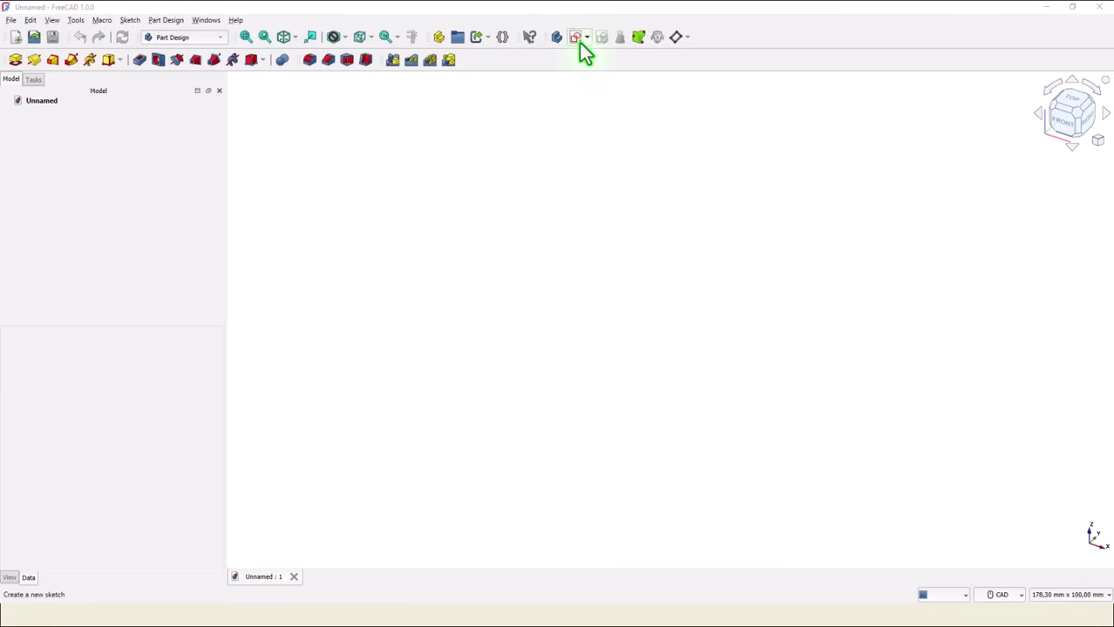
Start a new sketch attached to the body's XZ plane and zoom out
{"action": "left_click", "coordinate": [578, 42]}
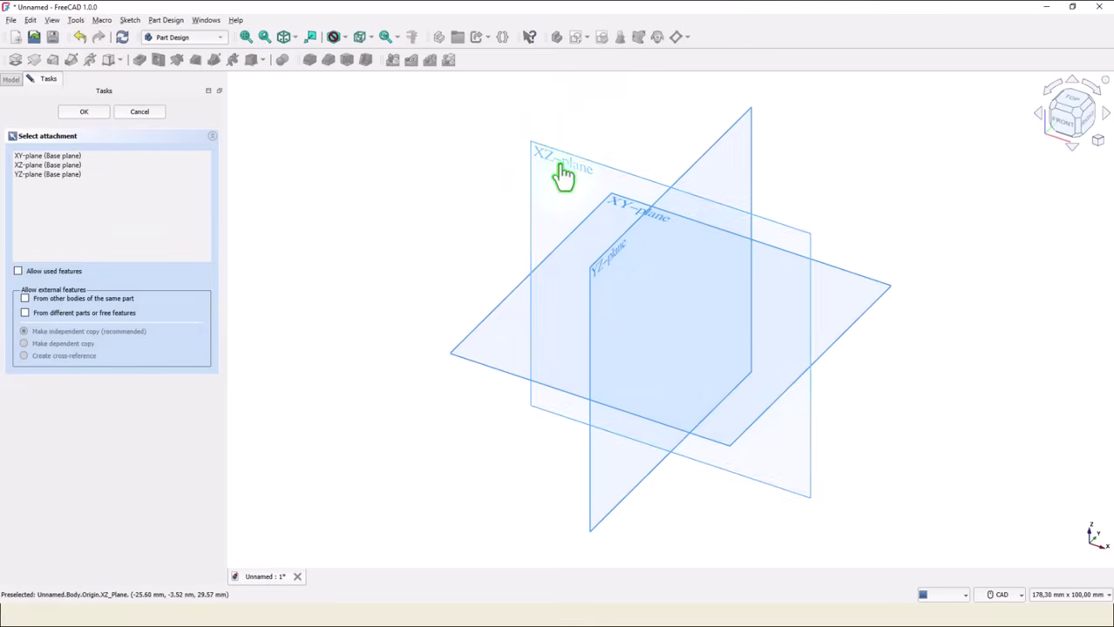
{"action": "left_click", "coordinate": [562, 170]}
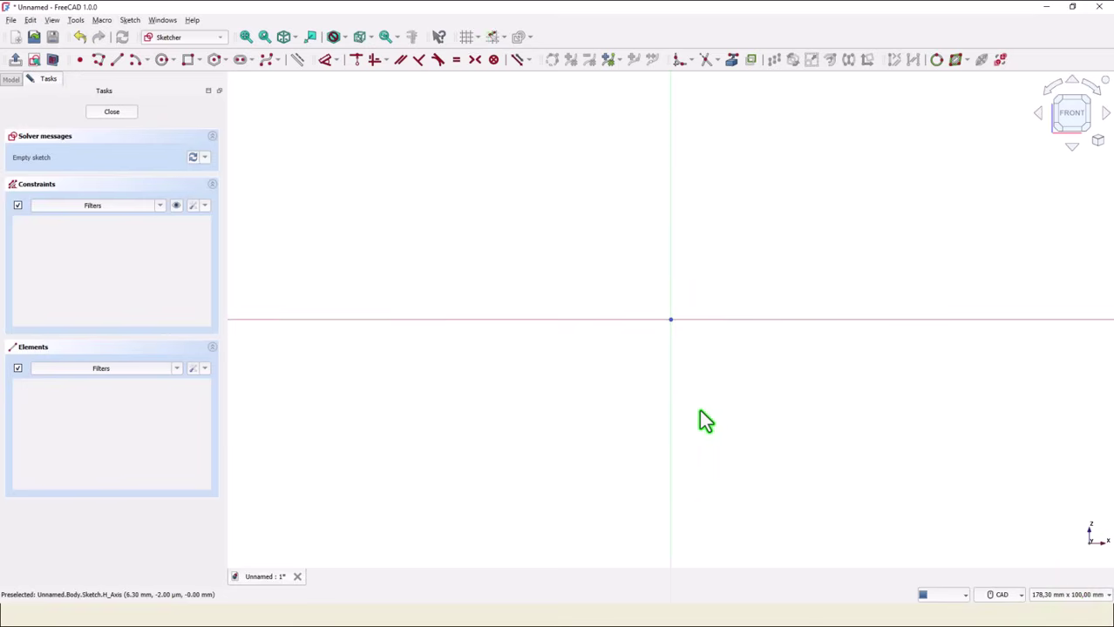
{"action": "scroll", "coordinate": [700, 413], "scroll_direction": "down", "scroll_amount": 1}
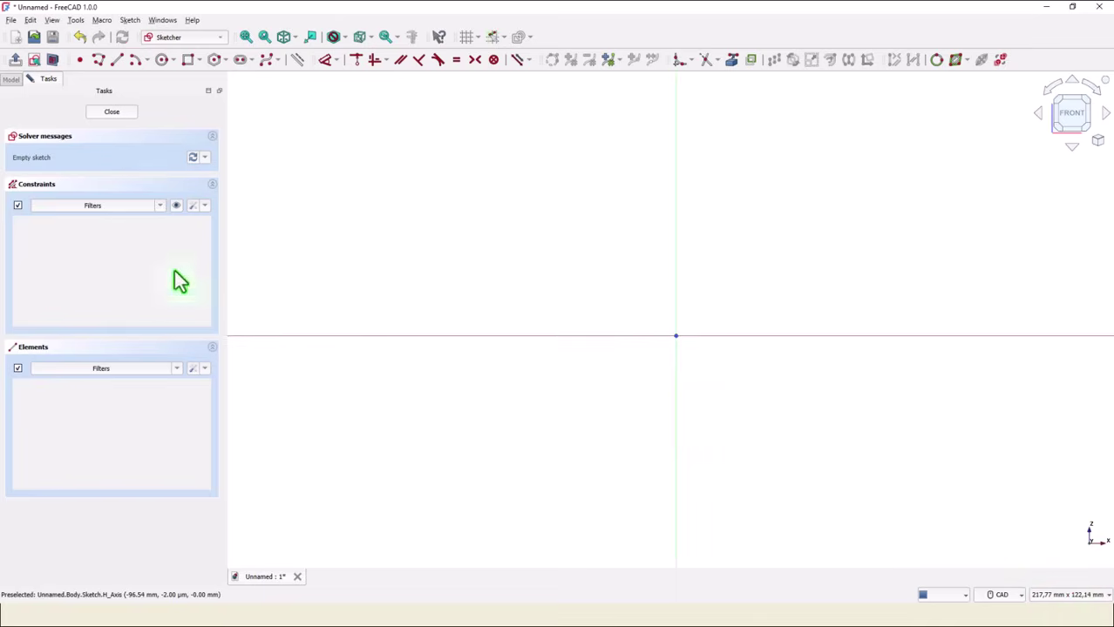
Draw a polyline up the vertical axis from below the origin, ending in a small stepped top
{"action": "left_click", "coordinate": [99, 59]}
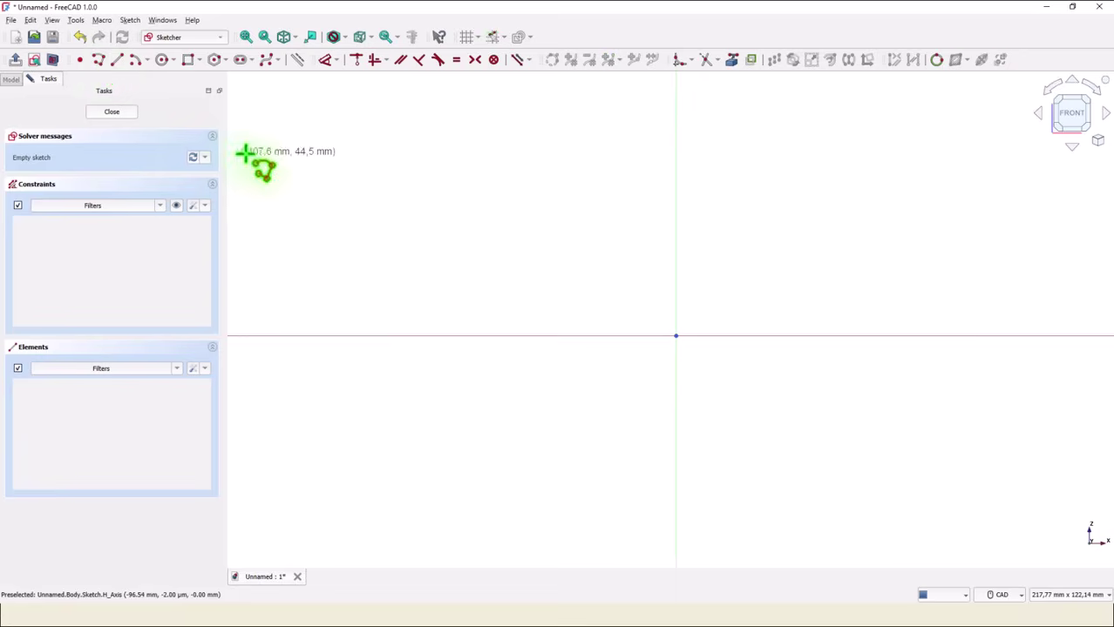
{"action": "left_click", "coordinate": [676, 540]}
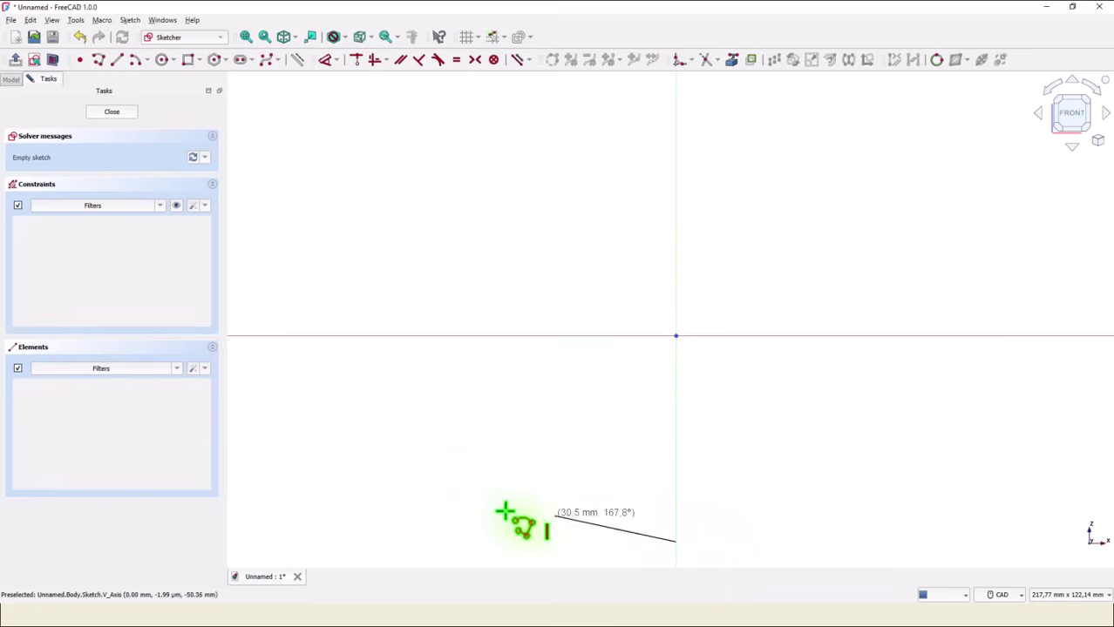
{"action": "left_click", "coordinate": [676, 130]}
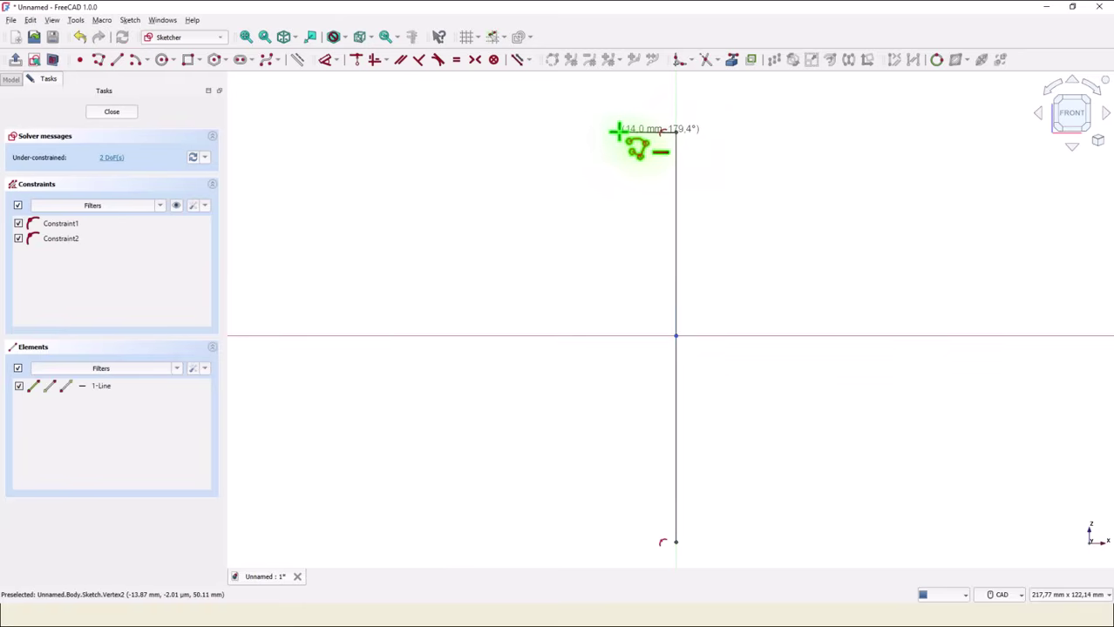
{"action": "left_click", "coordinate": [616, 131]}
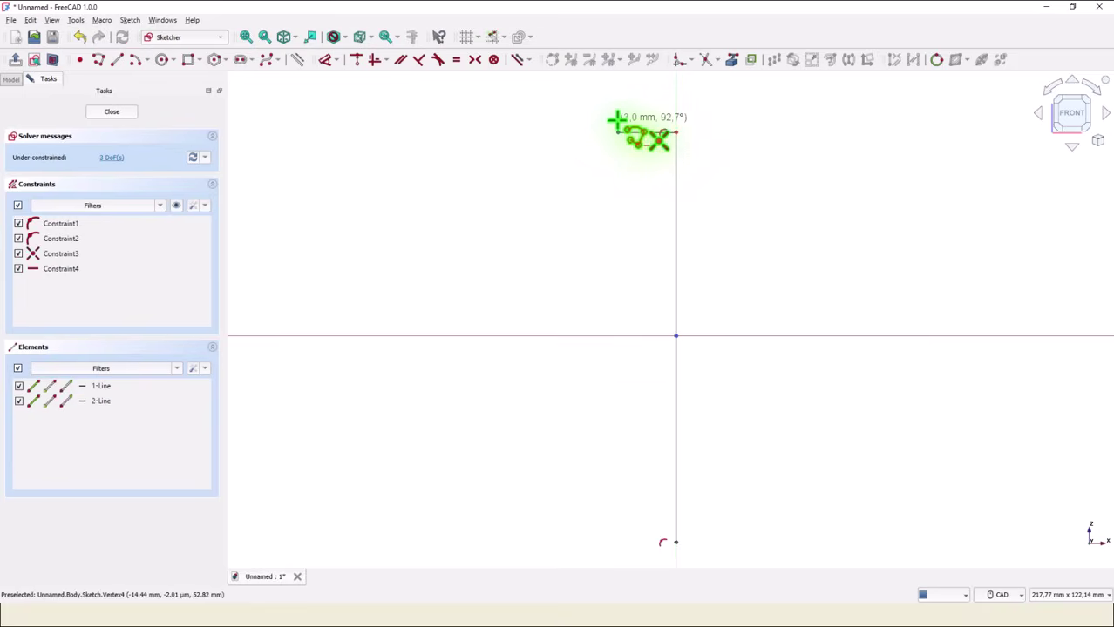
{"action": "left_click", "coordinate": [618, 116]}
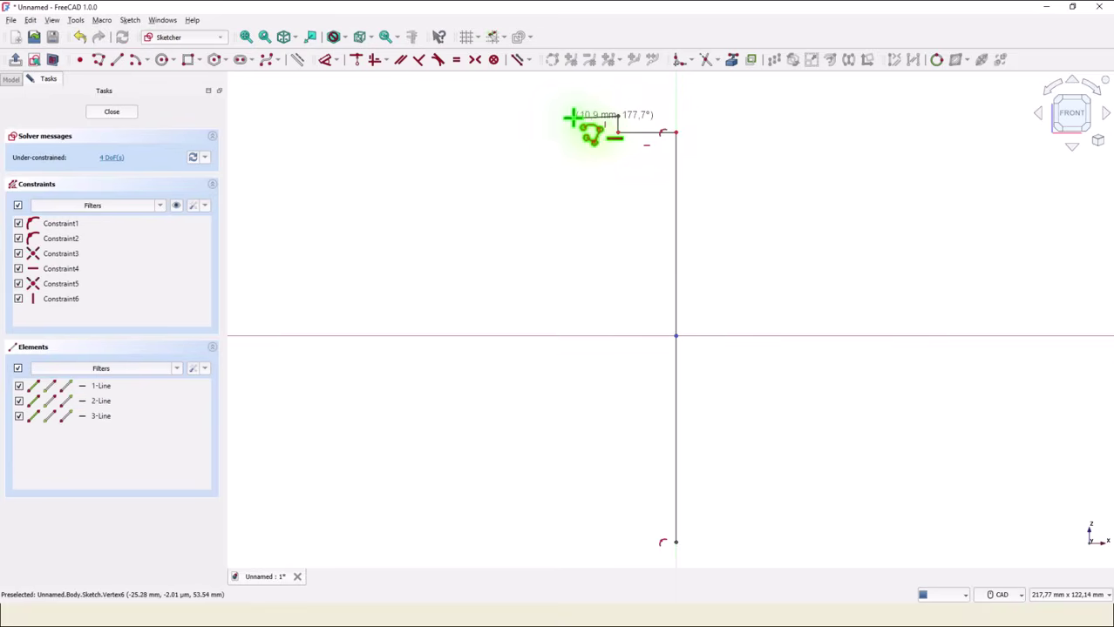
{"action": "left_click", "coordinate": [572, 116]}
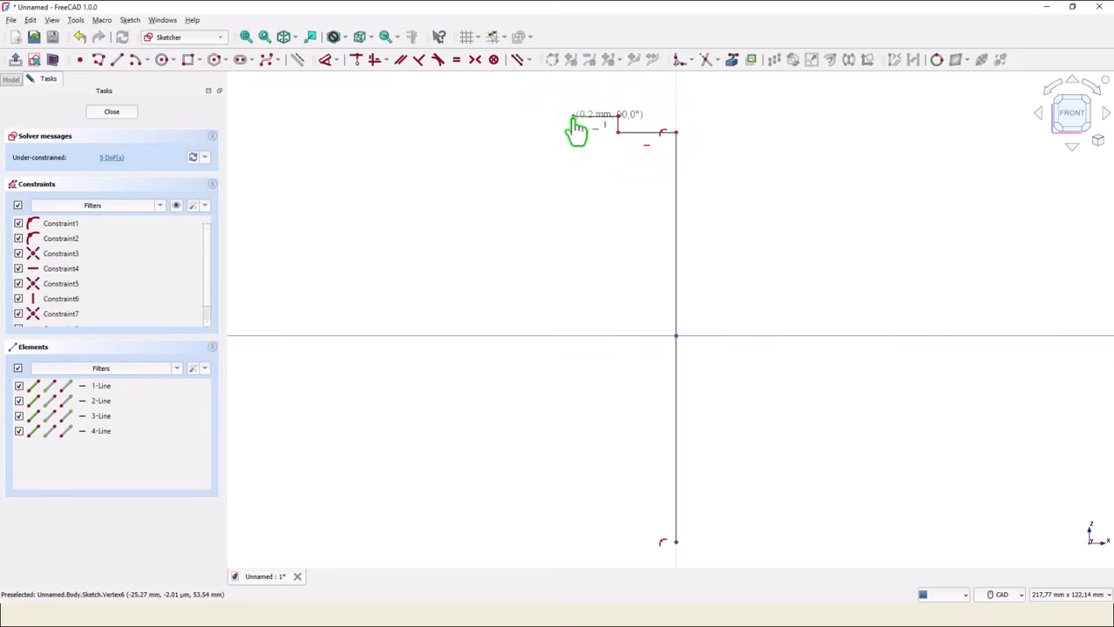
{"action": "left_click", "coordinate": [573, 178]}
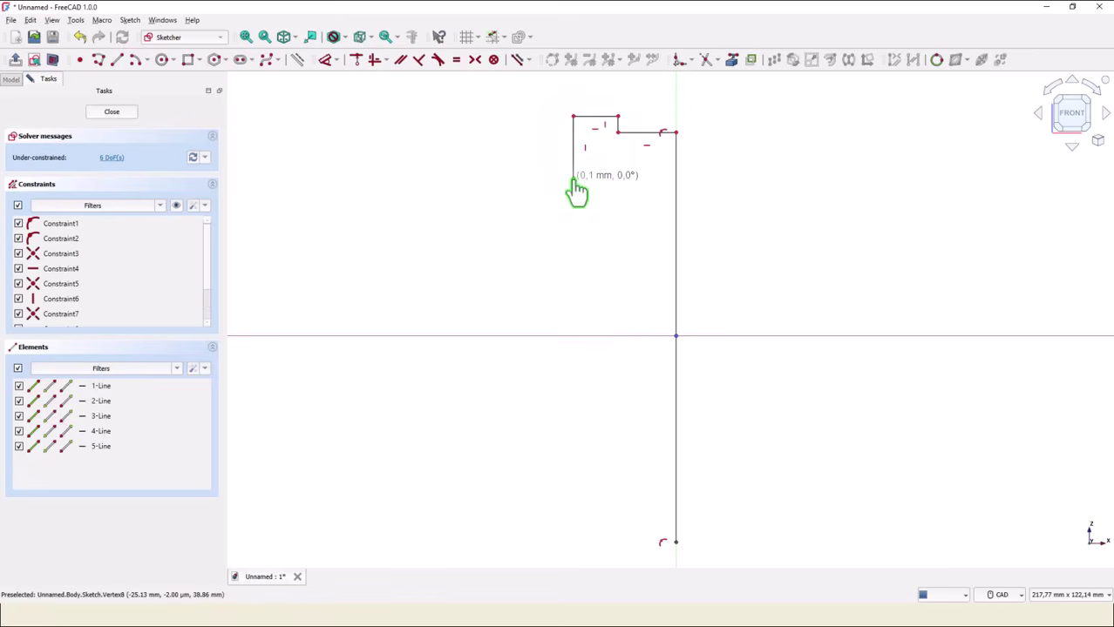
{"action": "right_click", "coordinate": [488, 196]}
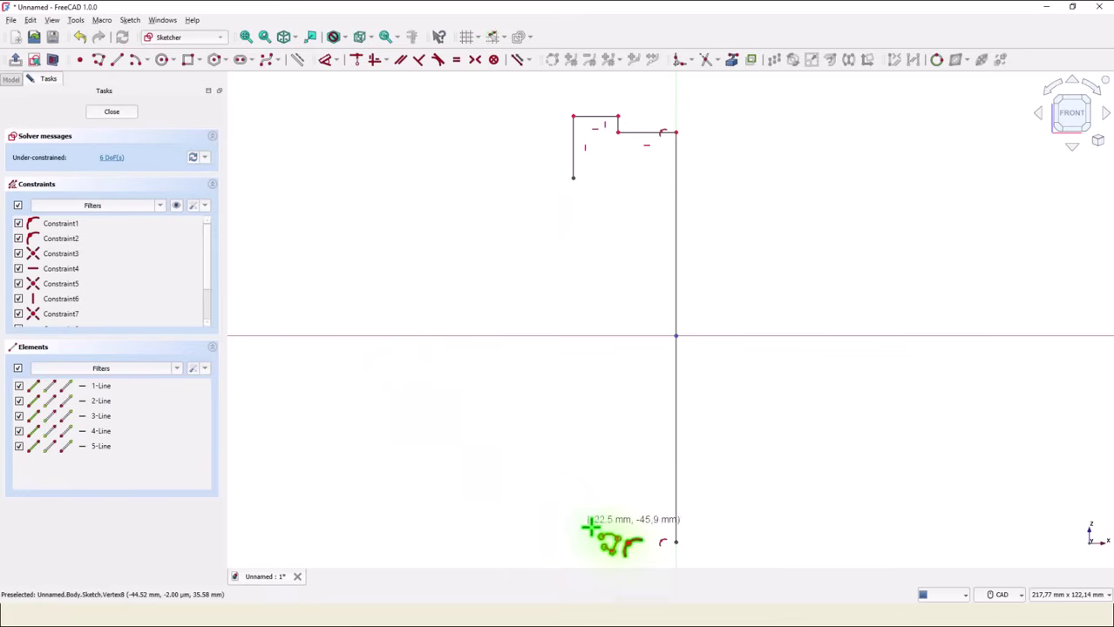
From the bottom vertex, draw the lower arm's long bottom edge, ending in a semicircular arc
{"action": "left_click", "coordinate": [676, 542]}
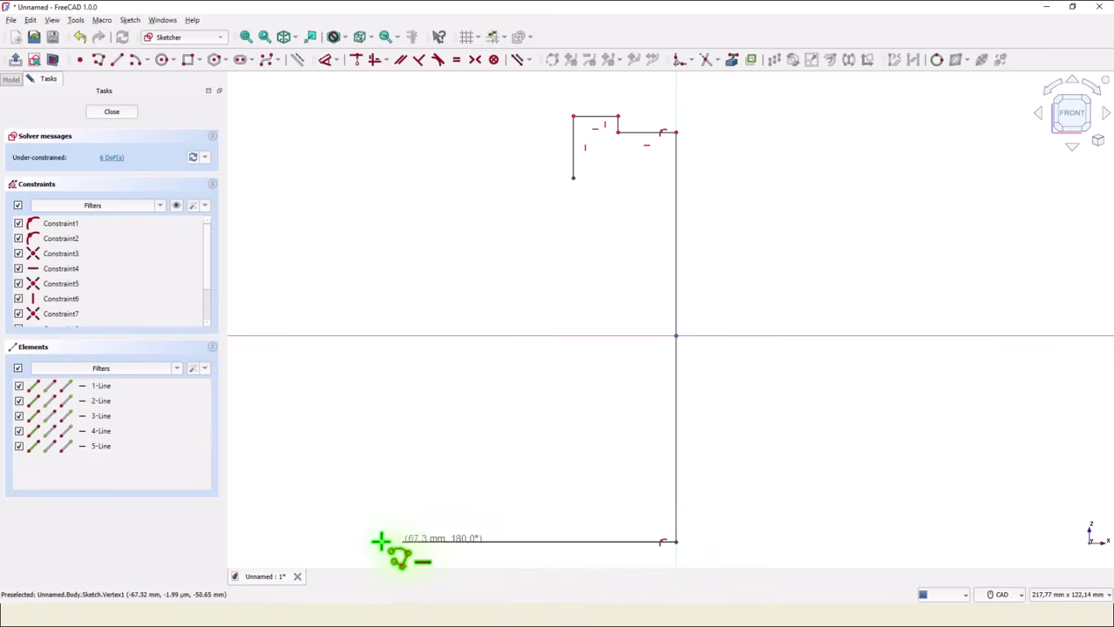
{"action": "middle_click_drag", "start_coordinate": [350, 547], "coordinate": [513, 534]}
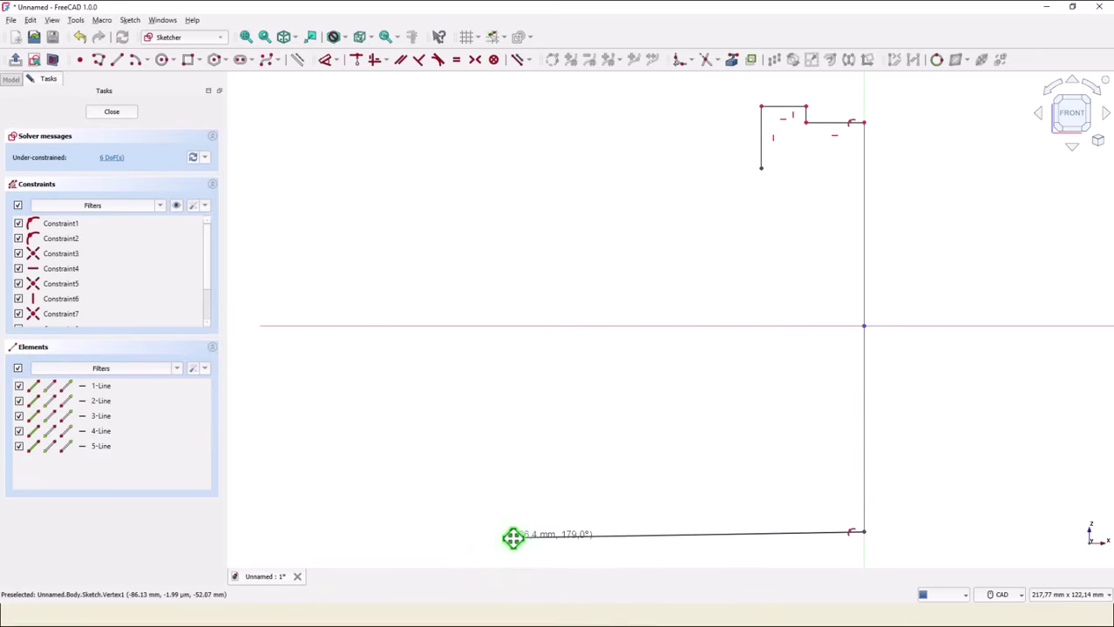
{"action": "left_click", "coordinate": [414, 532]}
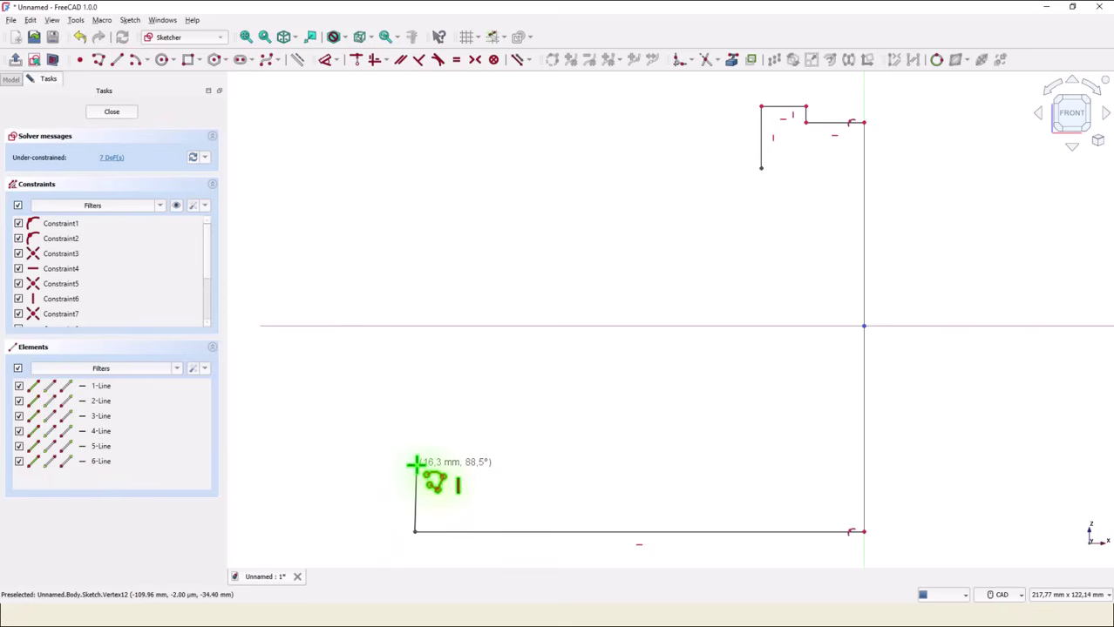
{"action": "left_click", "coordinate": [414, 465]}
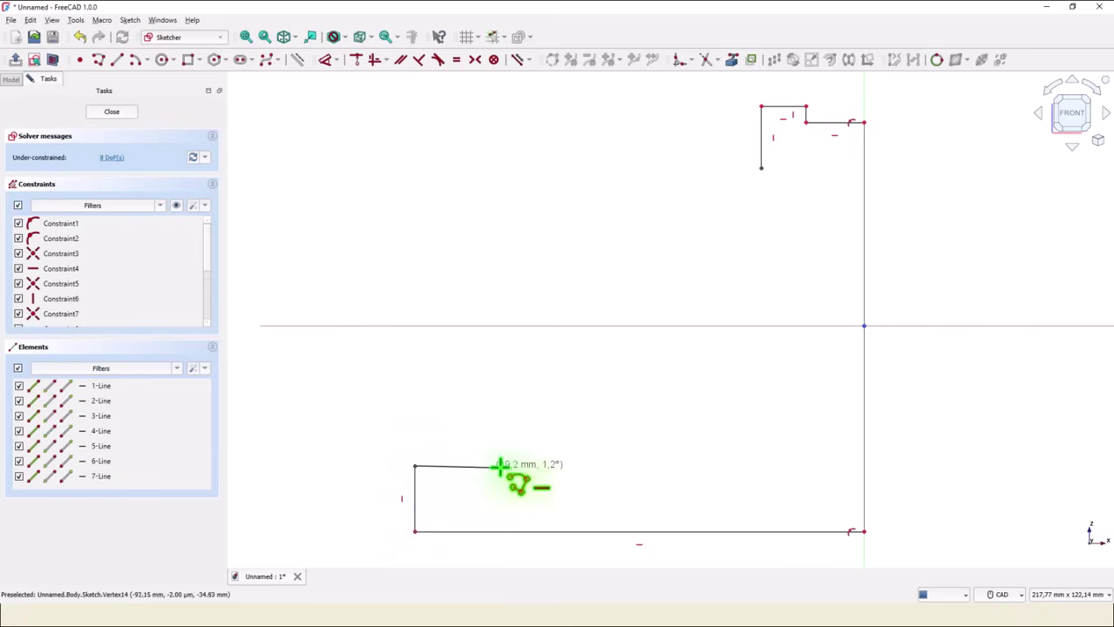
{"action": "left_click", "coordinate": [737, 461]}
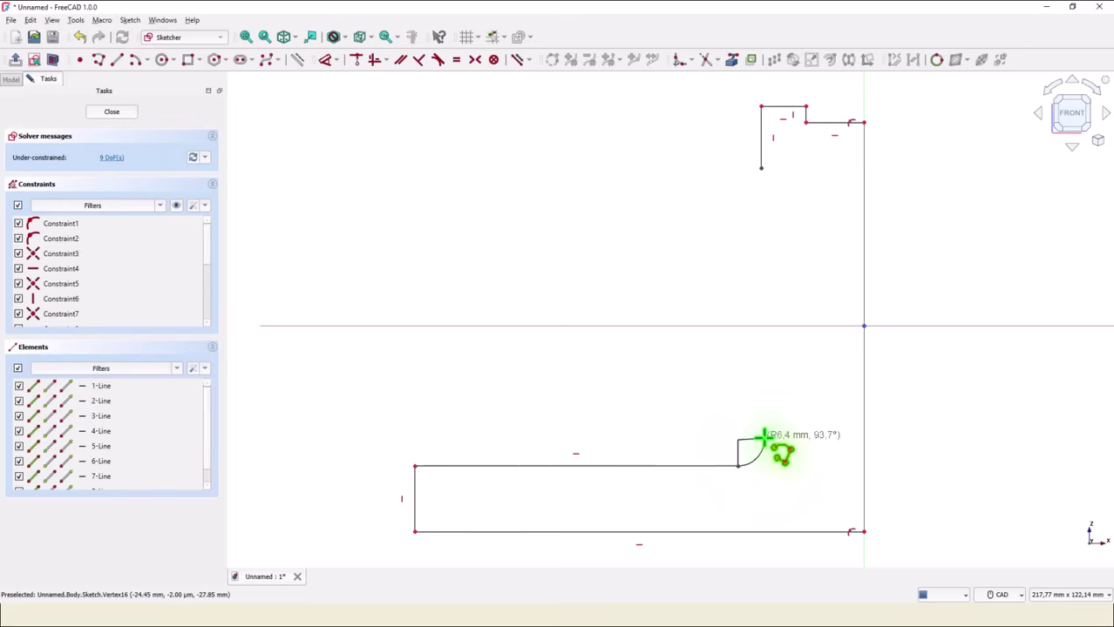
{"action": "left_click", "coordinate": [735, 383]}
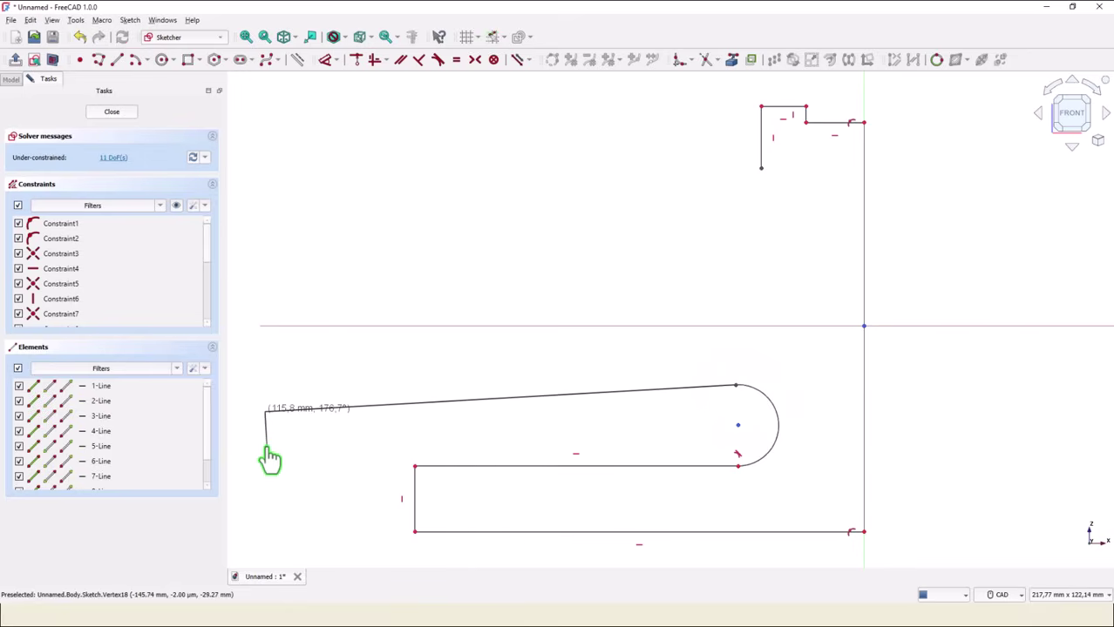
Draw the upper arm, close it with an arc onto the step, and make the slanted line horizontal
{"action": "left_click", "coordinate": [264, 412]}
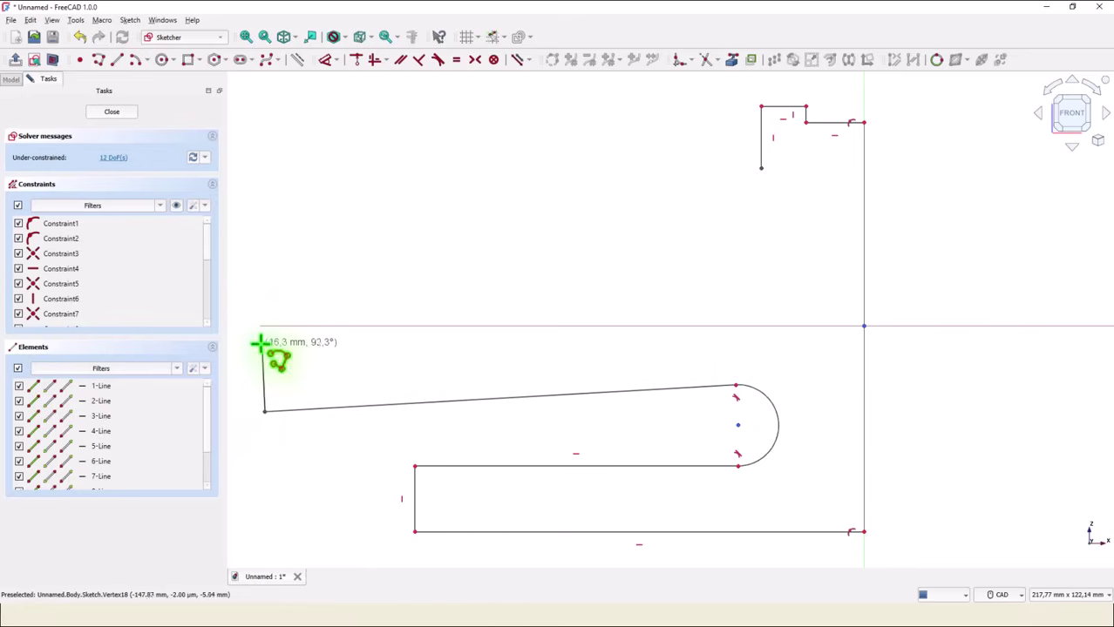
{"action": "left_click", "coordinate": [265, 242]}
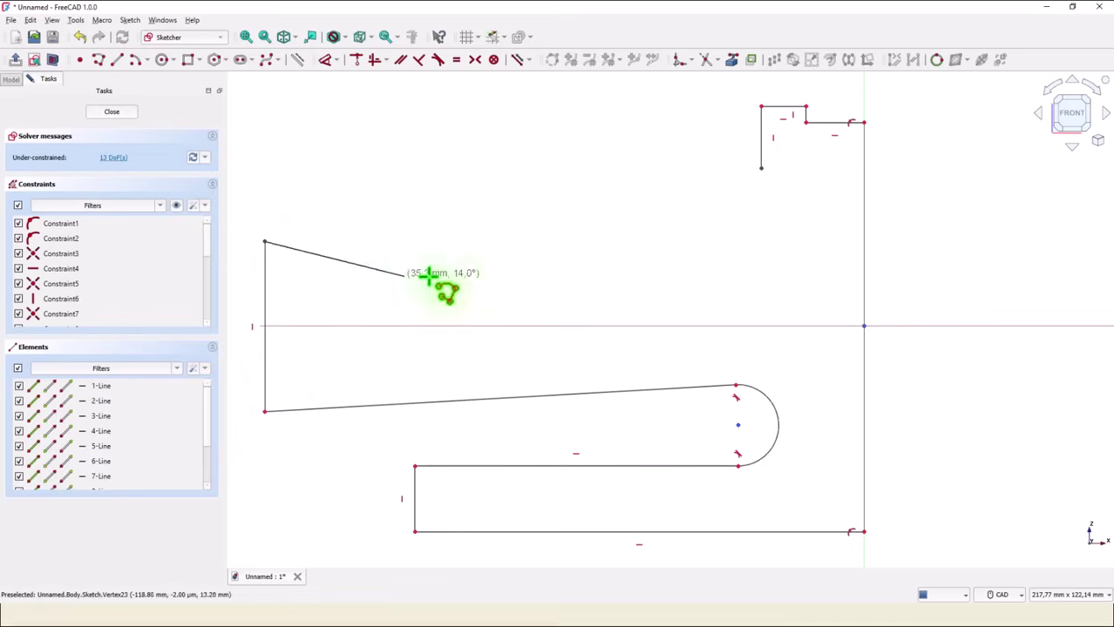
{"action": "left_click", "coordinate": [753, 235]}
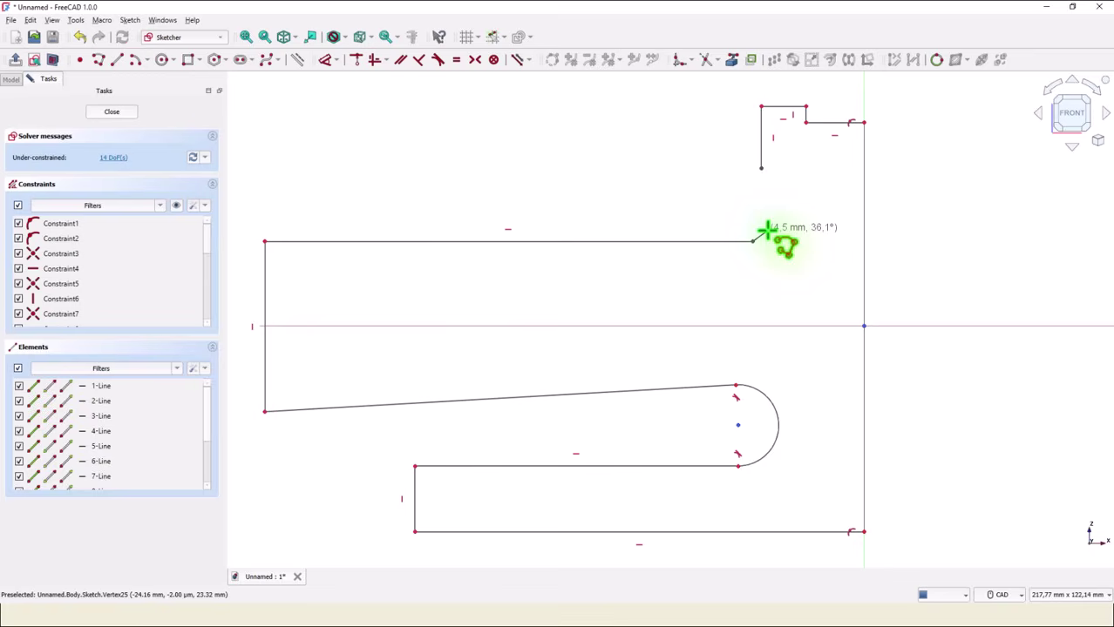
{"action": "key", "text": "m"}
{"action": "left_click", "coordinate": [761, 168]}
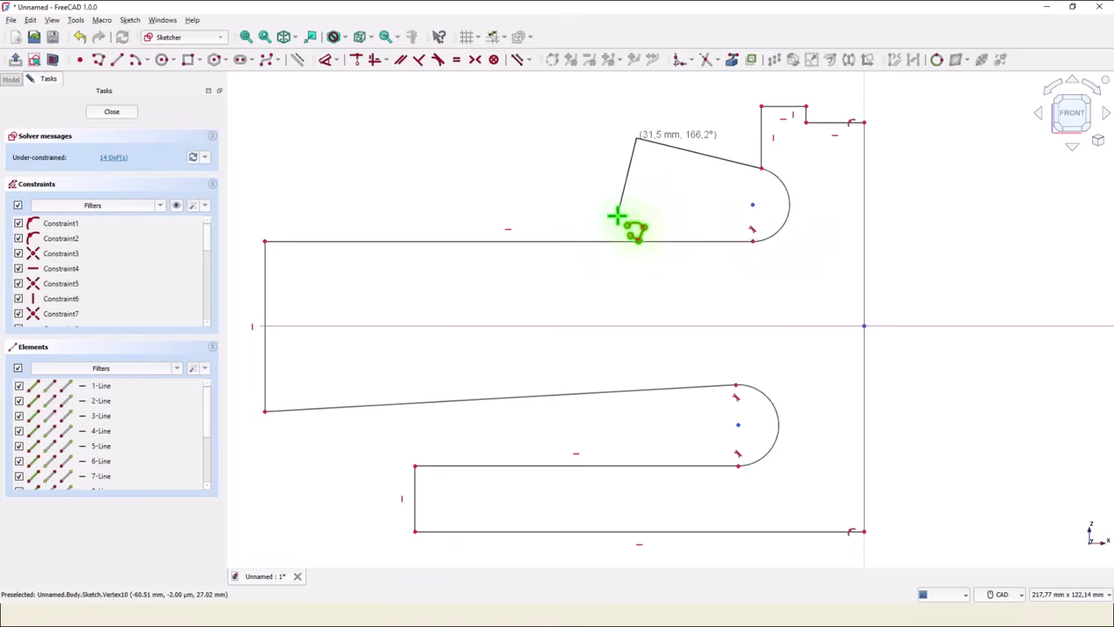
{"action": "right_click", "coordinate": [617, 216]}
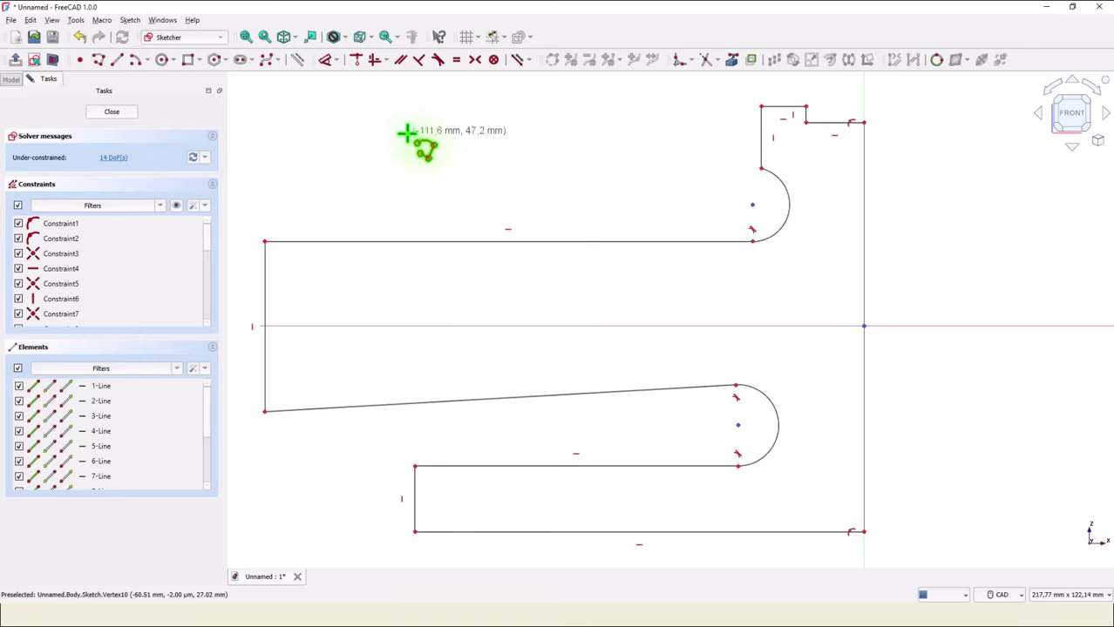
{"action": "left_click", "coordinate": [376, 60]}
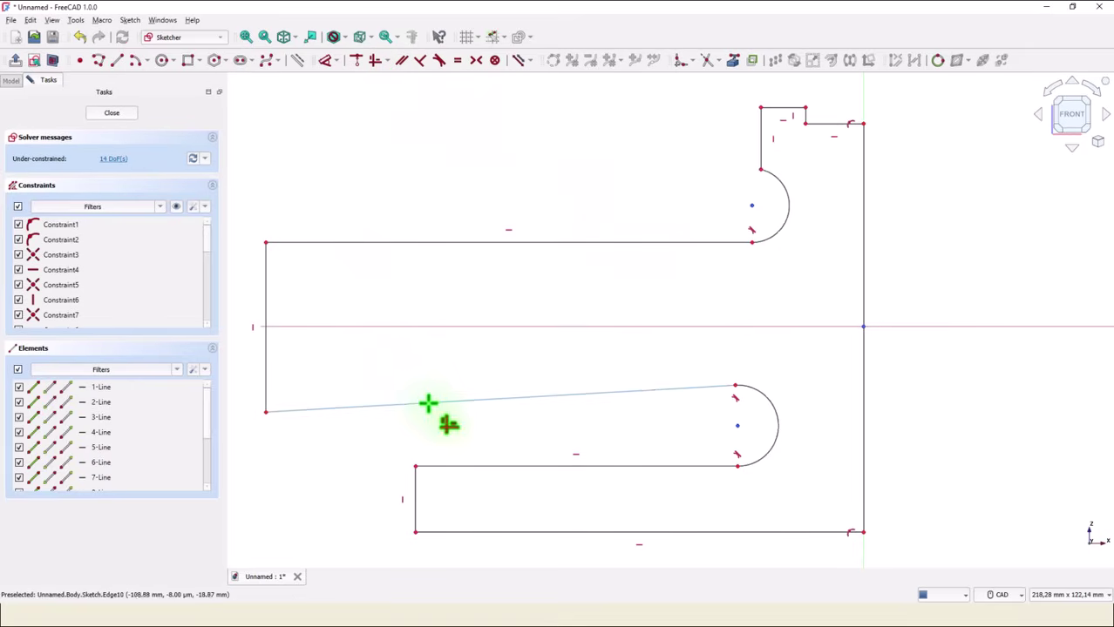
{"action": "left_click", "coordinate": [428, 403]}
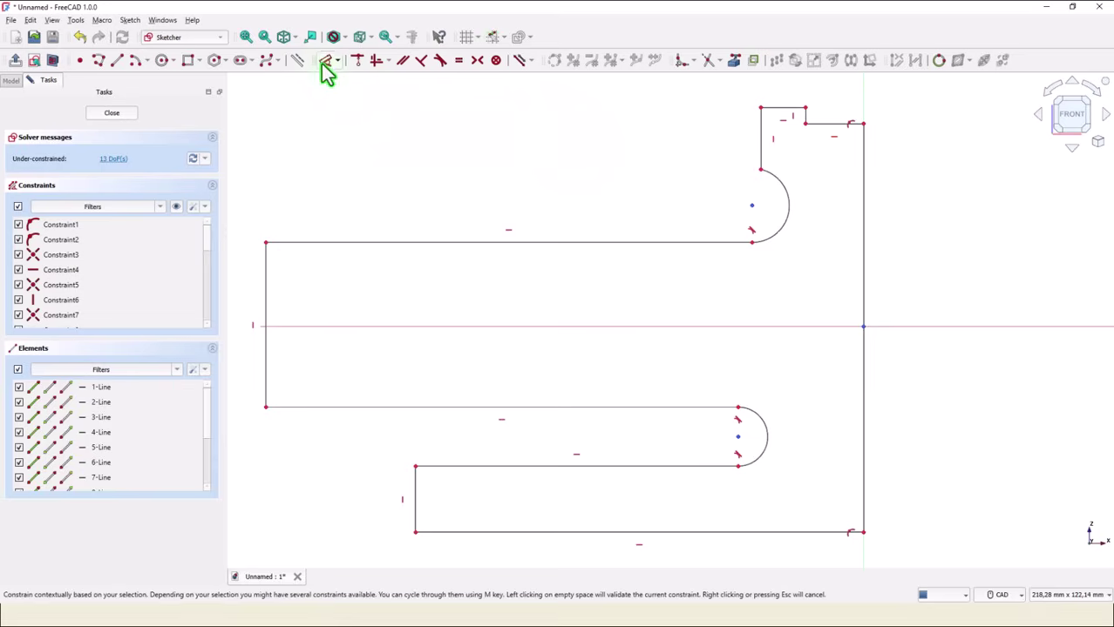
Dimension the base at 110 mm, the lower left edge at 16 mm and the 20 mm slot gap
{"action": "left_click", "coordinate": [734, 532]}
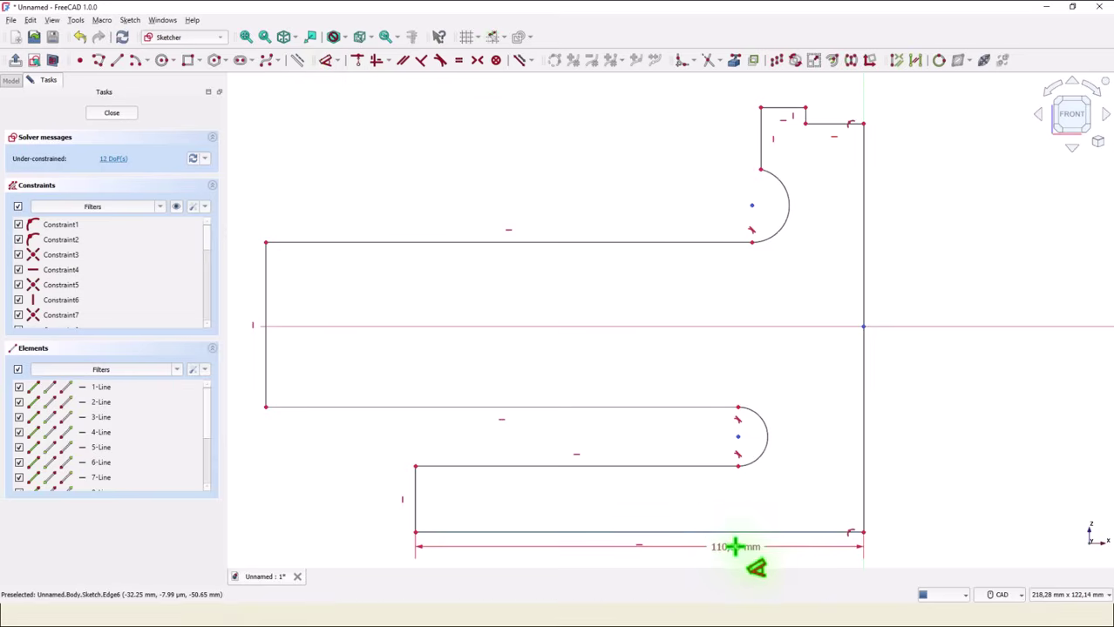
{"action": "left_click", "coordinate": [736, 551]}
{"action": "type", "text": "110"}
{"action": "key", "text": "Return"}
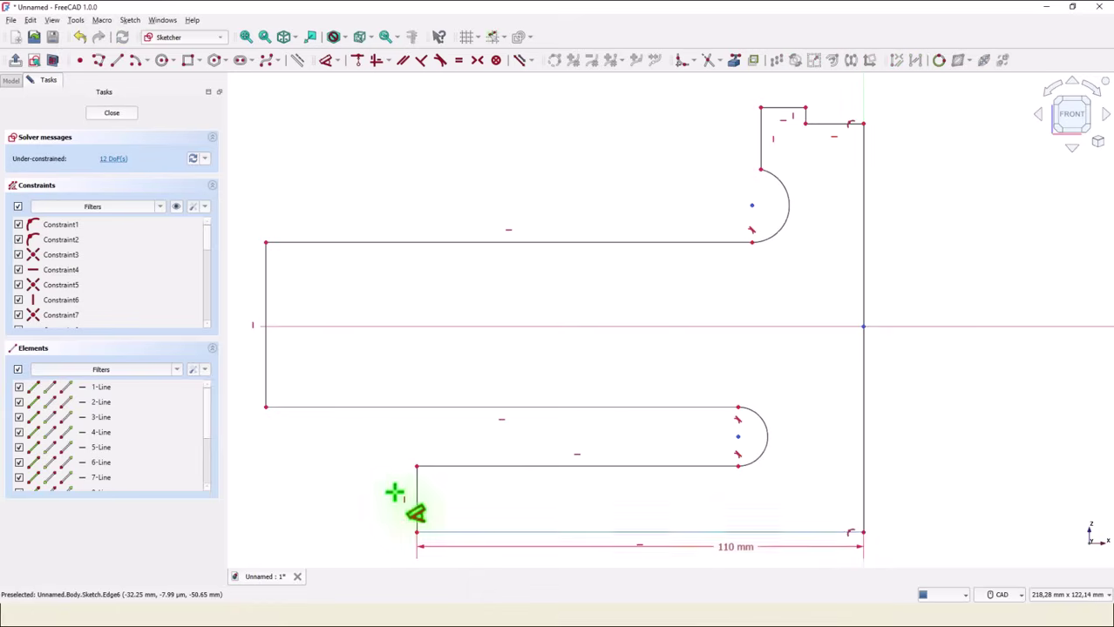
{"action": "left_click", "coordinate": [417, 492]}
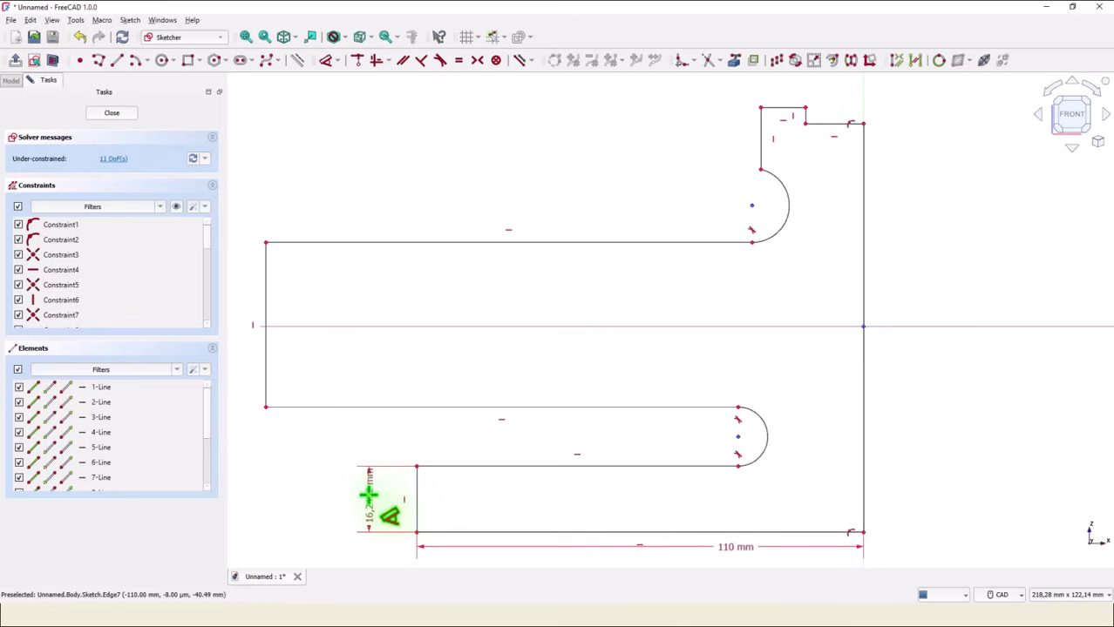
{"action": "left_click", "coordinate": [370, 499]}
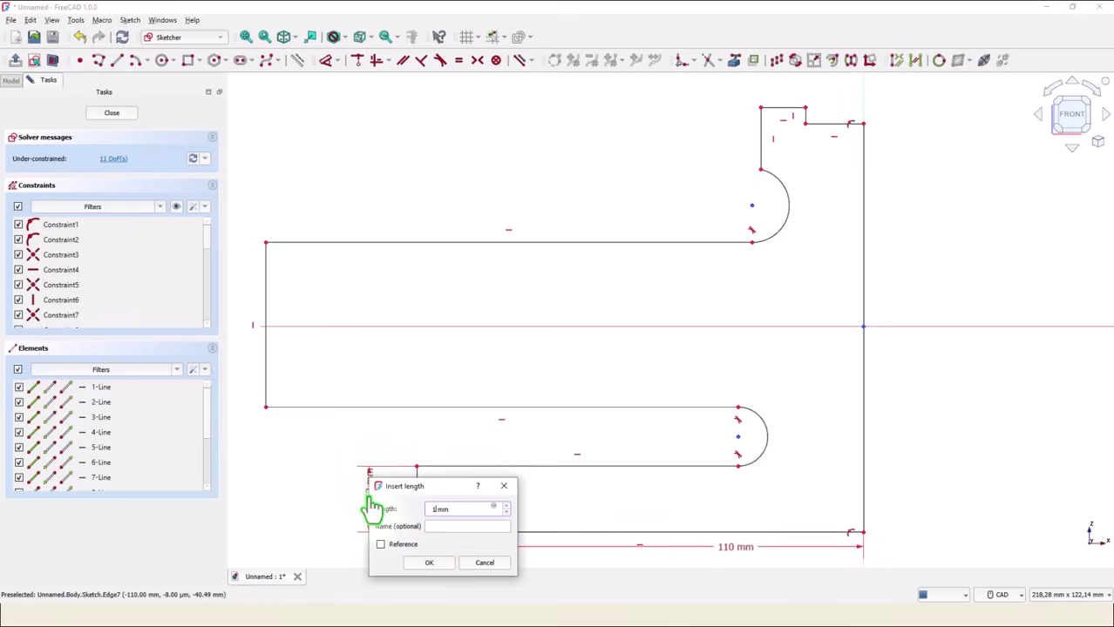
{"action": "type", "text": "16"}
{"action": "key", "text": "Return"}
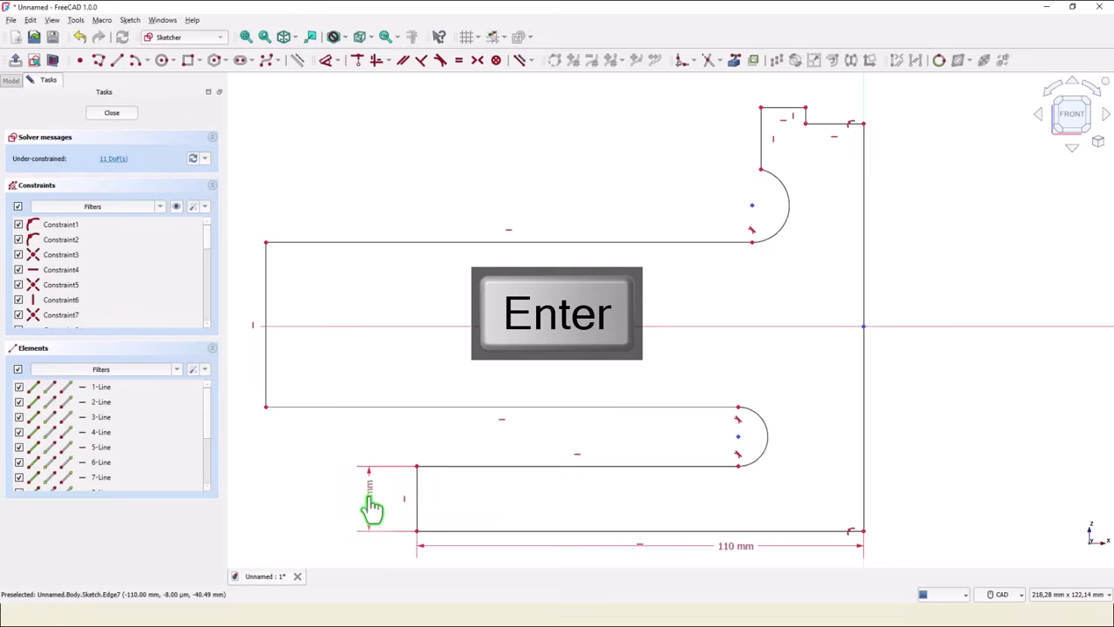
{"action": "left_click", "coordinate": [266, 352]}
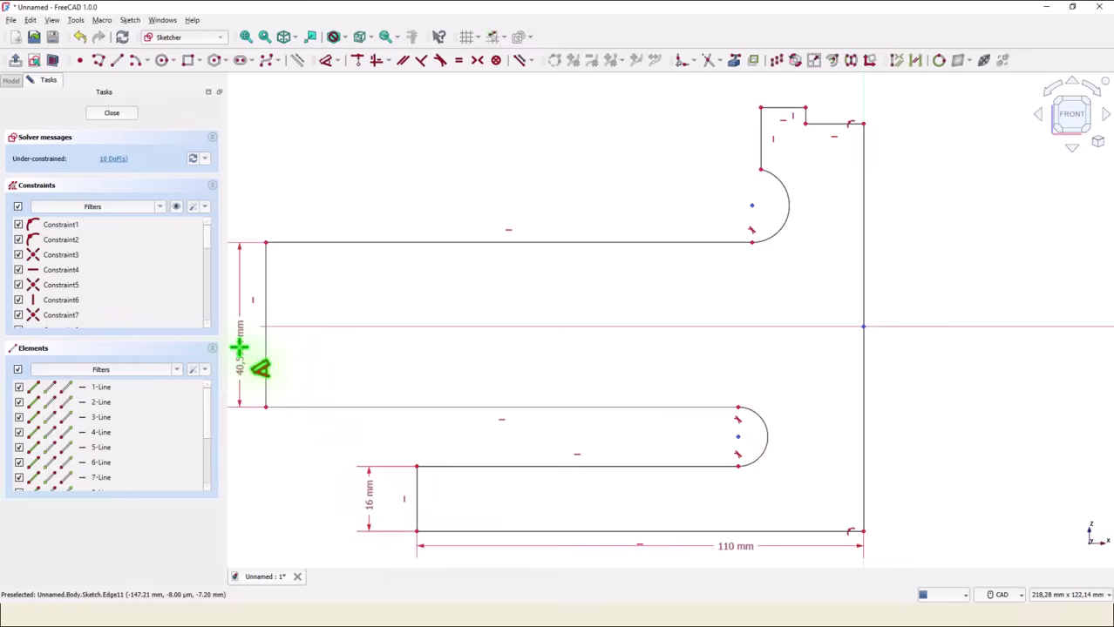
{"action": "left_click", "coordinate": [242, 353]}
{"action": "key", "text": "Return"}
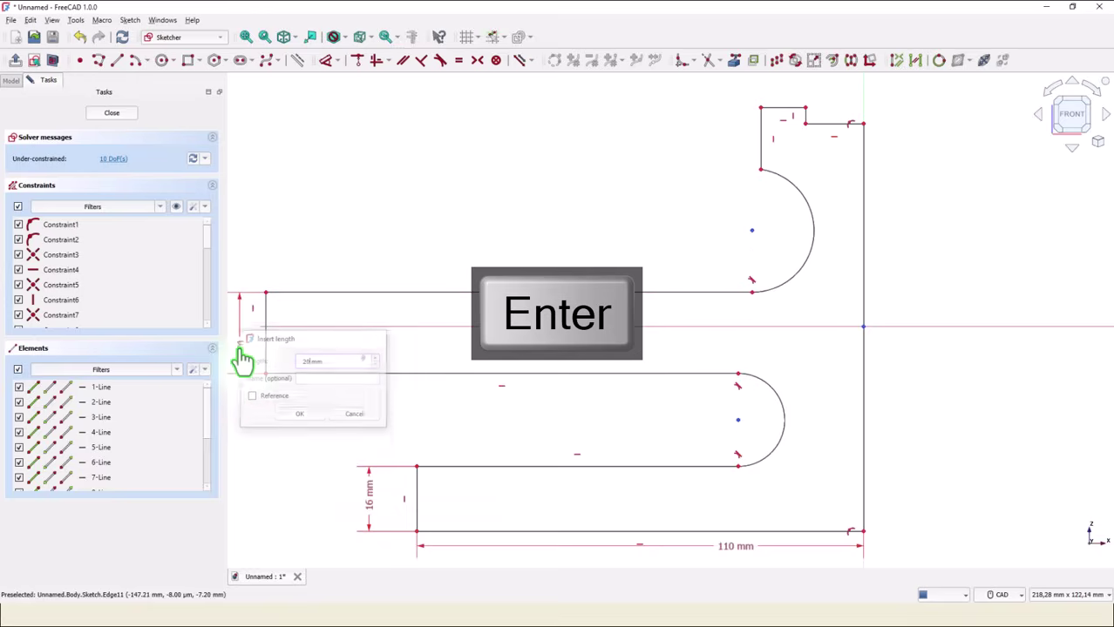
{"action": "left_click", "coordinate": [246, 37]}
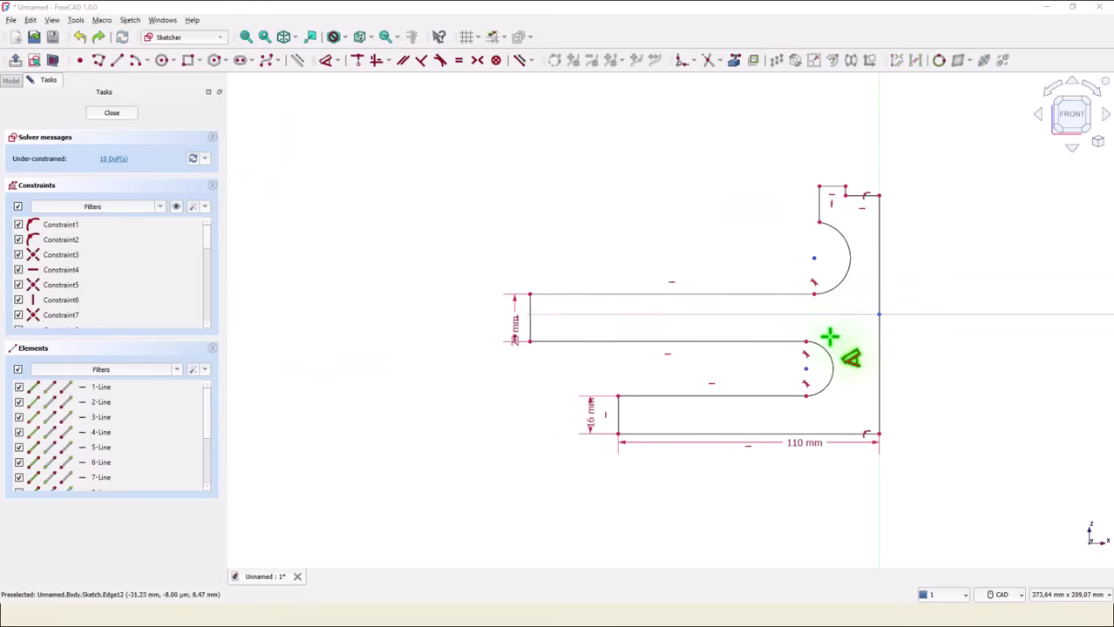
Add a 46 mm height from the axis, the 104 mm overall height and the short top line's length
{"action": "left_click", "coordinate": [878, 434]}
{"action": "left_click", "coordinate": [933, 379]}
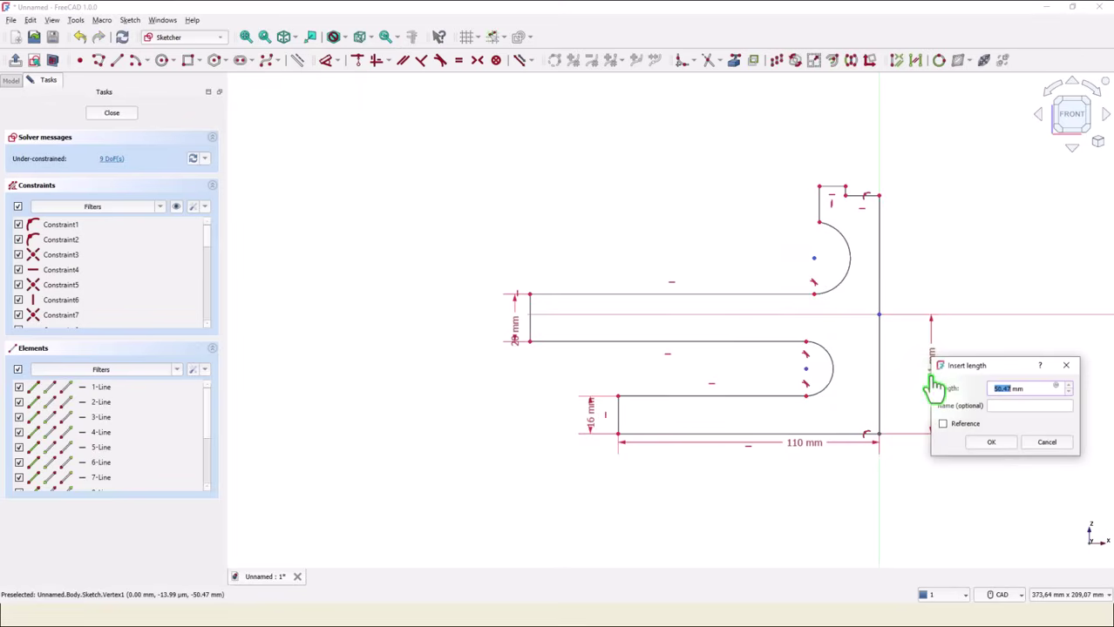
{"action": "key", "text": "Return"}
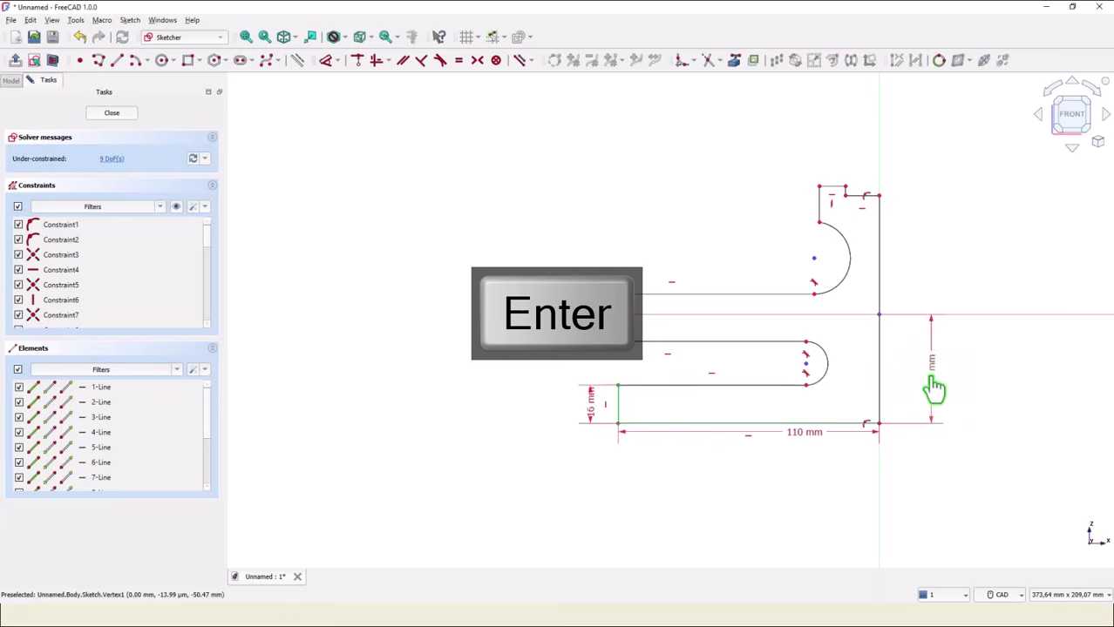
{"action": "left_click", "coordinate": [836, 186]}
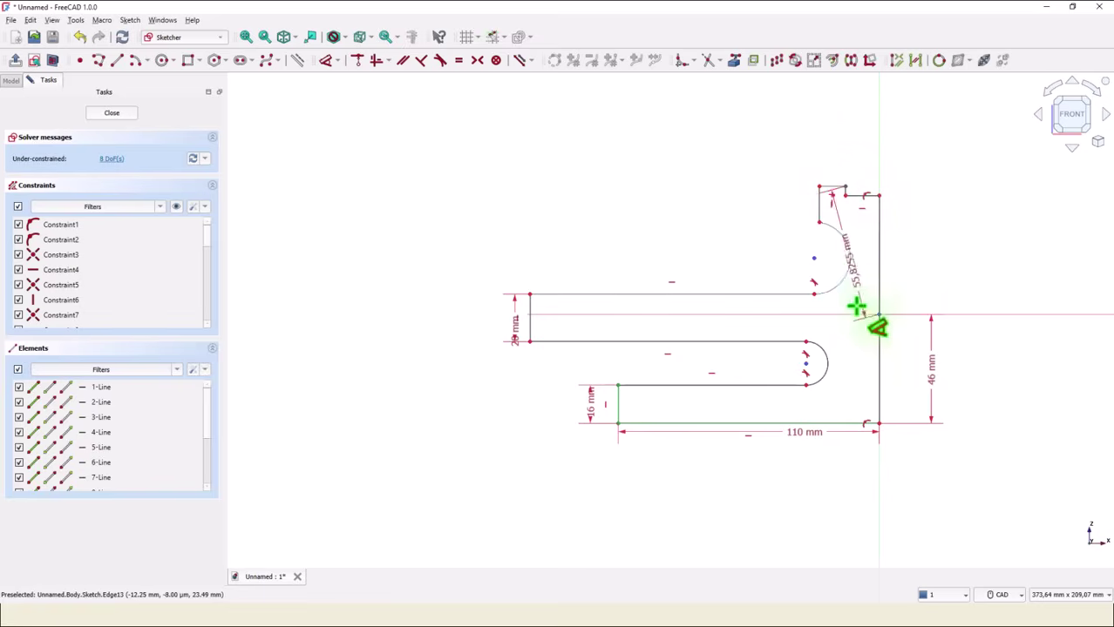
{"action": "left_click", "coordinate": [850, 424]}
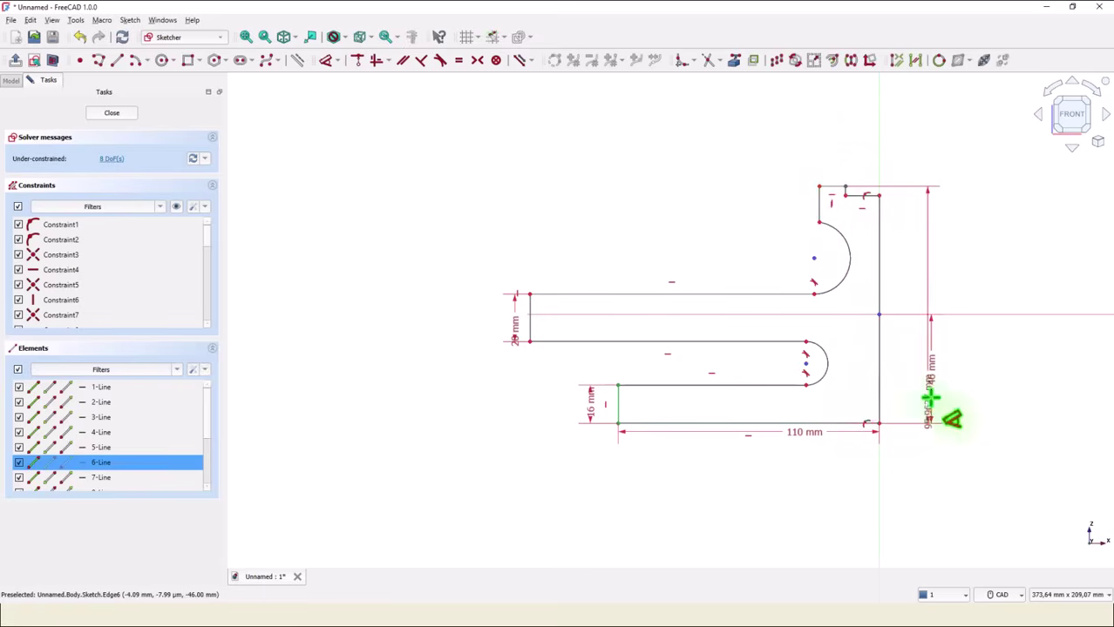
{"action": "left_click", "coordinate": [1002, 277]}
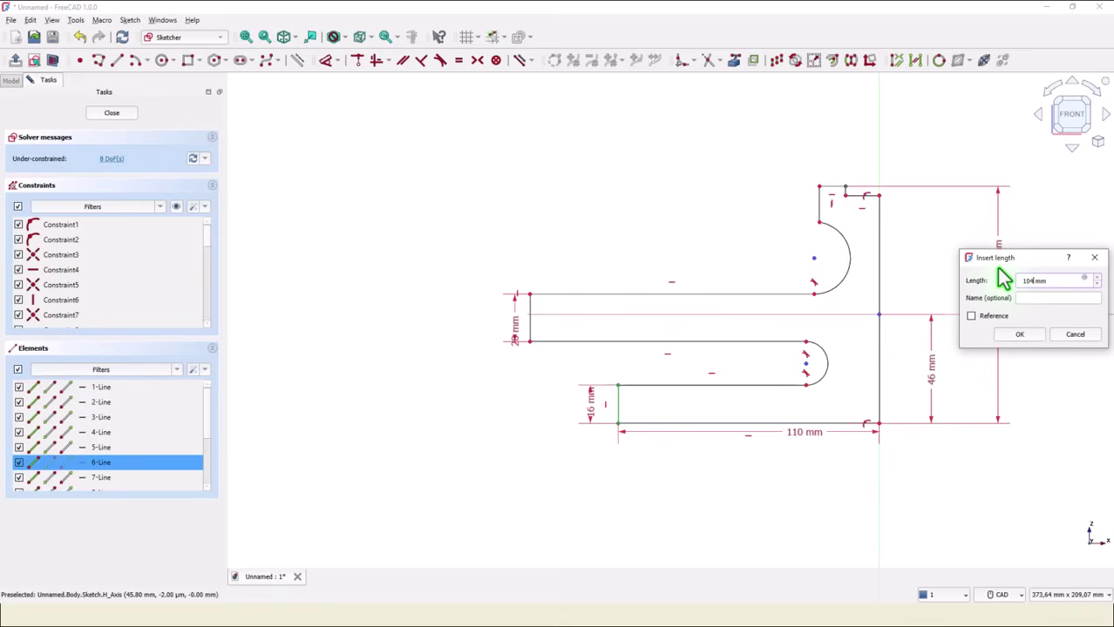
{"action": "key", "text": "Return"}
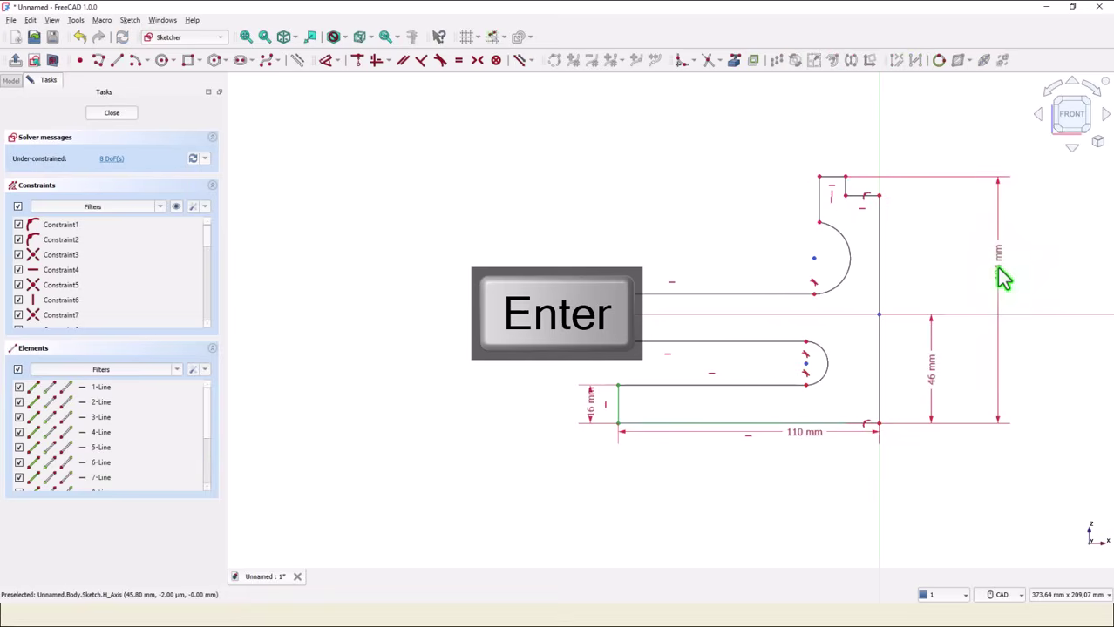
{"action": "scroll", "coordinate": [887, 183], "scroll_direction": "up", "scroll_amount": 1}
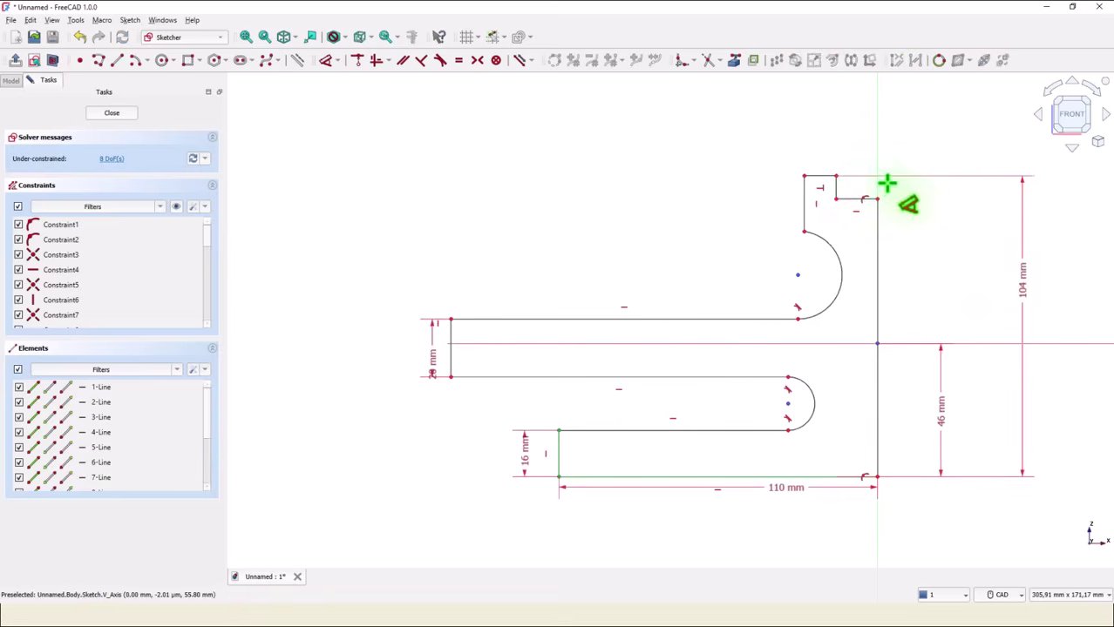
{"action": "left_click", "coordinate": [838, 186]}
{"action": "left_click", "coordinate": [923, 181]}
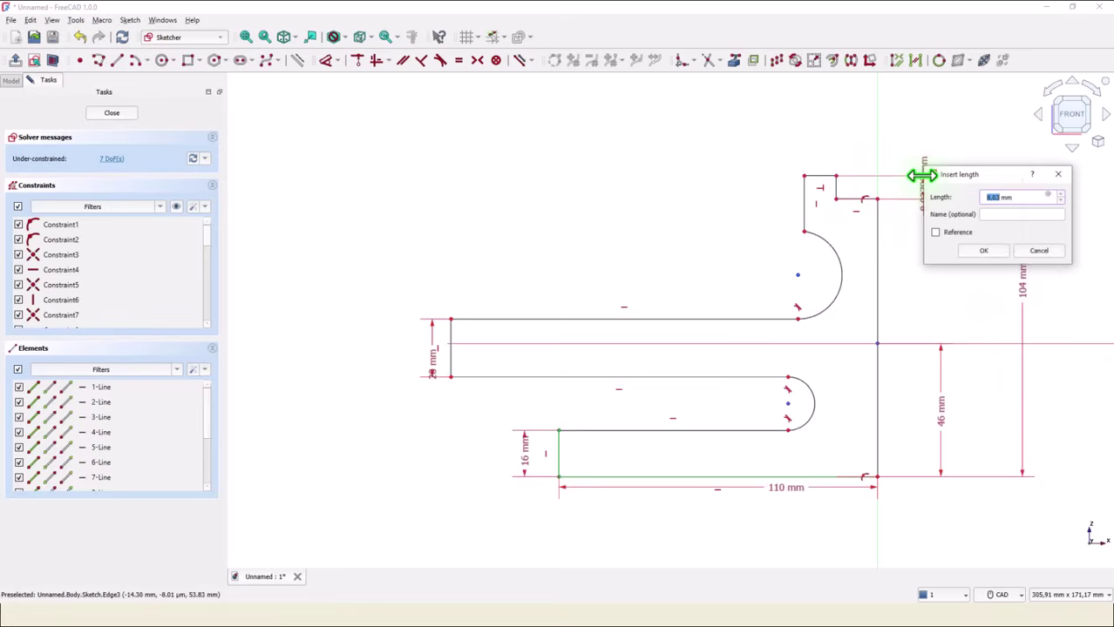
{"action": "key", "text": "Return"}
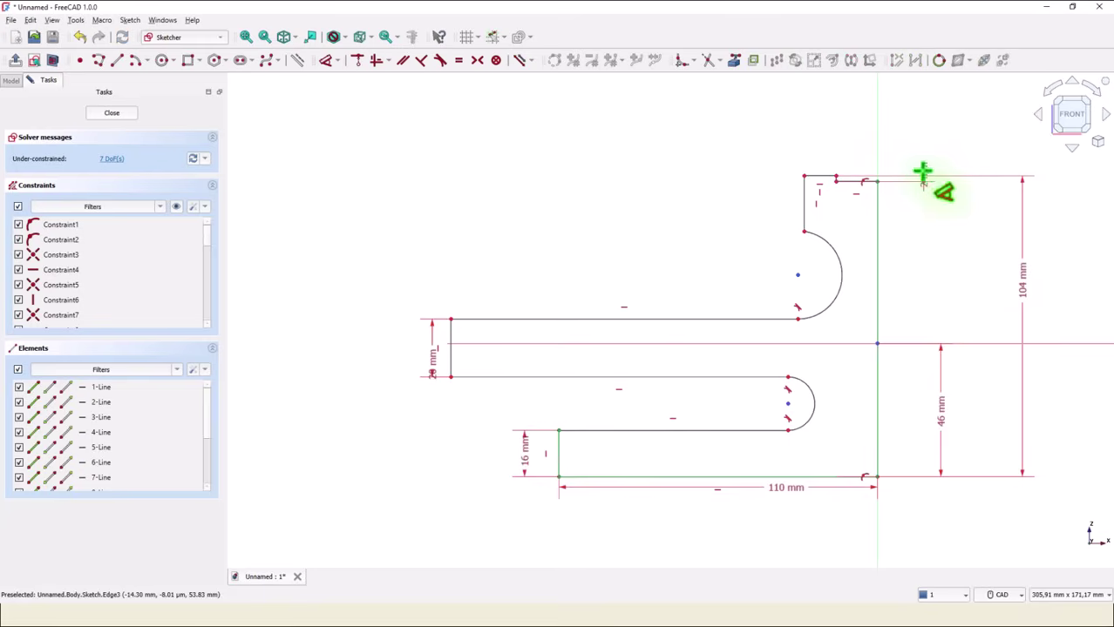
Set the top edge width to 10 mm, the upper arc to R10 and the lower arc to R15
{"action": "left_click", "coordinate": [813, 177]}
{"action": "left_click", "coordinate": [821, 153]}
{"action": "type", "text": "10"}
{"action": "key", "text": "Return"}
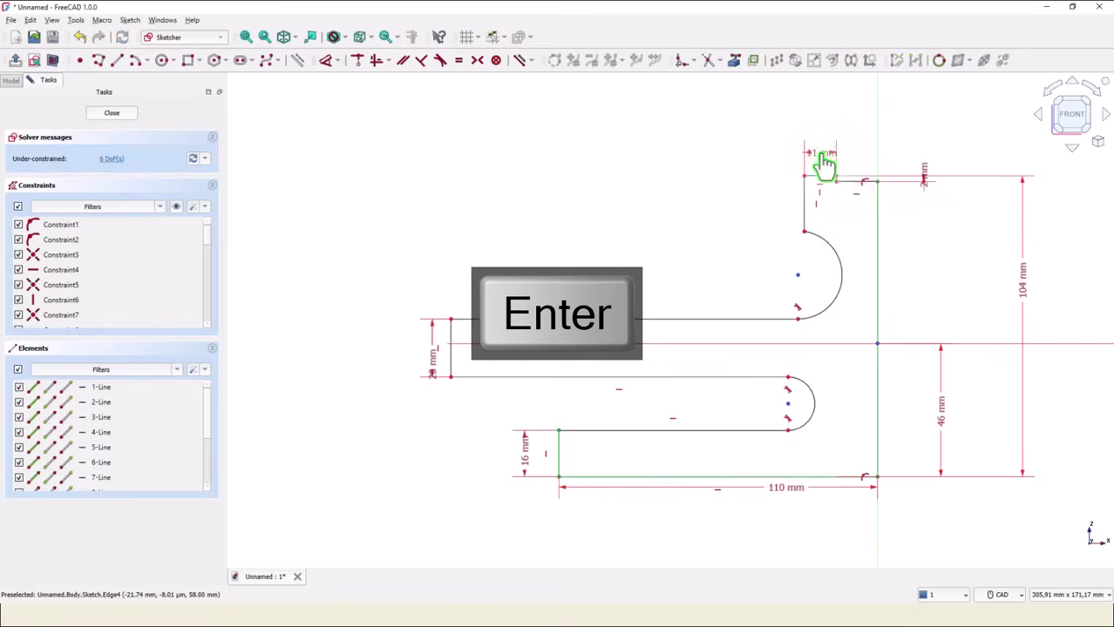
{"action": "left_click", "coordinate": [831, 295]}
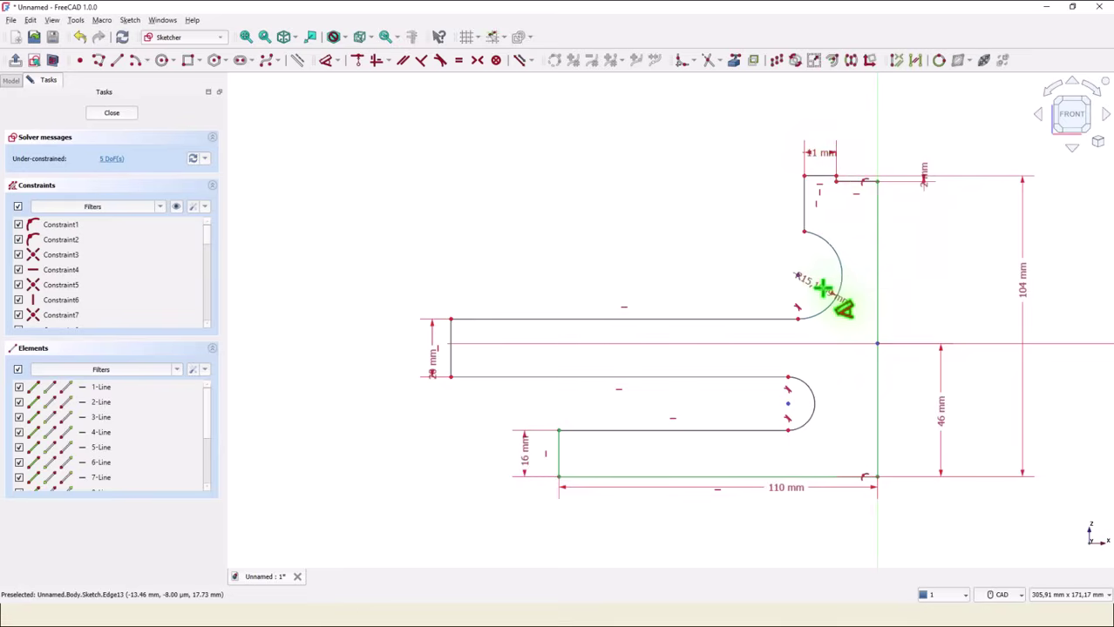
{"action": "left_click", "coordinate": [825, 301]}
{"action": "type", "text": "10"}
{"action": "key", "text": "Return"}
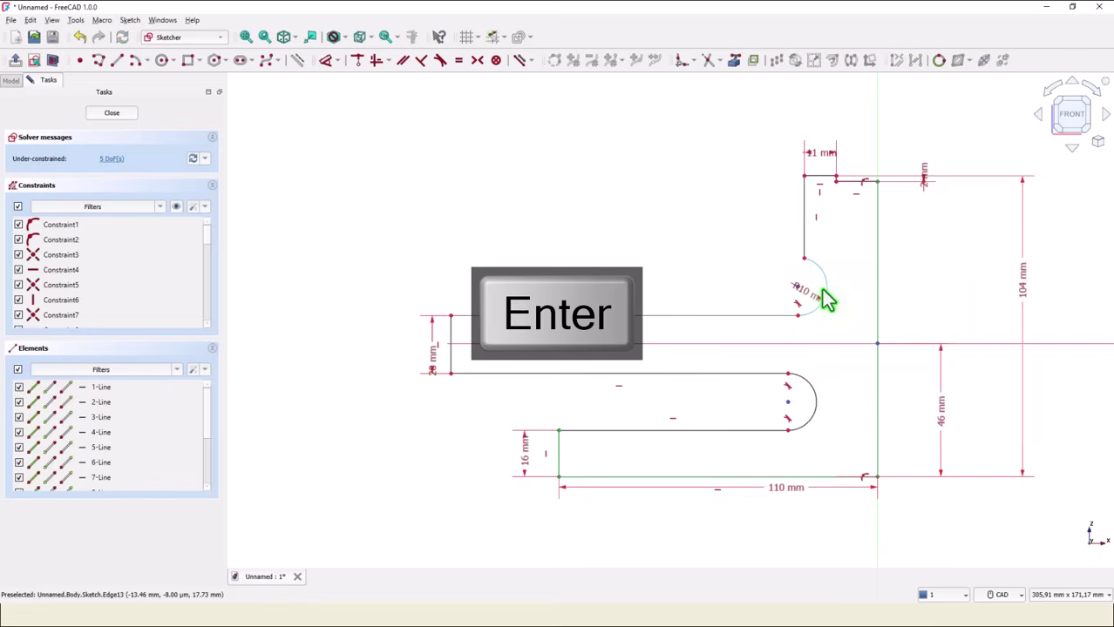
{"action": "left_click", "coordinate": [814, 402]}
{"action": "left_click", "coordinate": [841, 424]}
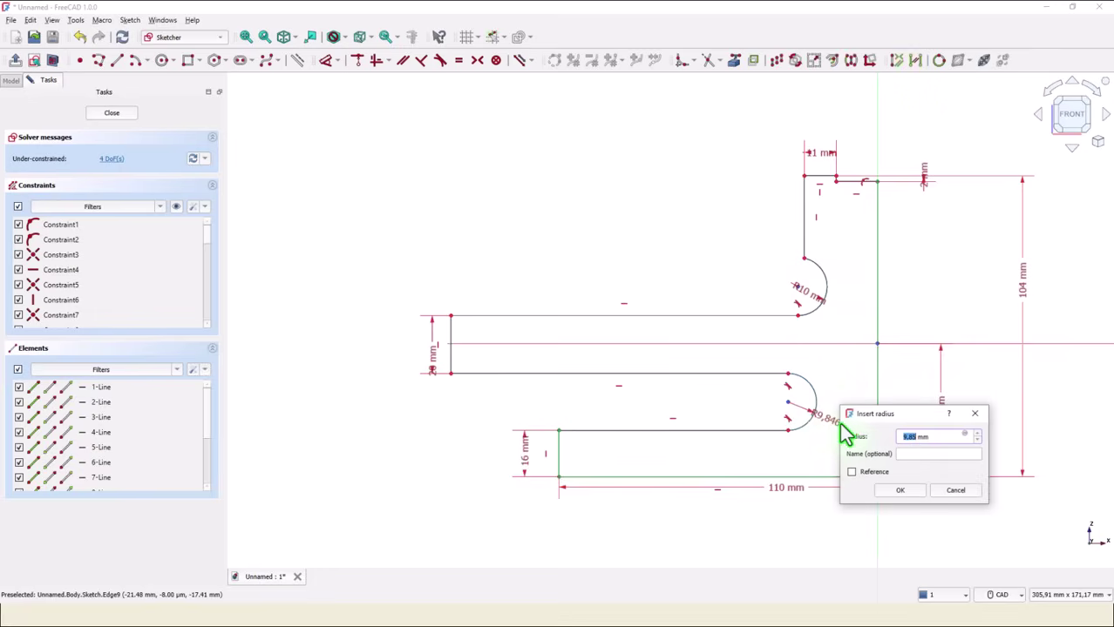
{"action": "type", "text": "15"}
{"action": "key", "text": "Return"}
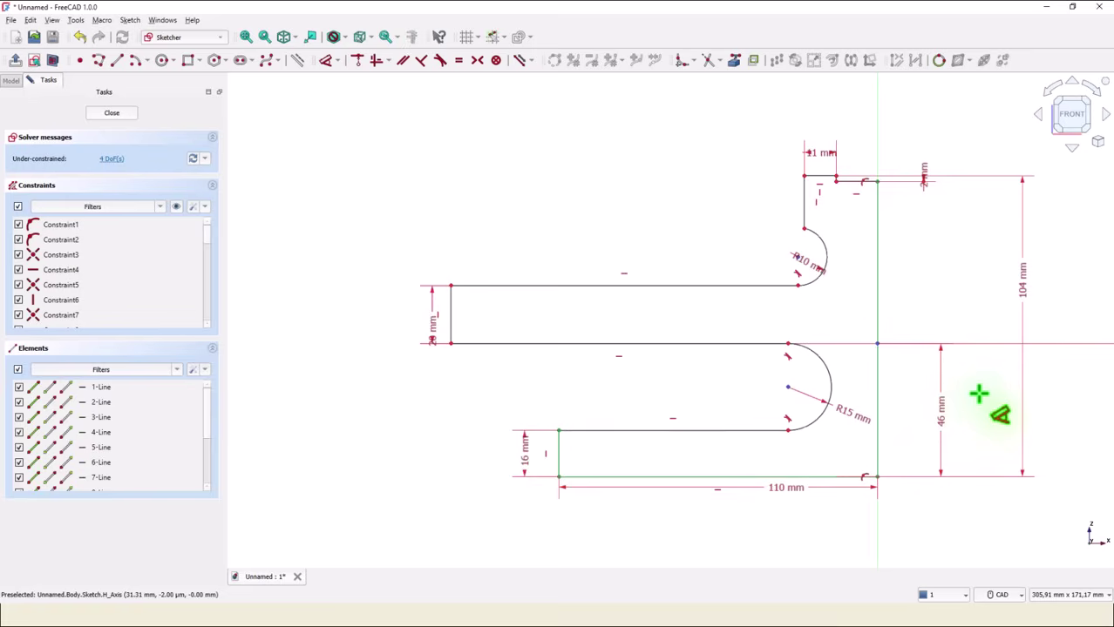
{"action": "key", "text": "Escape"}
Change the 46 mm dimension to 46+20/2, making it 56 mm
{"action": "double_click", "coordinate": [943, 434]}
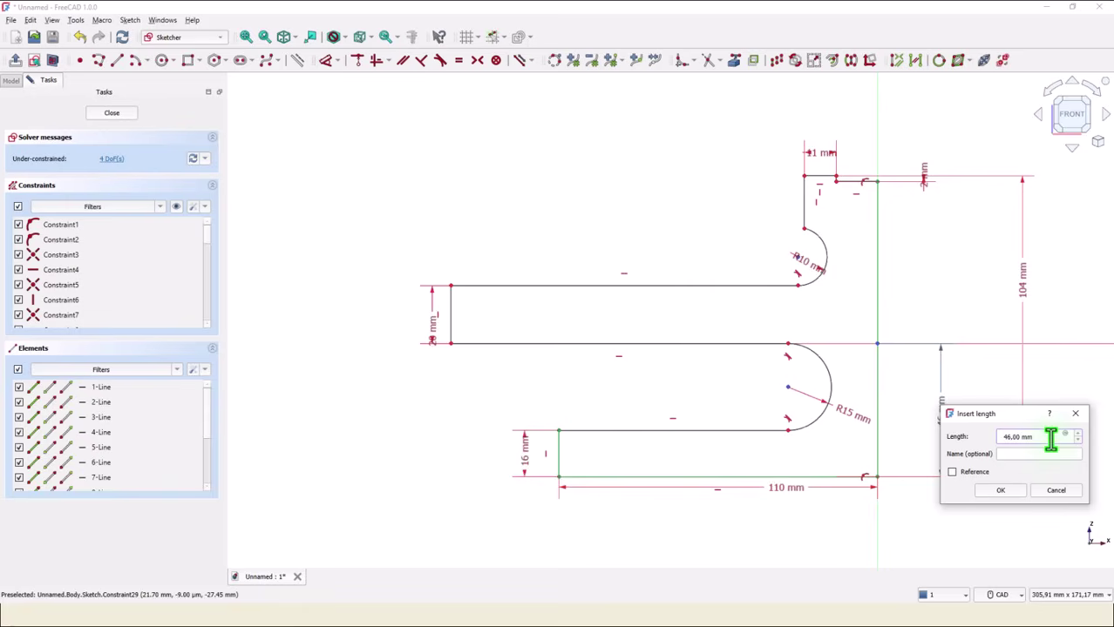
{"action": "type", "text": "+20/2"}
{"action": "key", "text": "Return"}
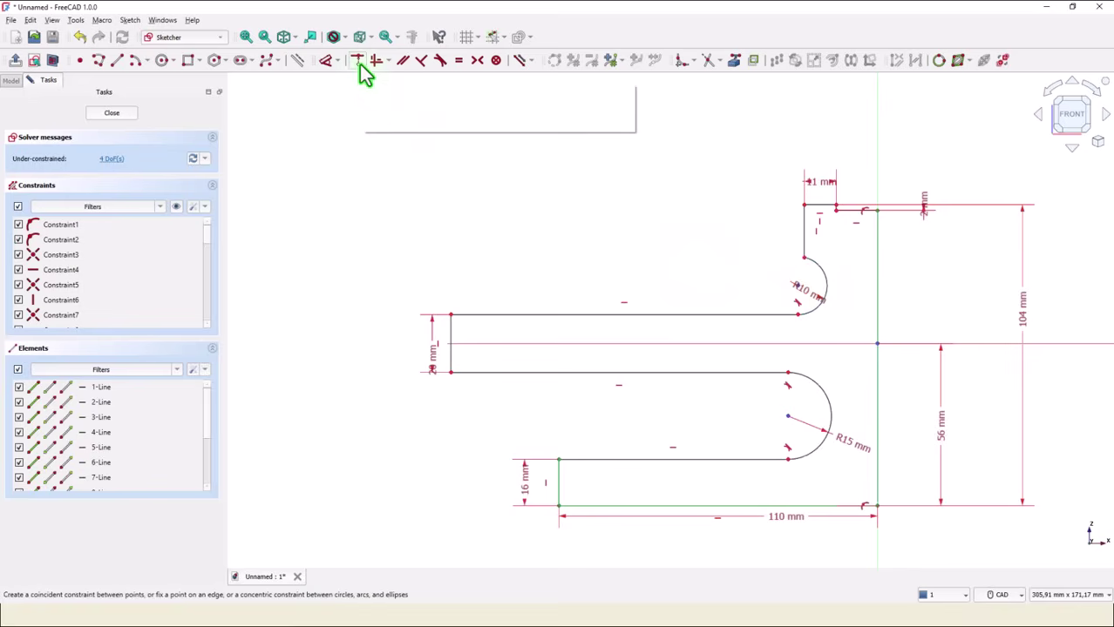
Set 24 mm horizontal distances from the upper slot end and the lower arc to the back edge
{"action": "left_click", "coordinate": [325, 60]}
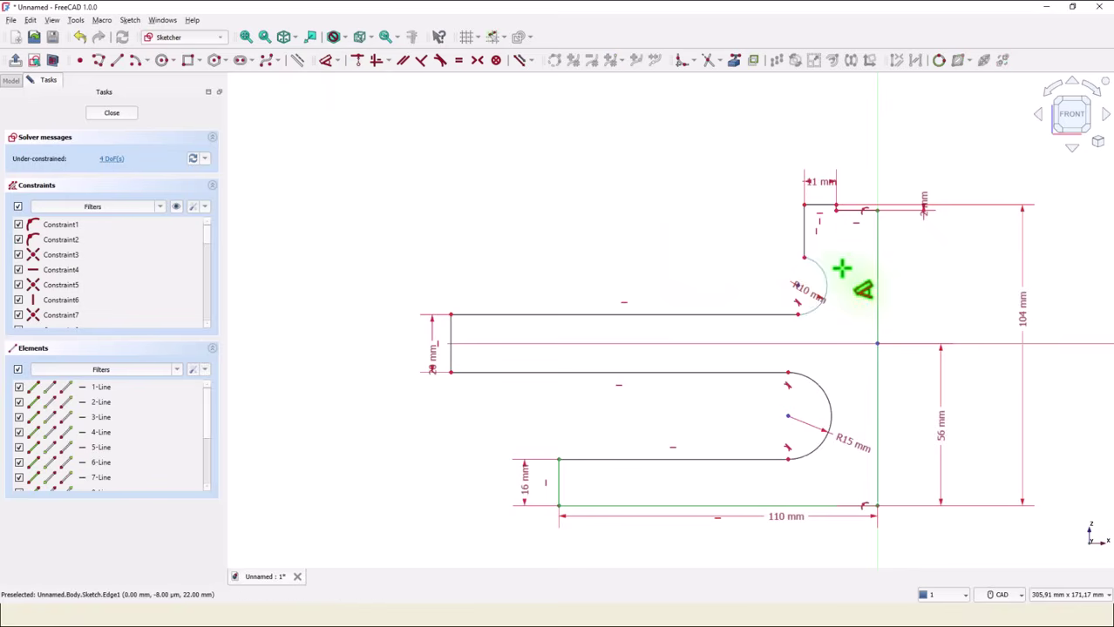
{"action": "left_click", "coordinate": [875, 288]}
{"action": "left_click_drag", "start_coordinate": [868, 295], "coordinate": [830, 298]}
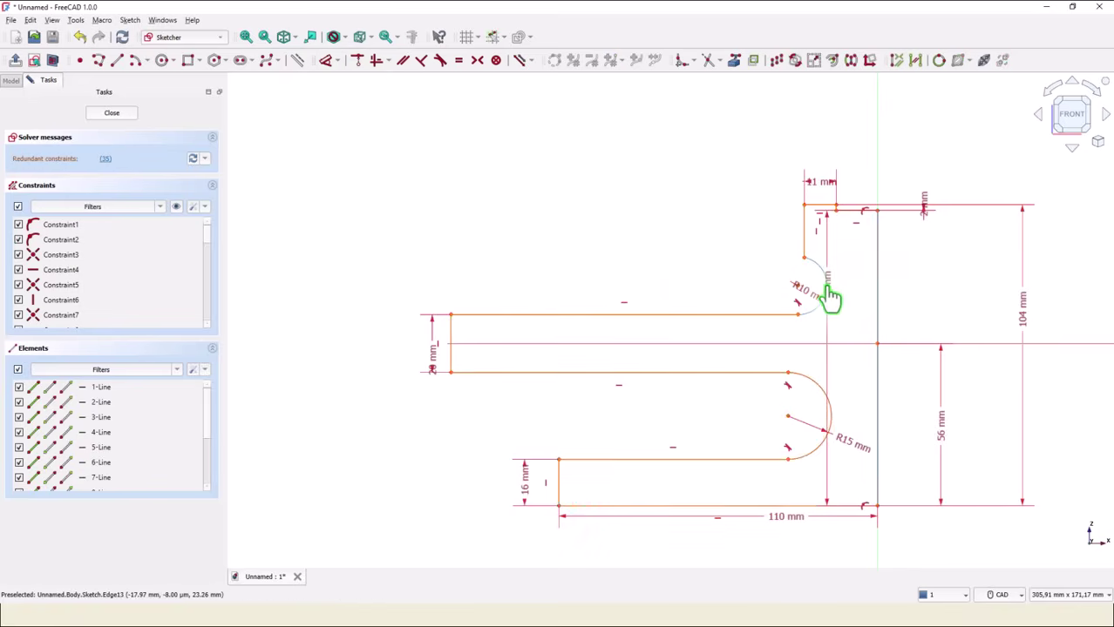
{"action": "left_click", "coordinate": [853, 265]}
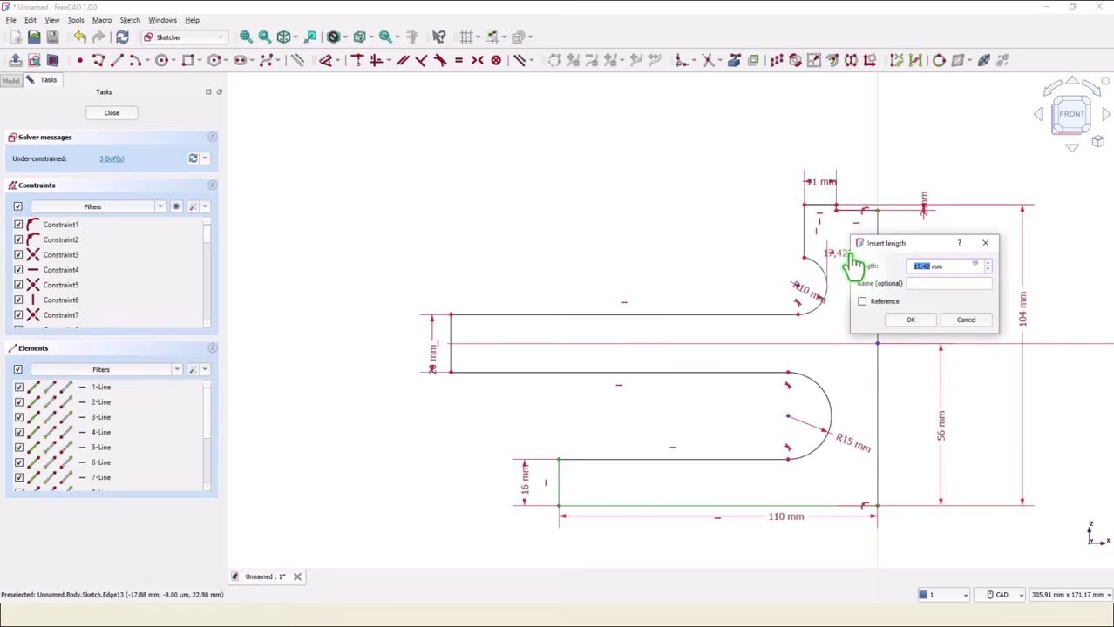
{"action": "type", "text": "24"}
{"action": "key", "text": "Return"}
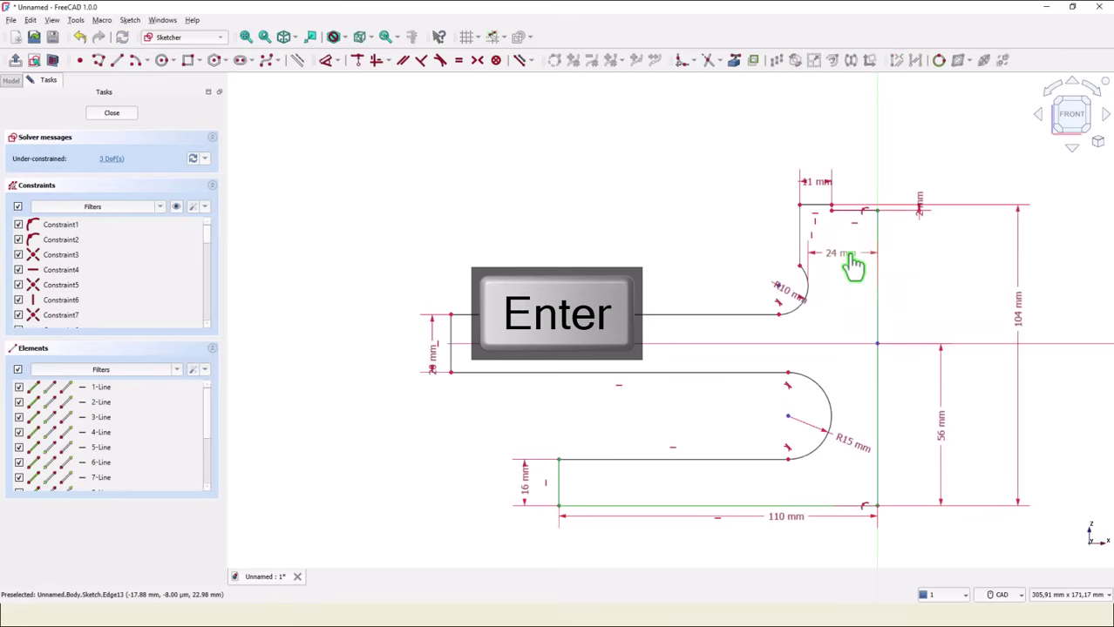
{"action": "left_click", "coordinate": [836, 425]}
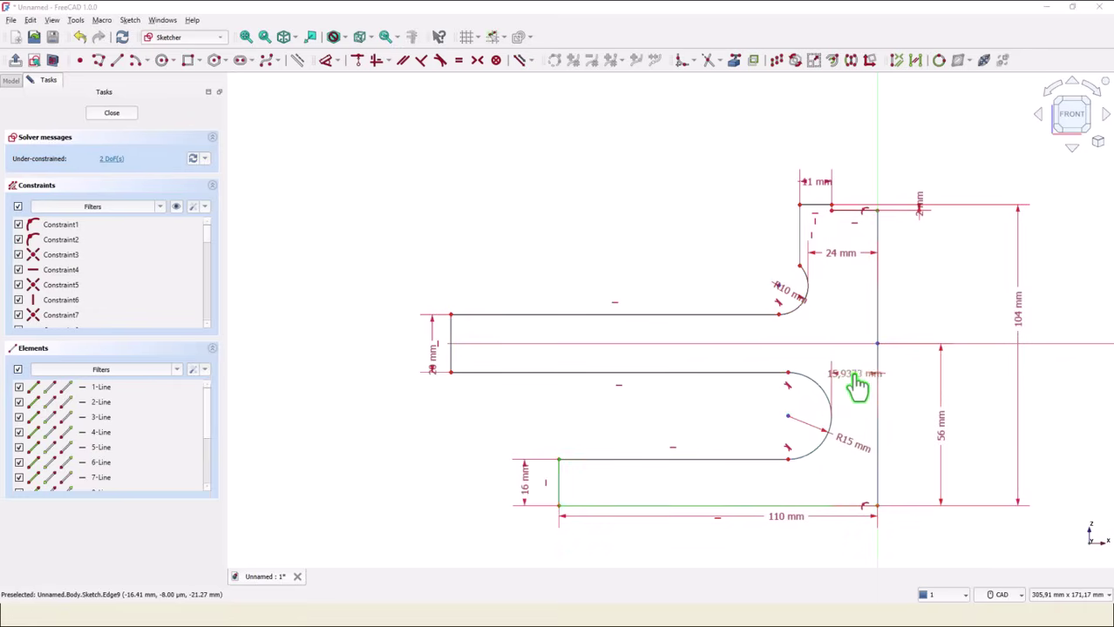
{"action": "left_click", "coordinate": [857, 381]}
{"action": "type", "text": "24"}
{"action": "key", "text": "Return"}
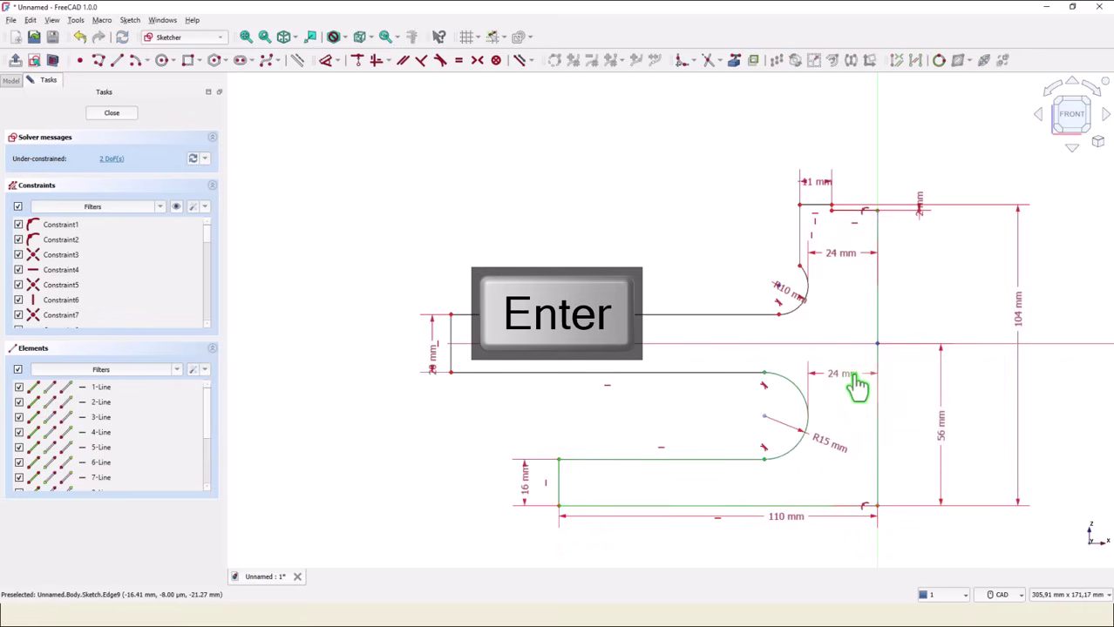
Set the upright's top width to 35 mm and the overall length to 150 mm
{"action": "left_click", "coordinate": [800, 212]}
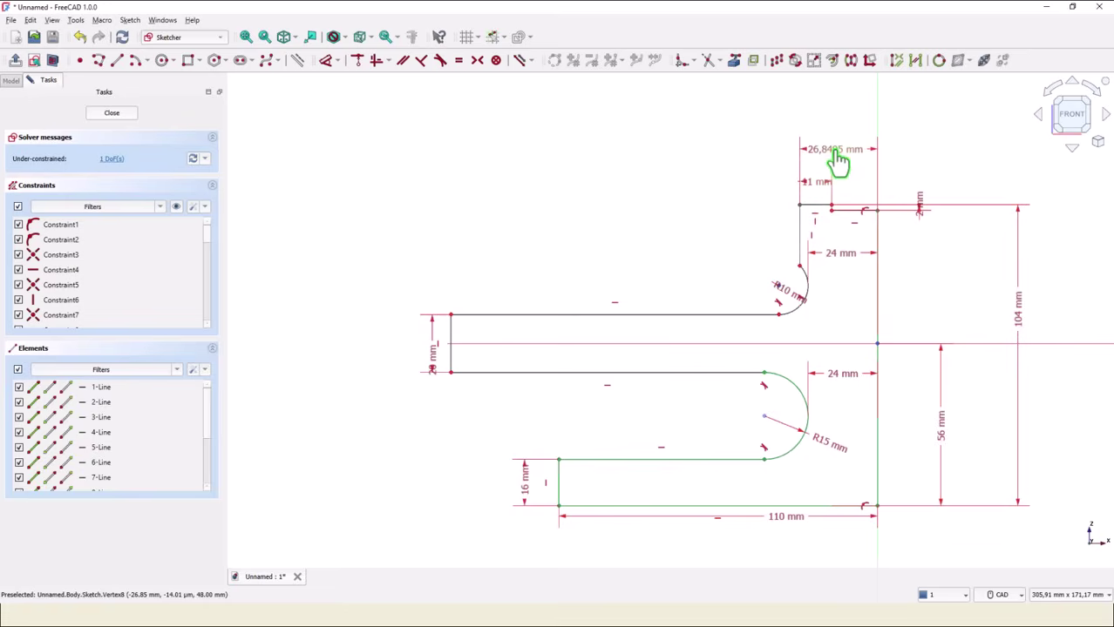
{"action": "left_click", "coordinate": [837, 153]}
{"action": "type", "text": "35"}
{"action": "key", "text": "Return"}
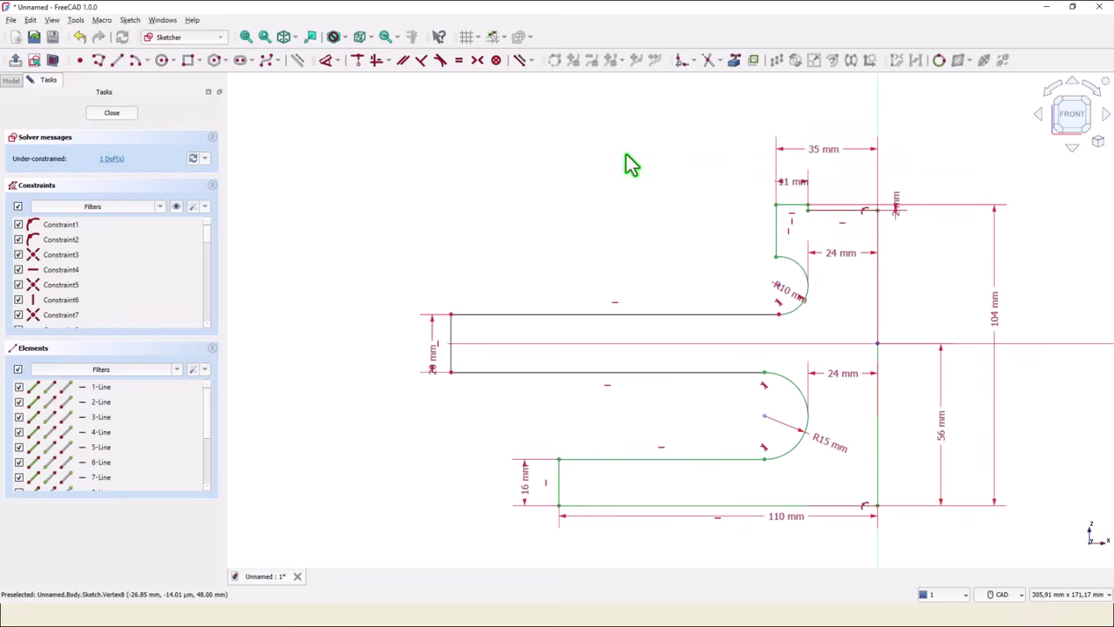
{"action": "left_click", "coordinate": [451, 372]}
{"action": "left_click_drag", "start_coordinate": [464, 465], "coordinate": [653, 553]}
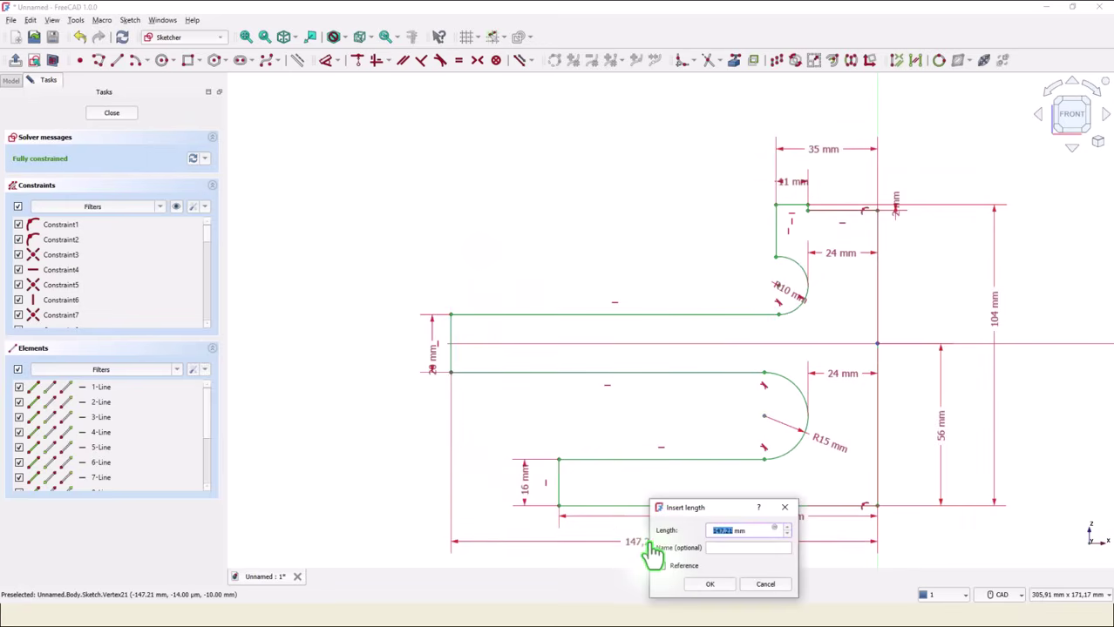
{"action": "type", "text": "150"}
{"action": "key", "text": "Return"}
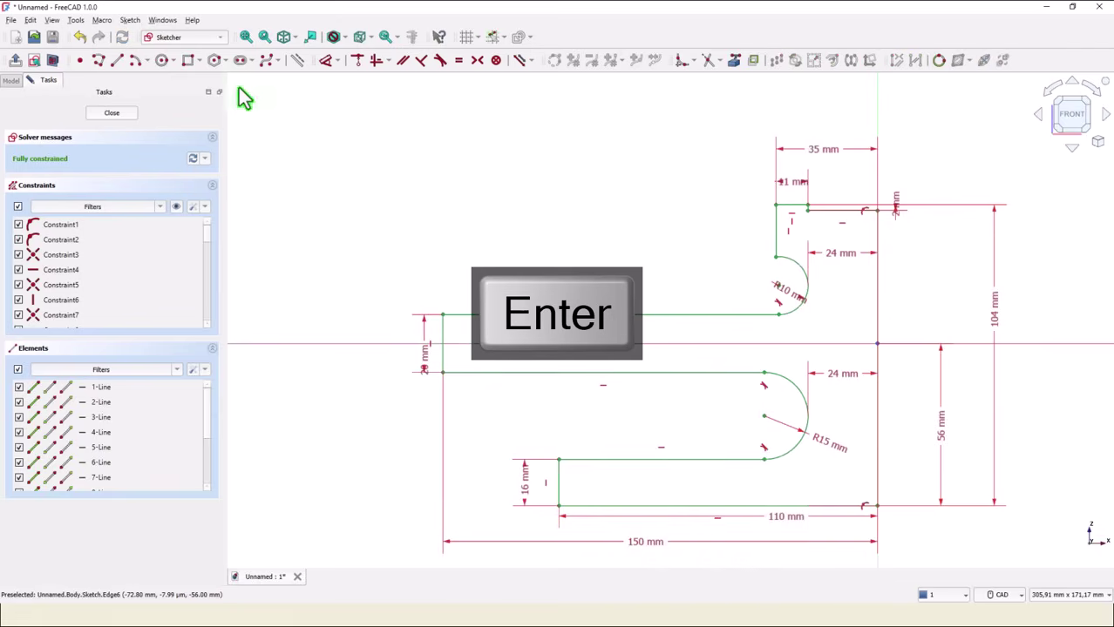
Close the sketch and pad it 38 mm thick, symmetric to the sketch plane
{"action": "left_click", "coordinate": [112, 113]}
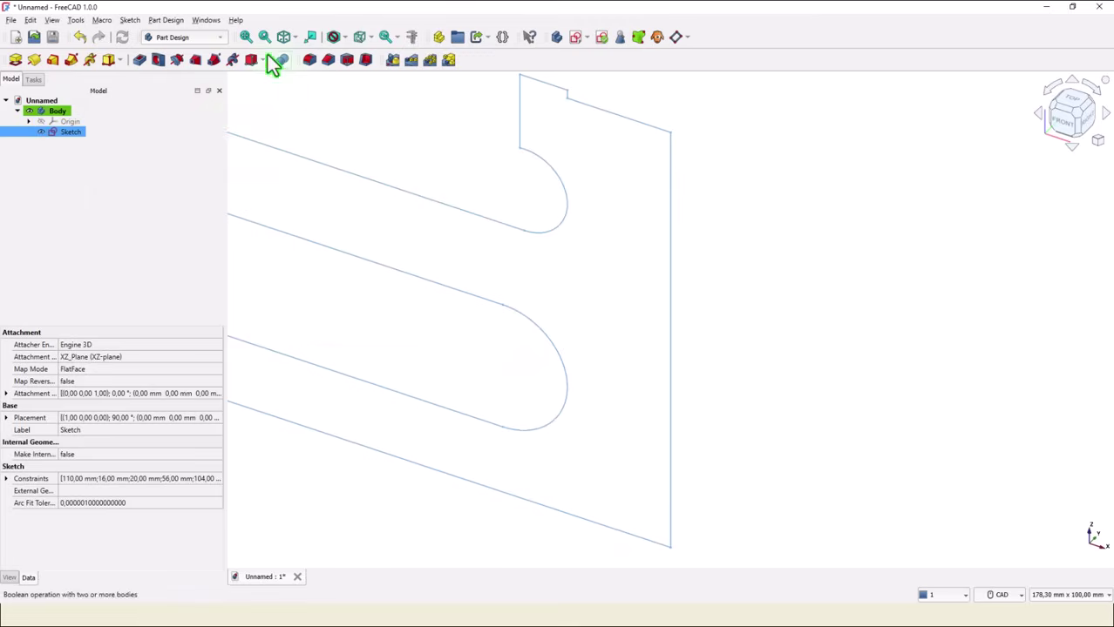
{"action": "left_click", "coordinate": [285, 38]}
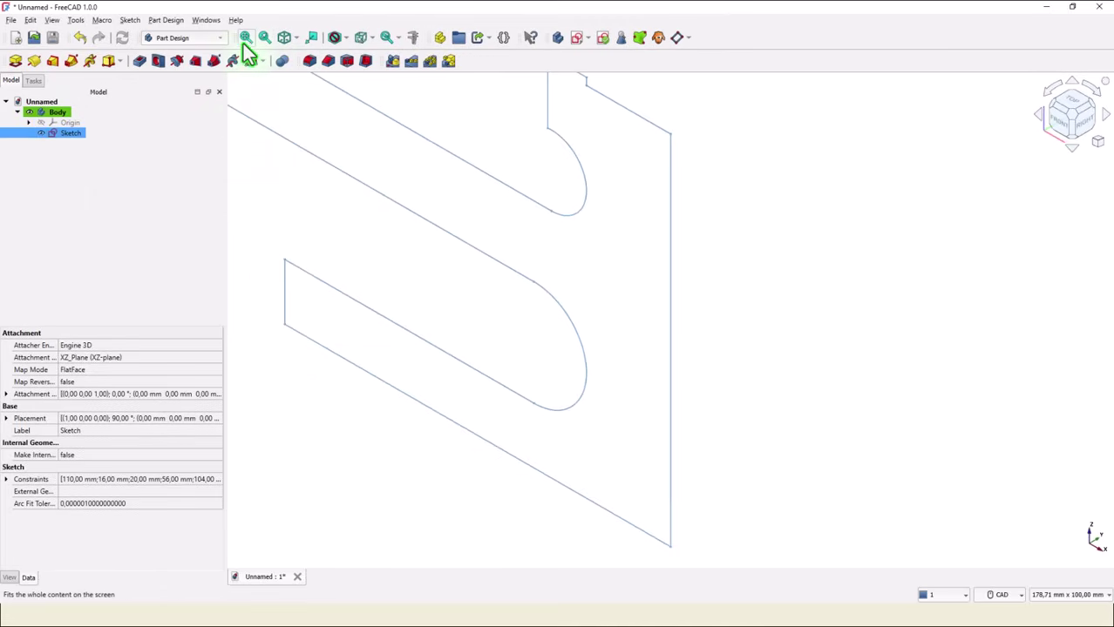
{"action": "left_click", "coordinate": [245, 40]}
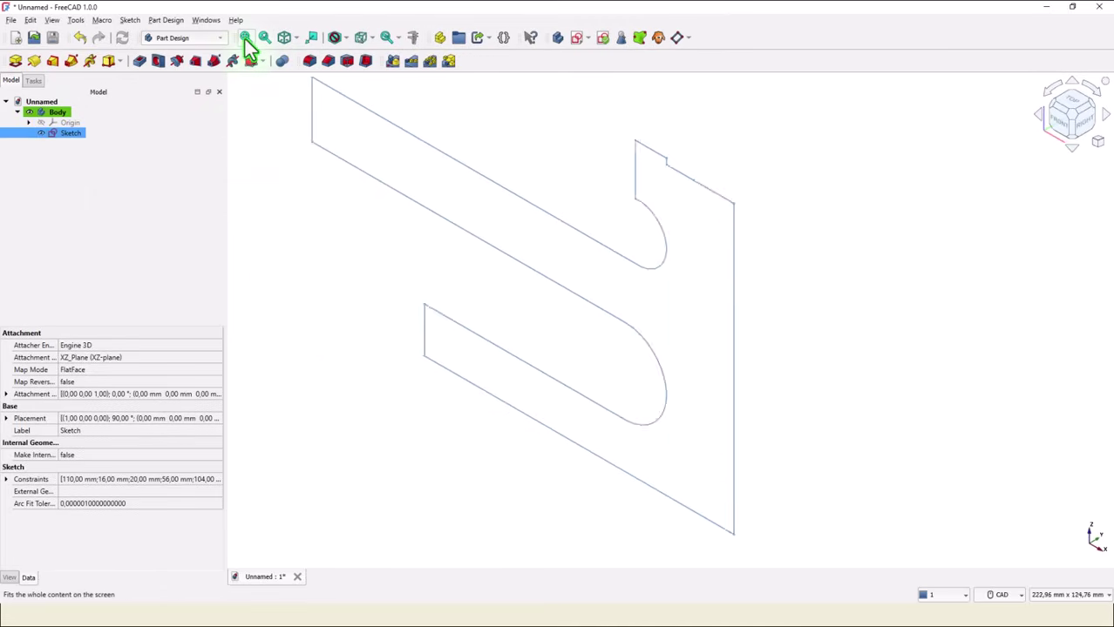
{"action": "left_click", "coordinate": [15, 63]}
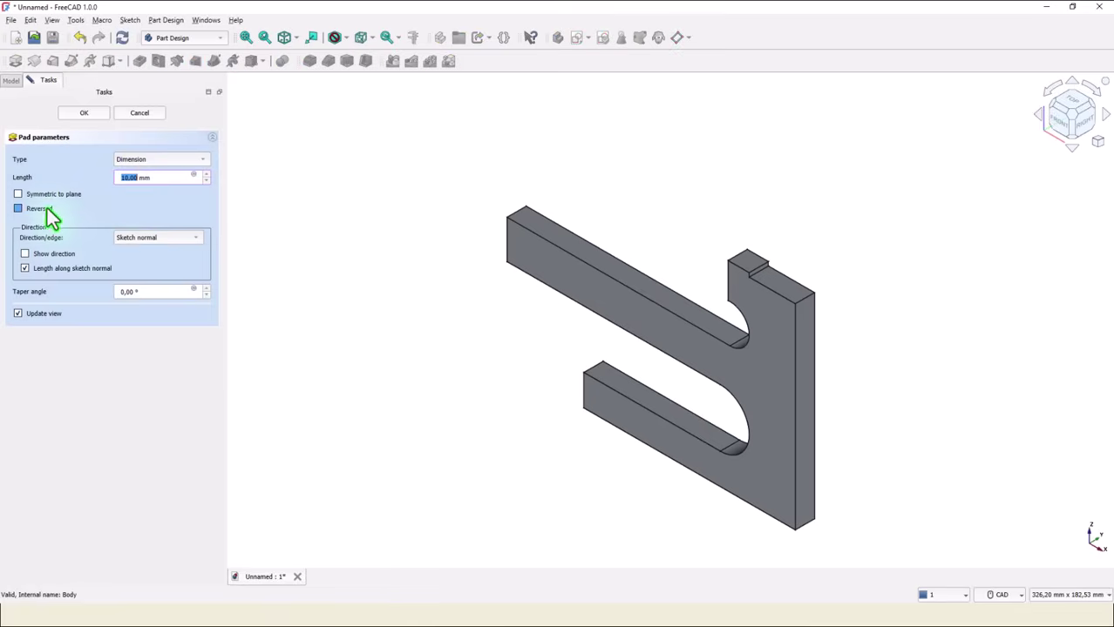
{"action": "left_click", "coordinate": [46, 197]}
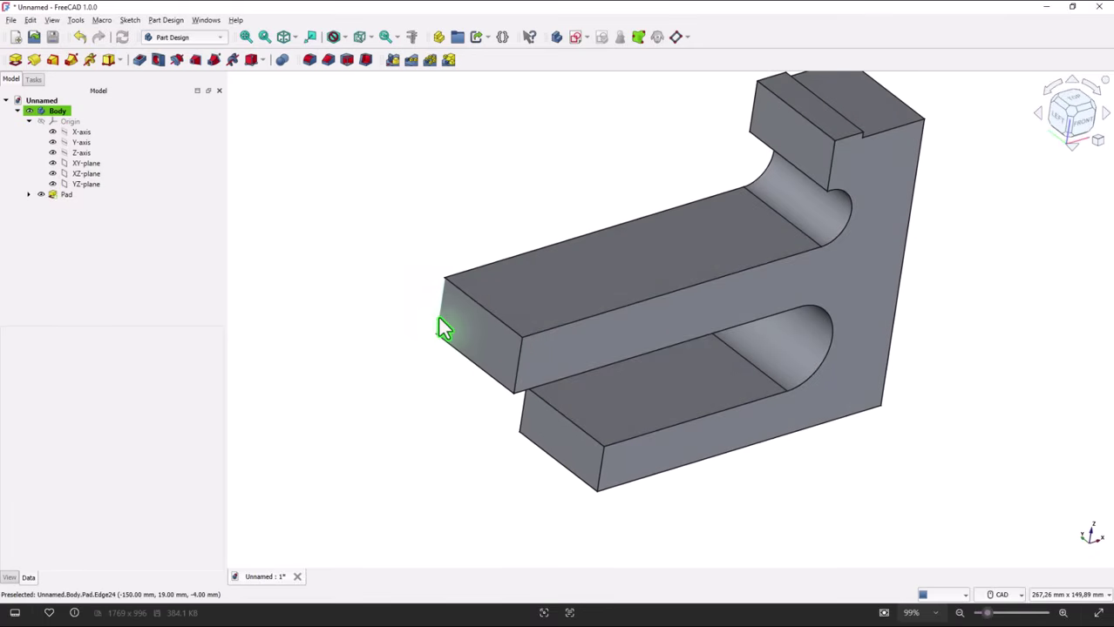
Chamfer the upper arm's end edges using two distances, 8 mm and 14 mm
{"action": "left_click", "coordinate": [441, 326]}
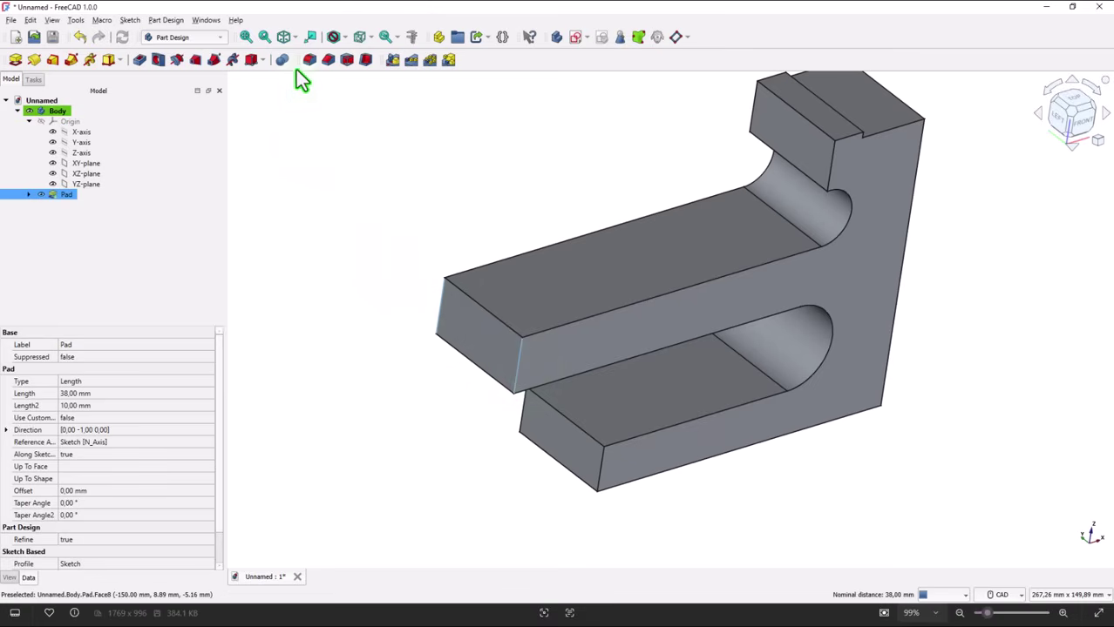
{"action": "left_click", "coordinate": [331, 61]}
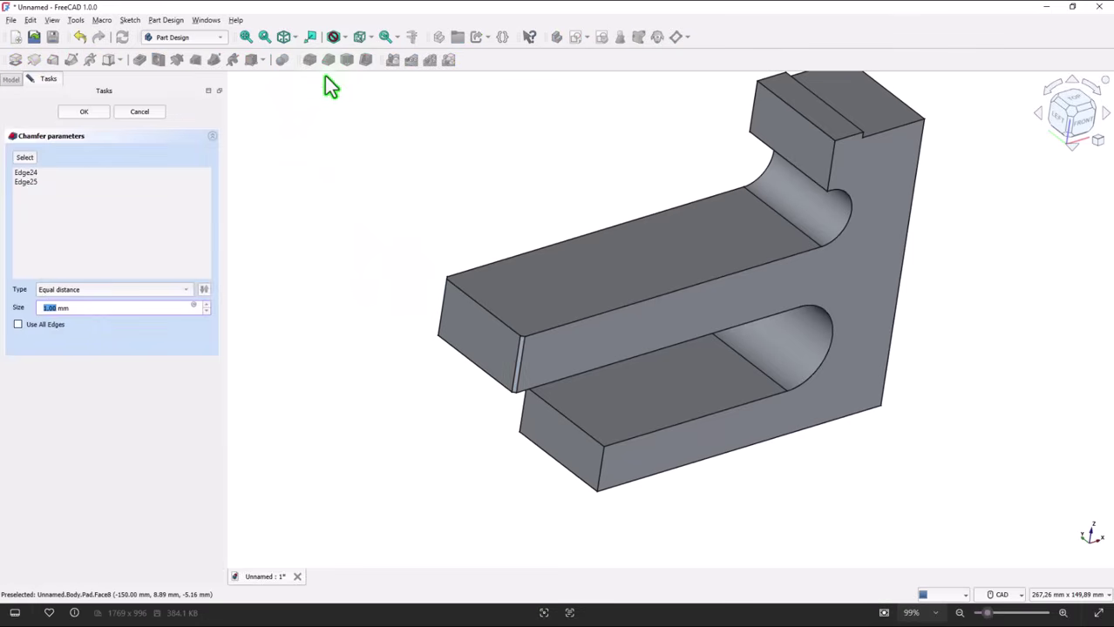
{"action": "left_click", "coordinate": [82, 289]}
{"action": "left_click", "coordinate": [89, 302]}
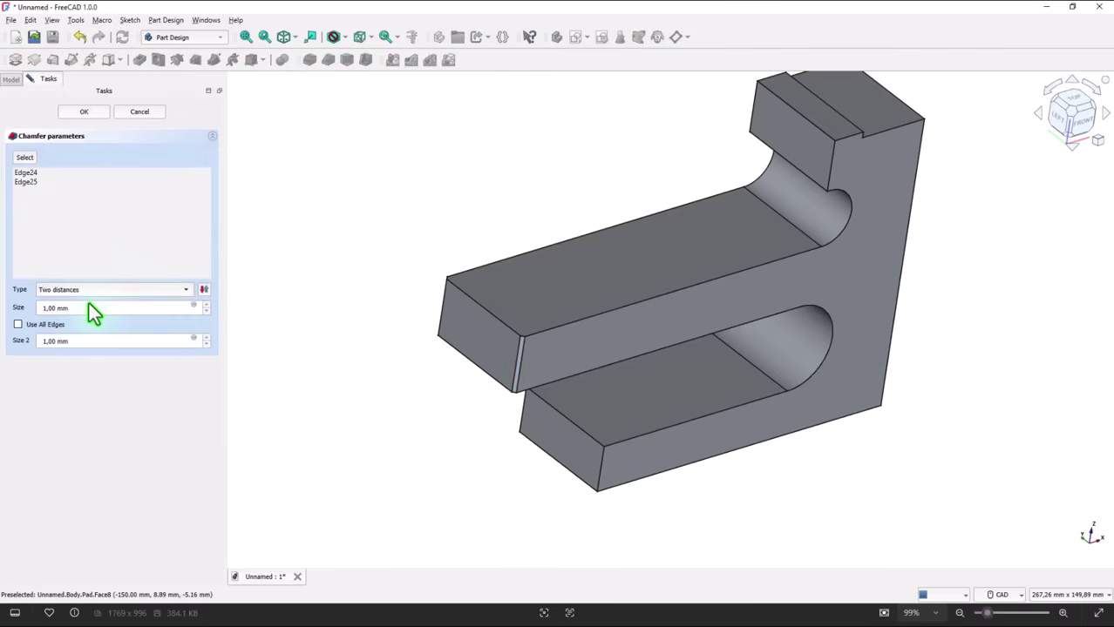
{"action": "left_click_drag", "start_coordinate": [79, 307], "coordinate": [3, 316]}
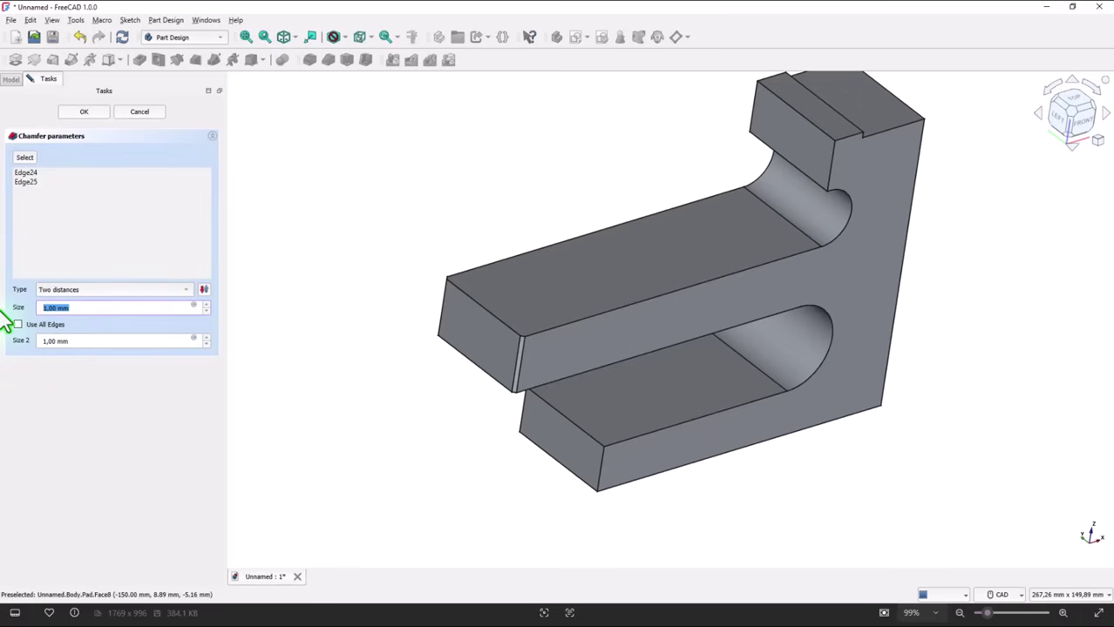
{"action": "key", "text": "Tab"}
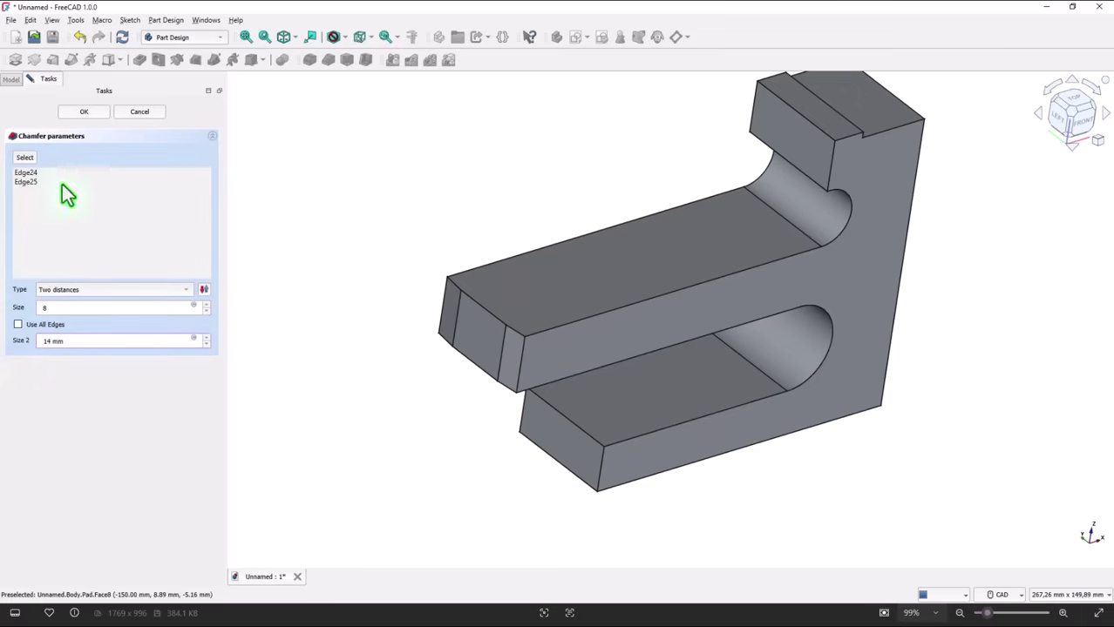
{"action": "left_click", "coordinate": [149, 244]}
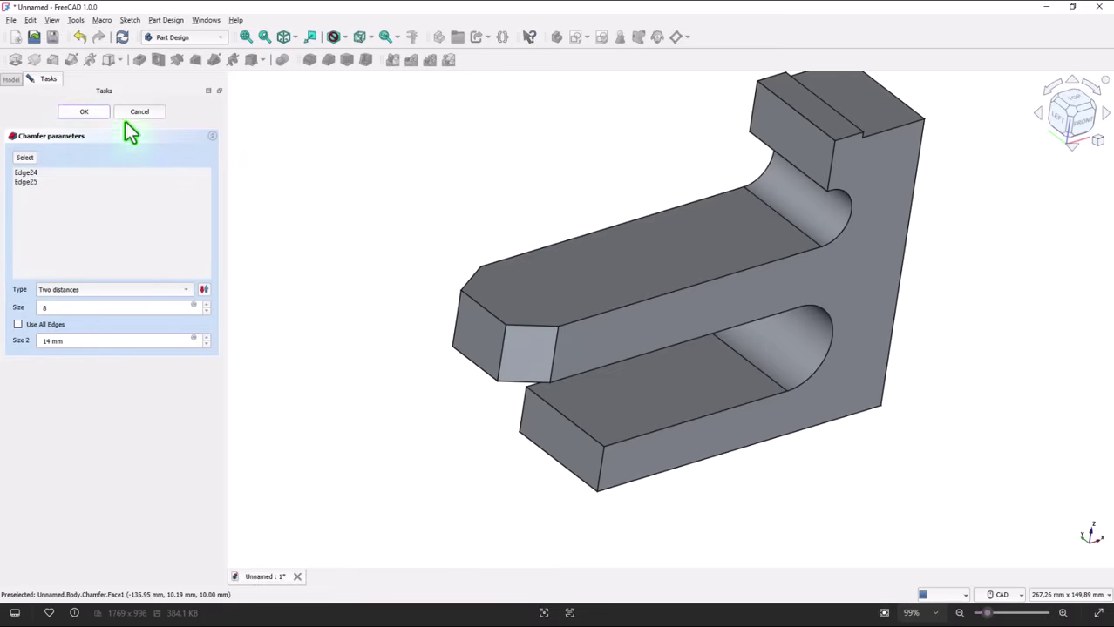
{"action": "key", "text": "Return"}
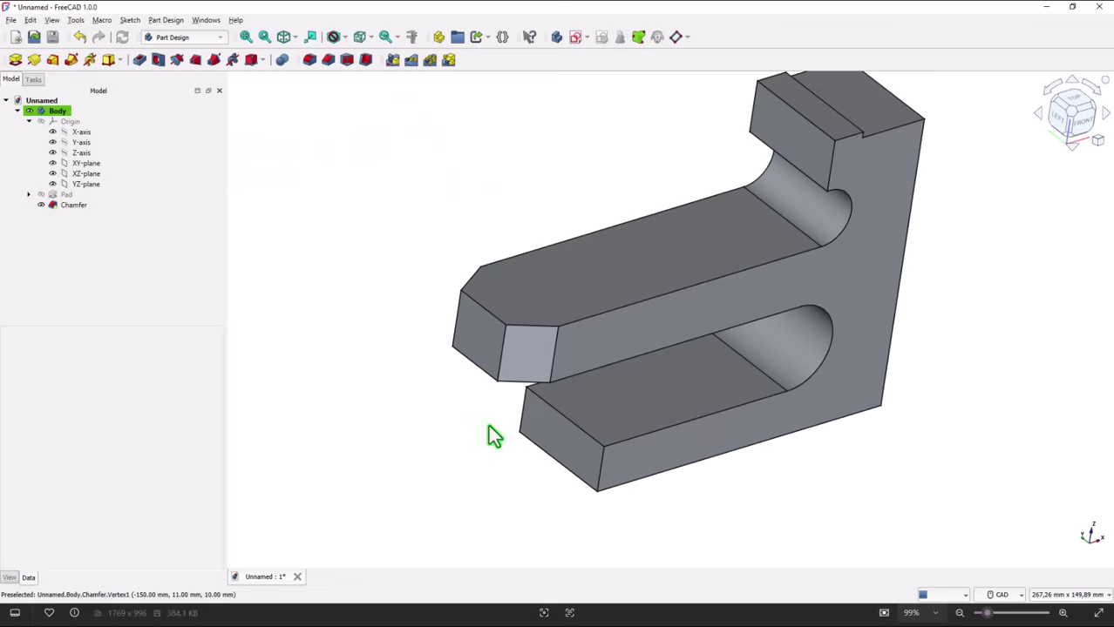
Chamfer the lower arm's end edge by 4 mm
{"action": "left_click", "coordinate": [572, 427]}
{"action": "left_click", "coordinate": [327, 60]}
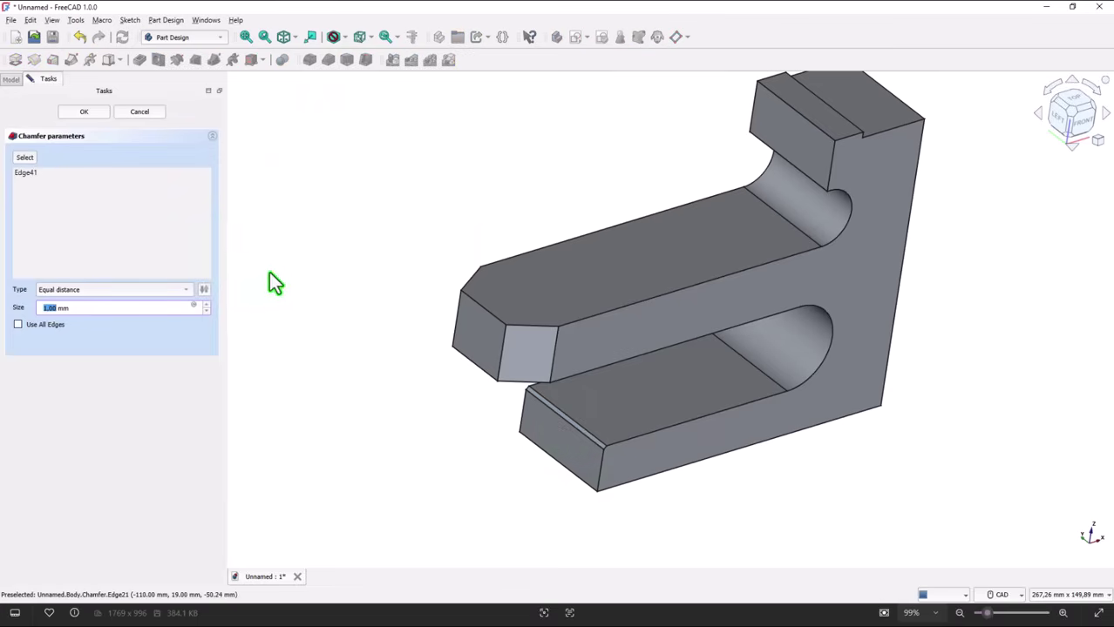
{"action": "type", "text": "4"}
{"action": "left_click", "coordinate": [84, 112]}
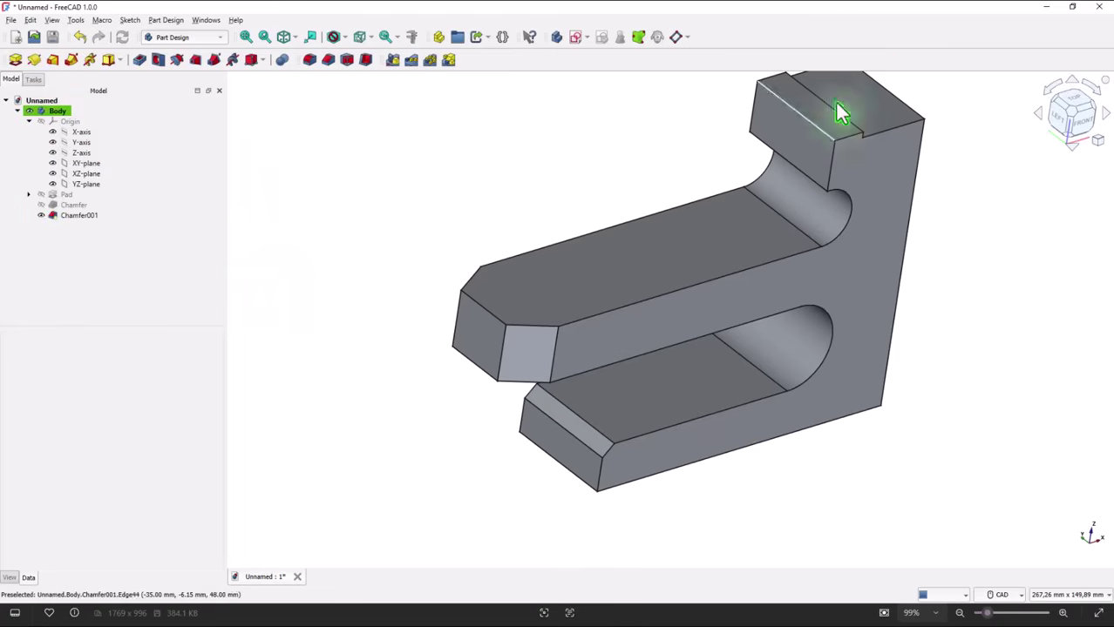
In isometric view, chamfer the upright's top outer edge by 14 mm
{"action": "left_click", "coordinate": [284, 37]}
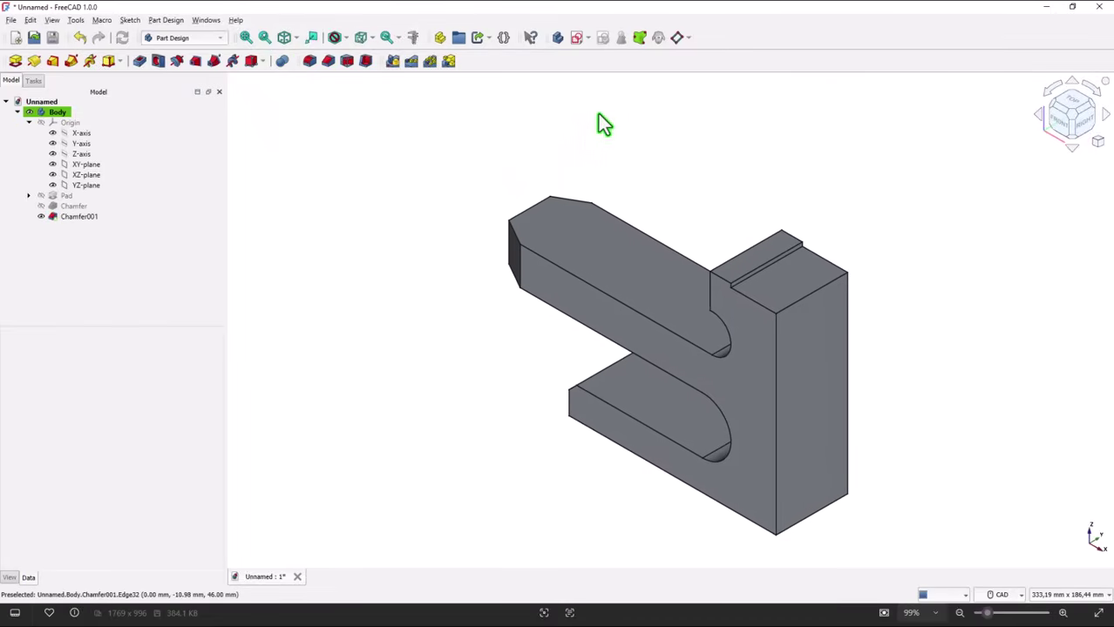
{"action": "left_click", "coordinate": [810, 294]}
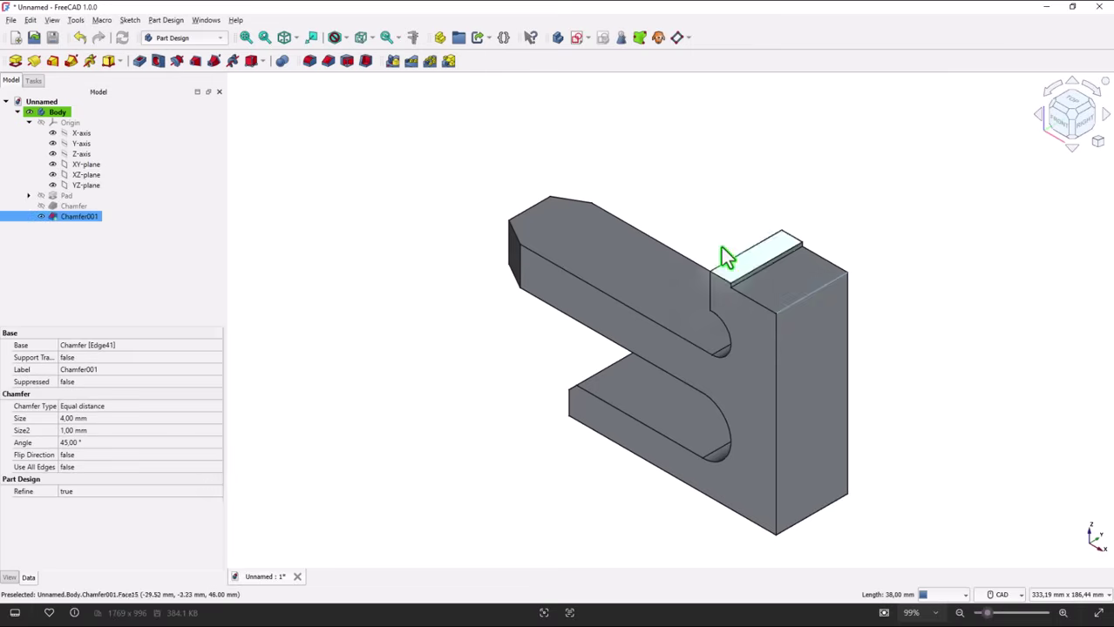
{"action": "left_click", "coordinate": [328, 61]}
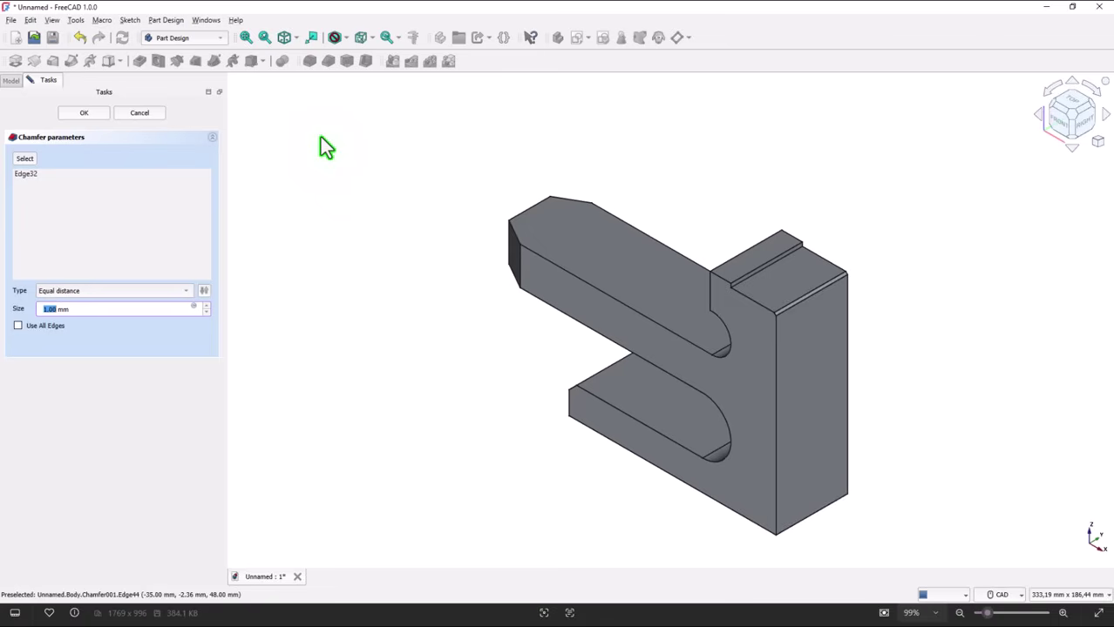
{"action": "type", "text": "14"}
{"action": "key", "text": "Return"}
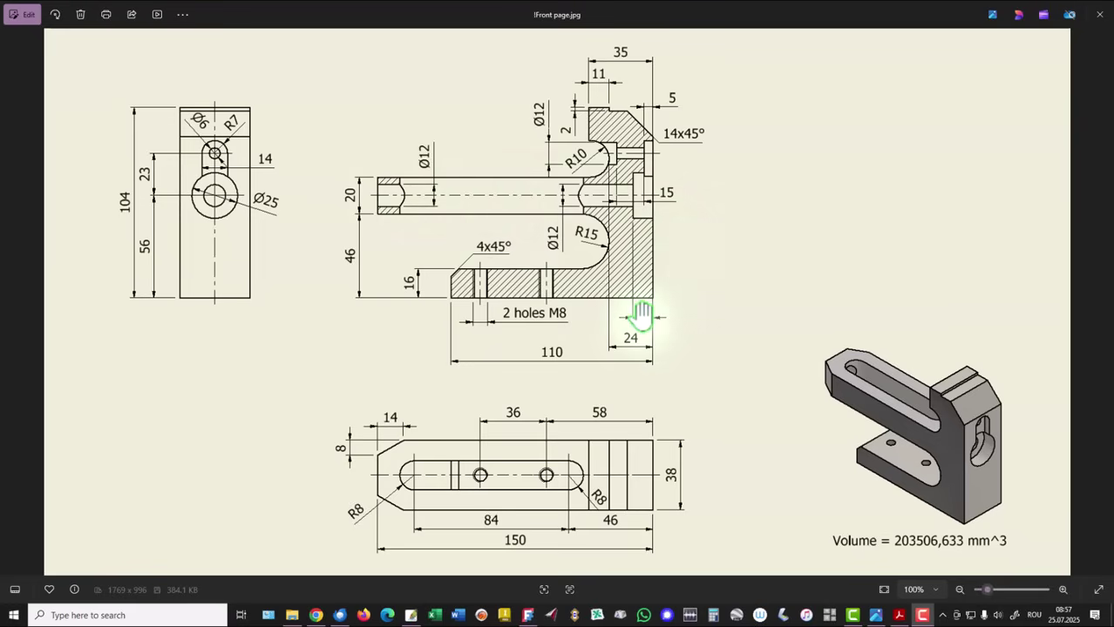
Back in FreeCAD, sketch a circle centred on the origin on the upright's outer face
{"action": "key", "text": "alt+Tab"}
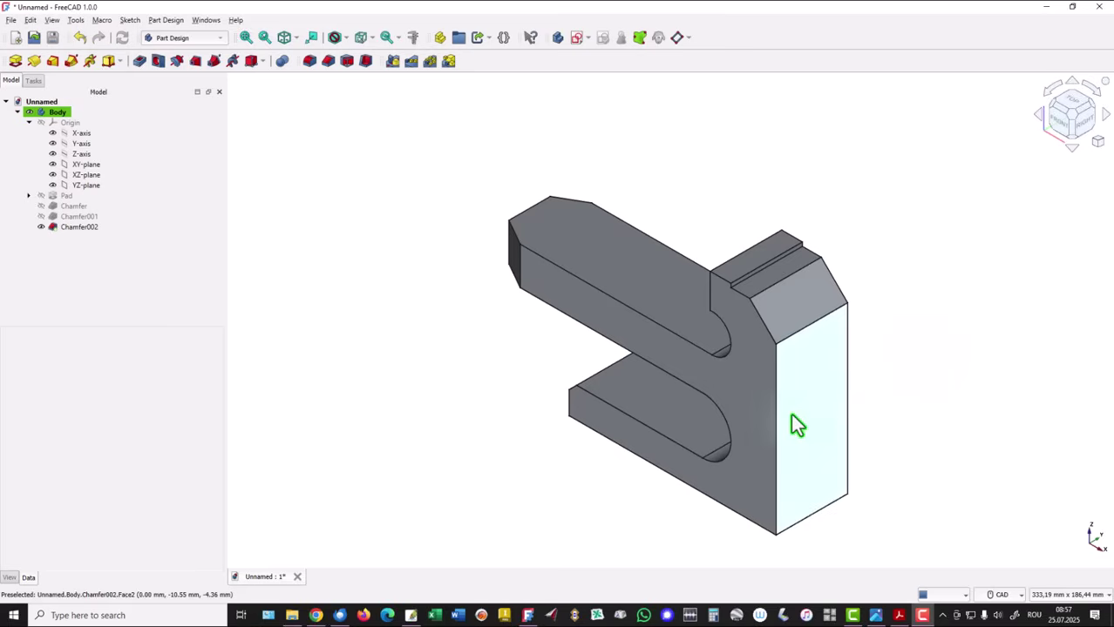
{"action": "left_click", "coordinate": [796, 427]}
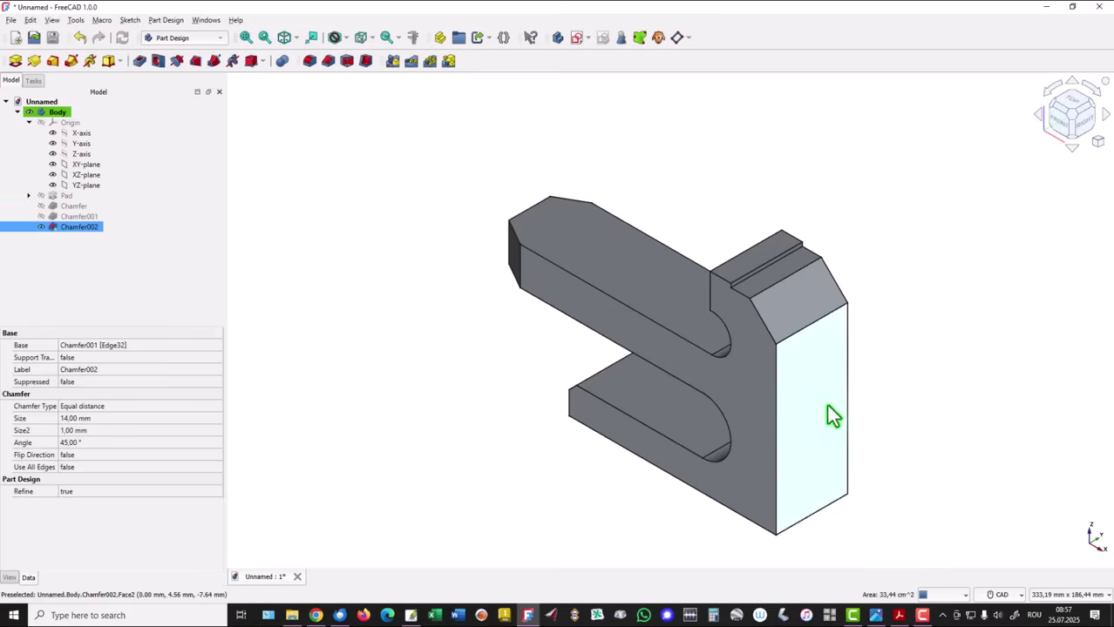
{"action": "left_click", "coordinate": [577, 38]}
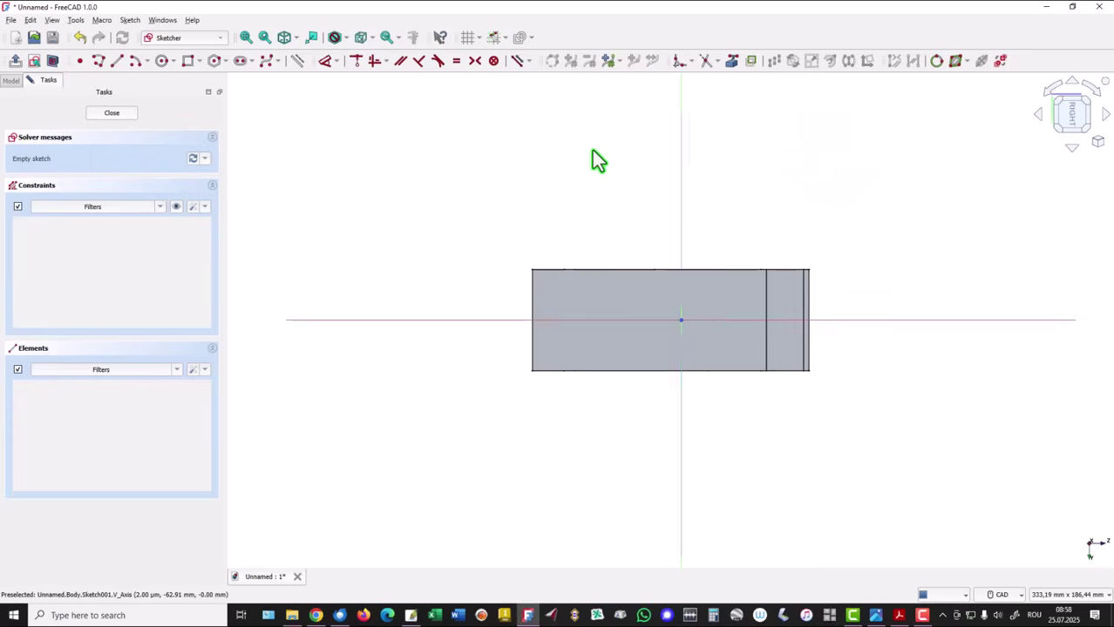
{"action": "left_click", "coordinate": [162, 61]}
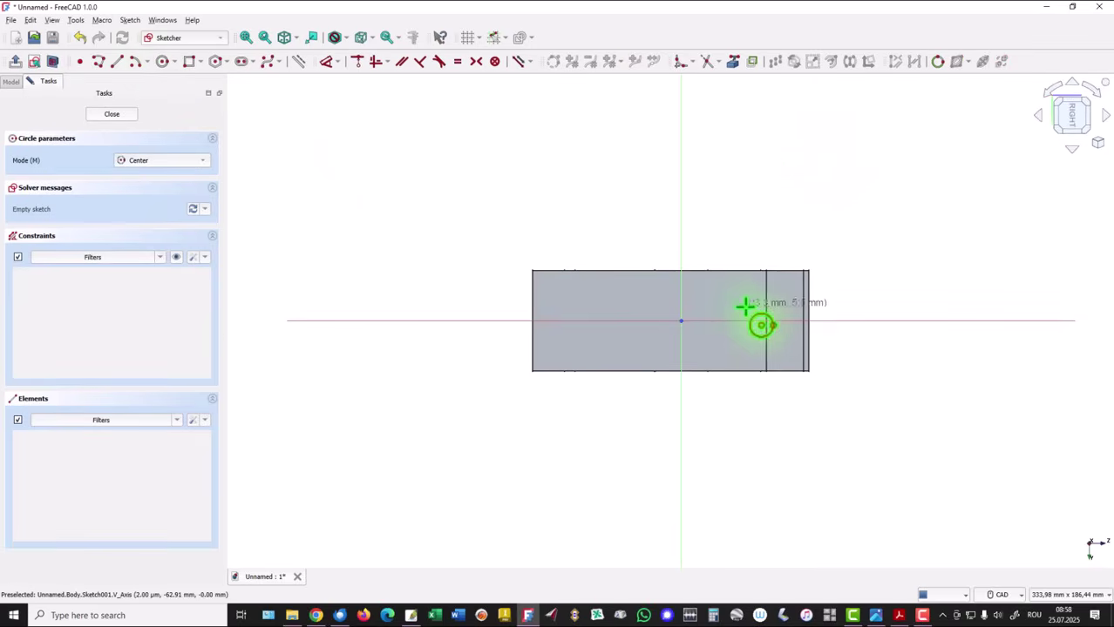
{"action": "left_click", "coordinate": [680, 321]}
{"action": "left_click", "coordinate": [693, 334]}
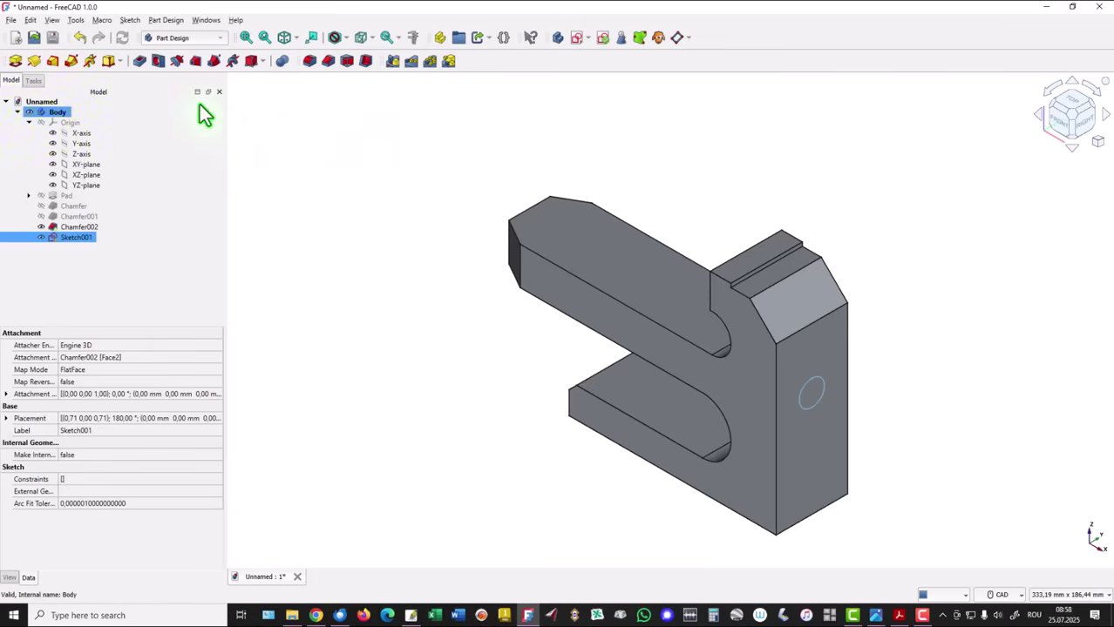
Make the circle a 12 mm through-all hole with a 25 mm diameter, 11 mm deep counterbore
{"action": "left_click", "coordinate": [159, 64]}
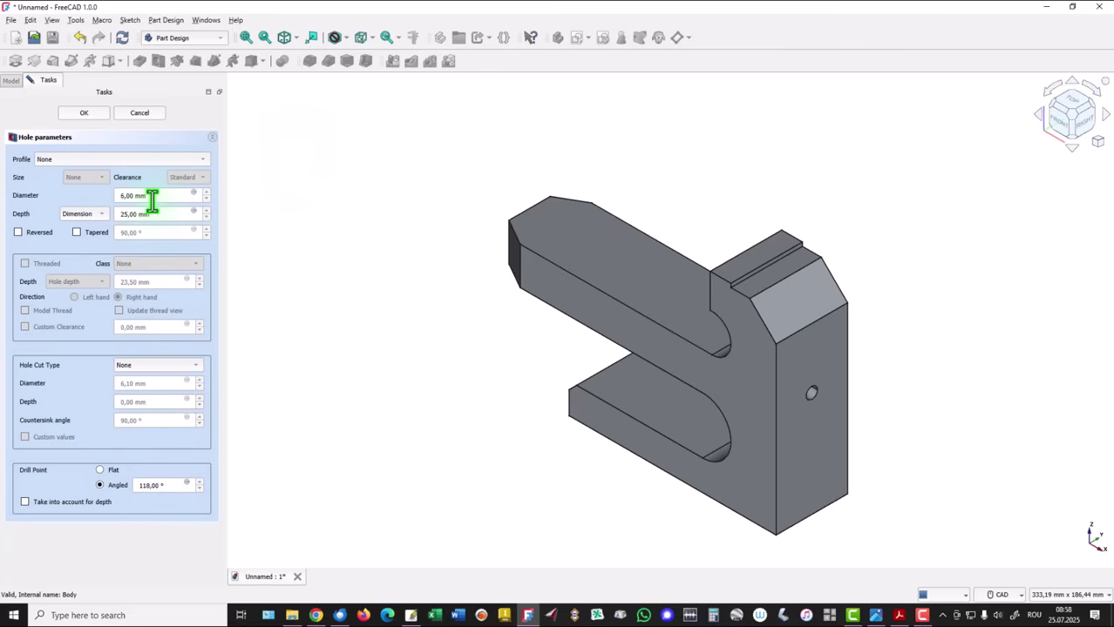
{"action": "left_click_drag", "start_coordinate": [152, 199], "coordinate": [111, 199]}
{"action": "type", "text": "12"}
{"action": "left_click", "coordinate": [93, 213]}
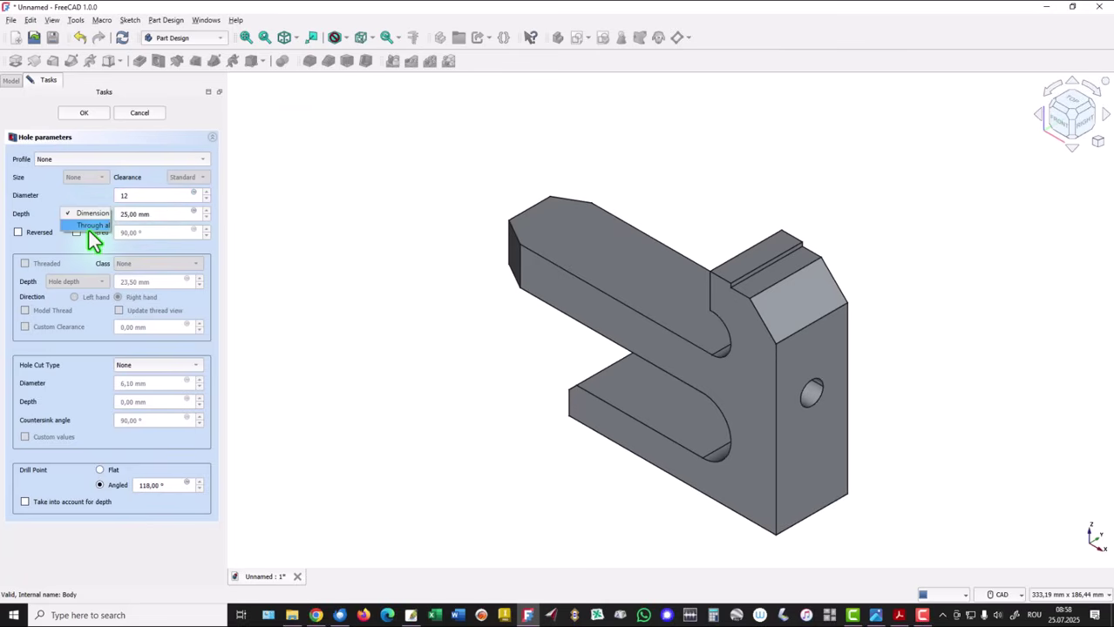
{"action": "left_click", "coordinate": [89, 228]}
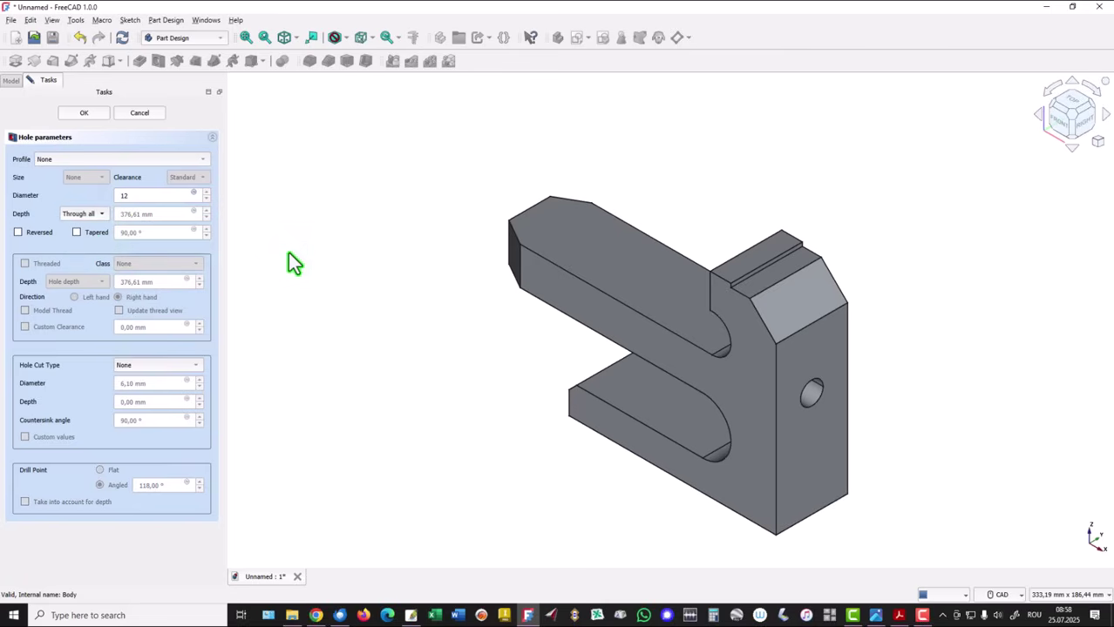
{"action": "left_click", "coordinate": [155, 375]}
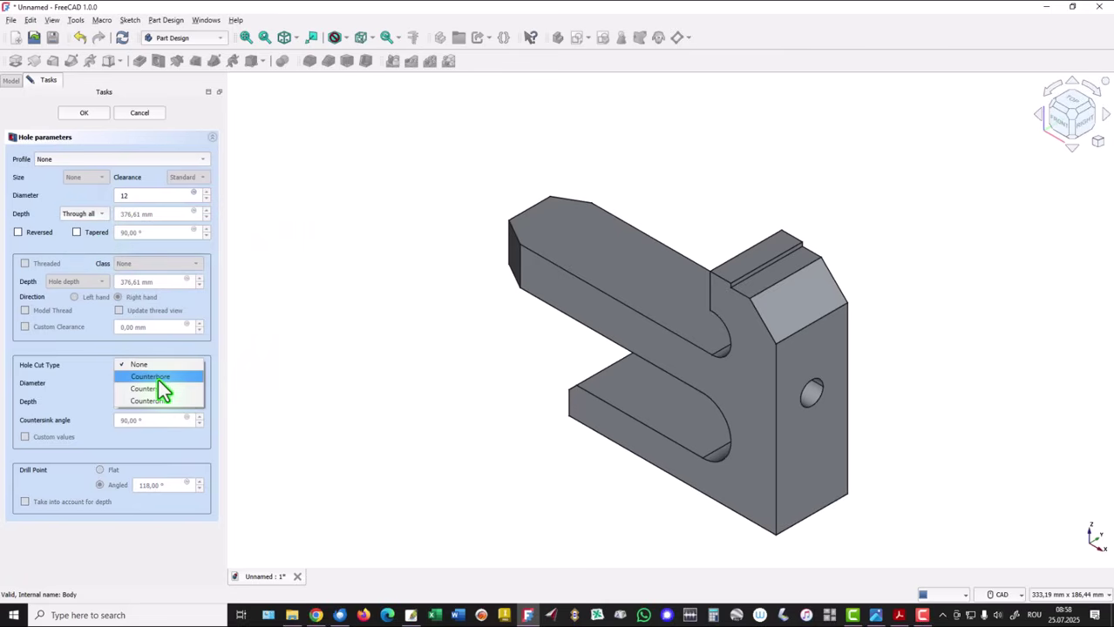
{"action": "left_click", "coordinate": [159, 380]}
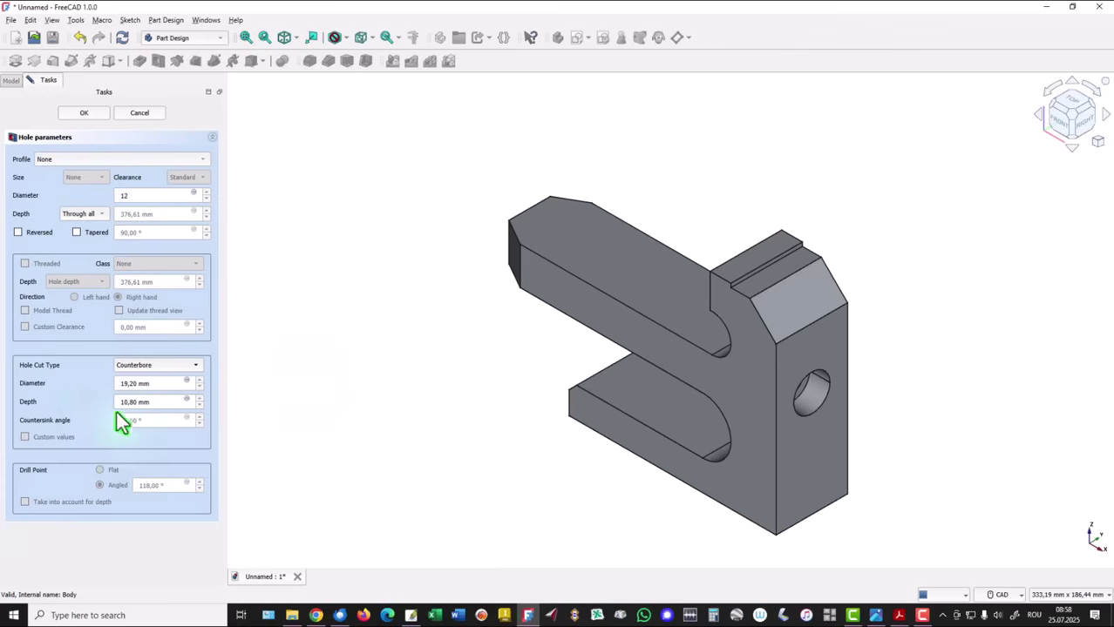
{"action": "triple_click", "coordinate": [150, 386]}
{"action": "type", "text": "25"}
{"action": "triple_click", "coordinate": [154, 402]}
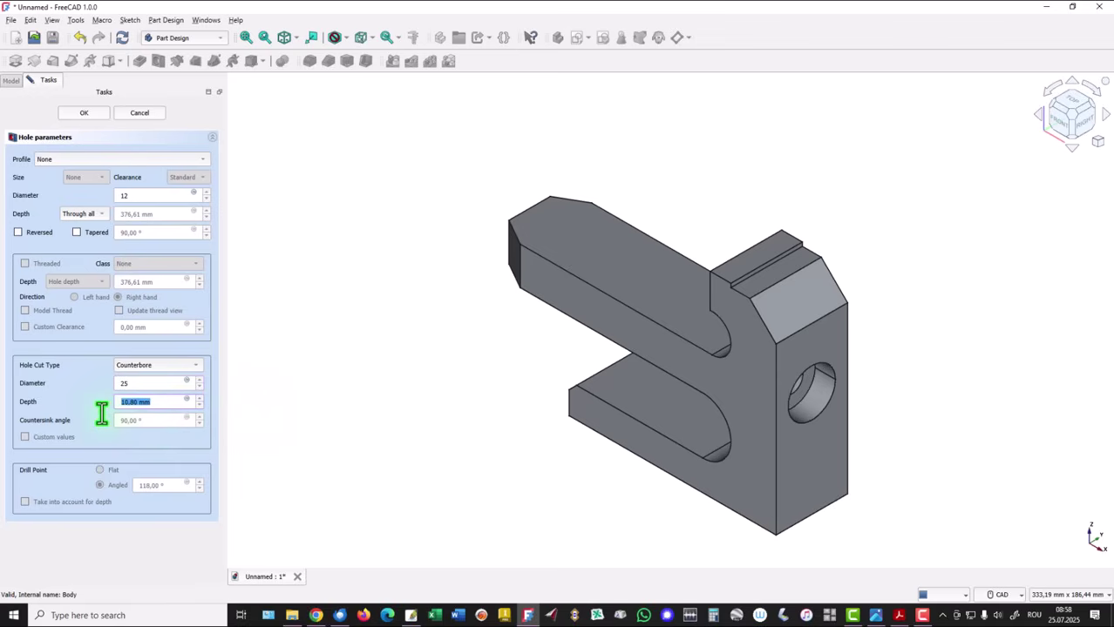
{"action": "type", "text": "11"}
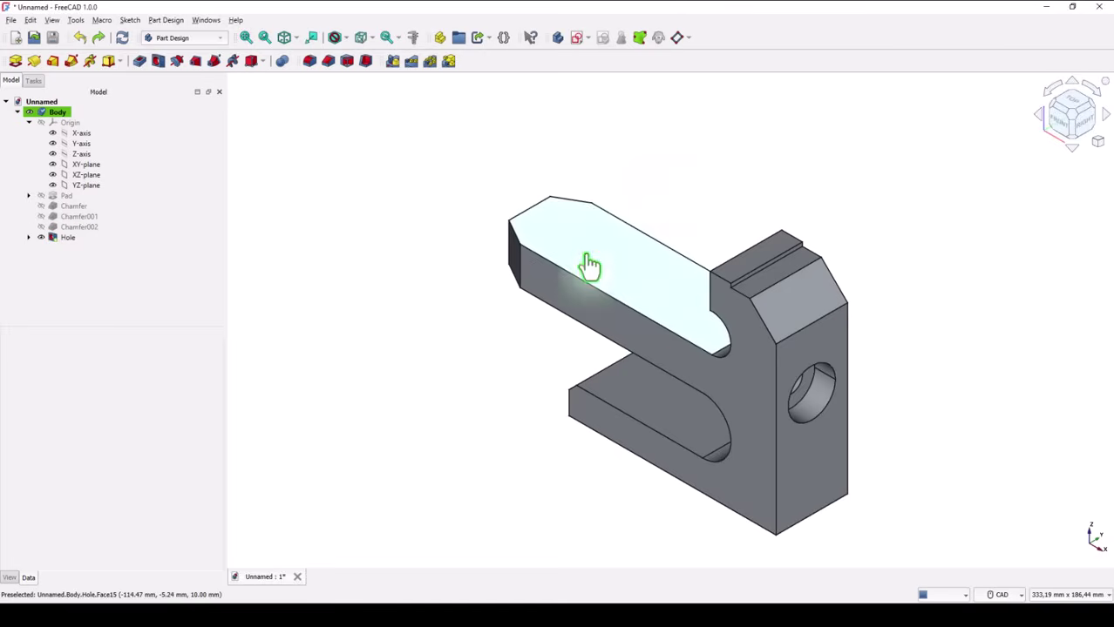
Start a sketch on the long arm's top face and draw an 84 mm slot with R8 ends
{"action": "left_click", "coordinate": [586, 264]}
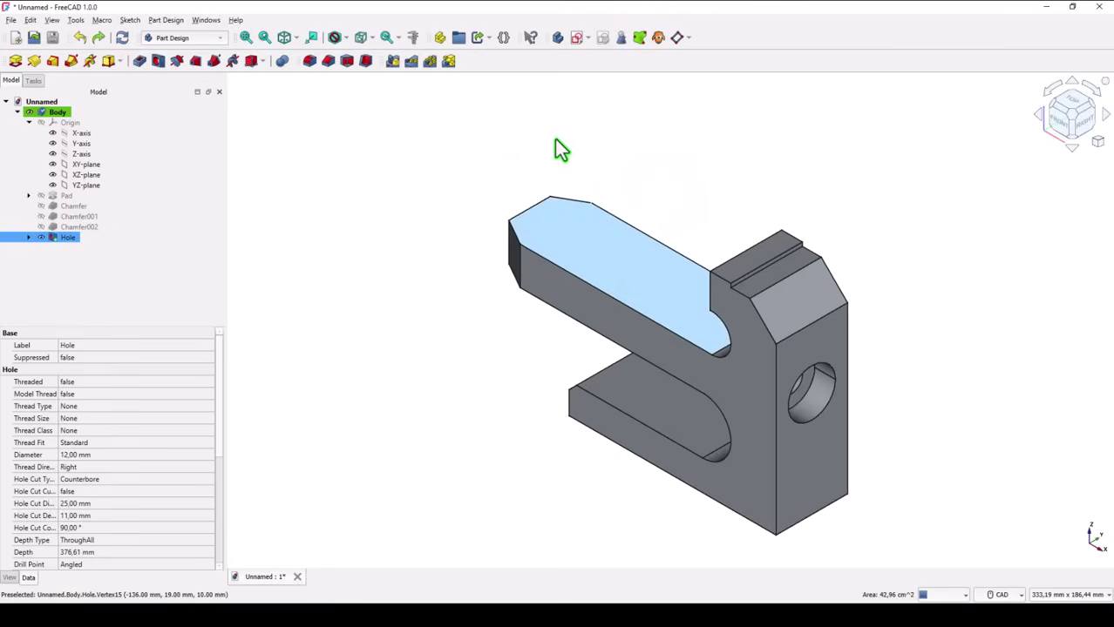
{"action": "left_click", "coordinate": [579, 37]}
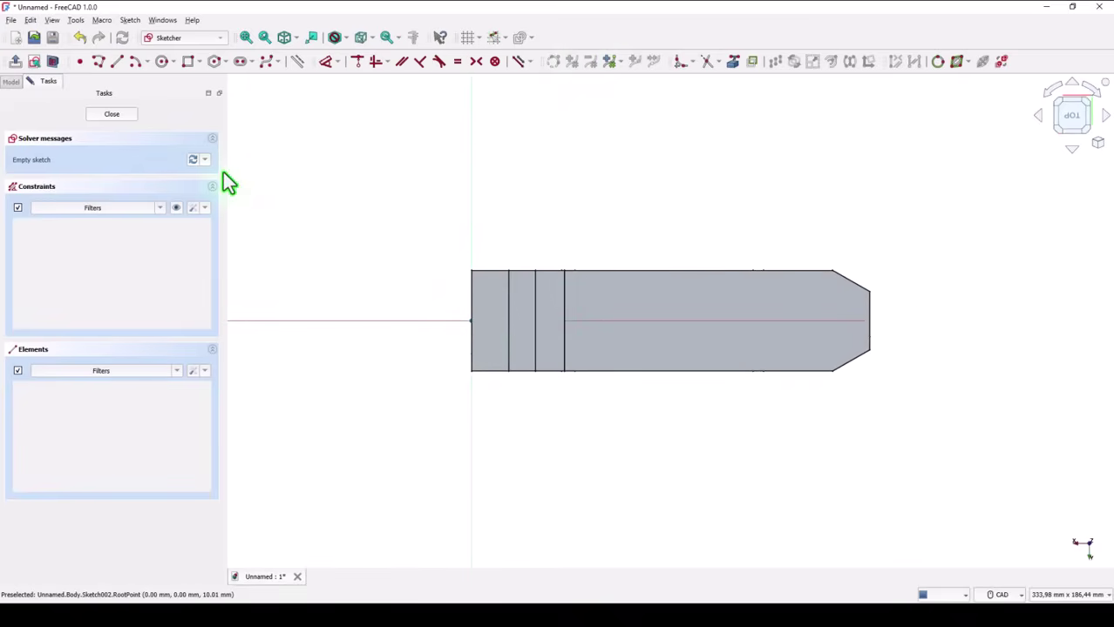
{"action": "left_click", "coordinate": [238, 62]}
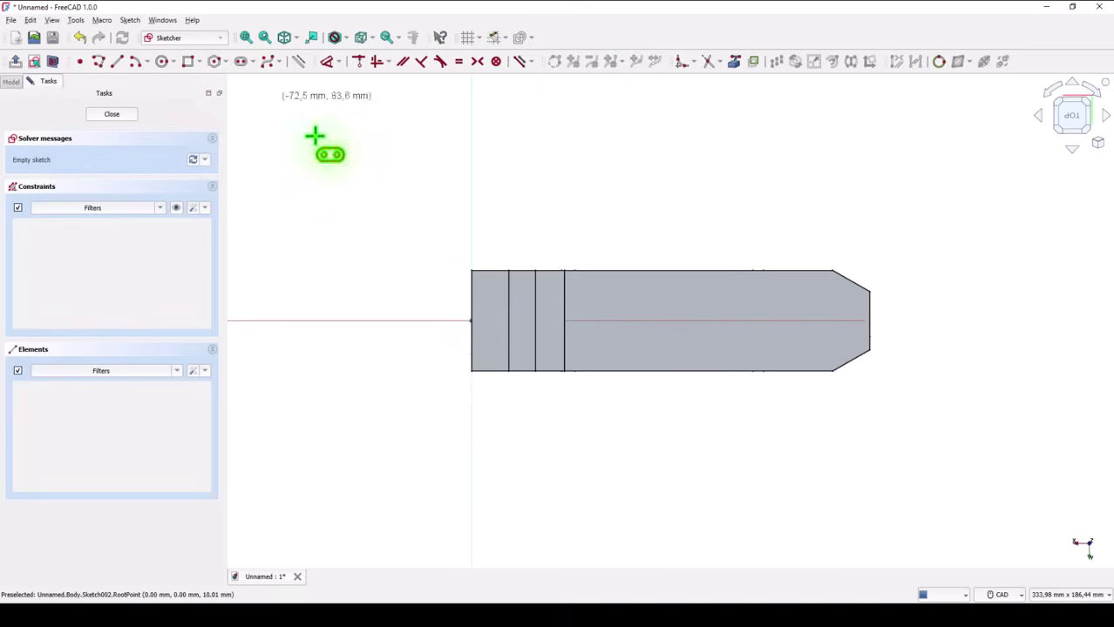
{"action": "left_click", "coordinate": [600, 319]}
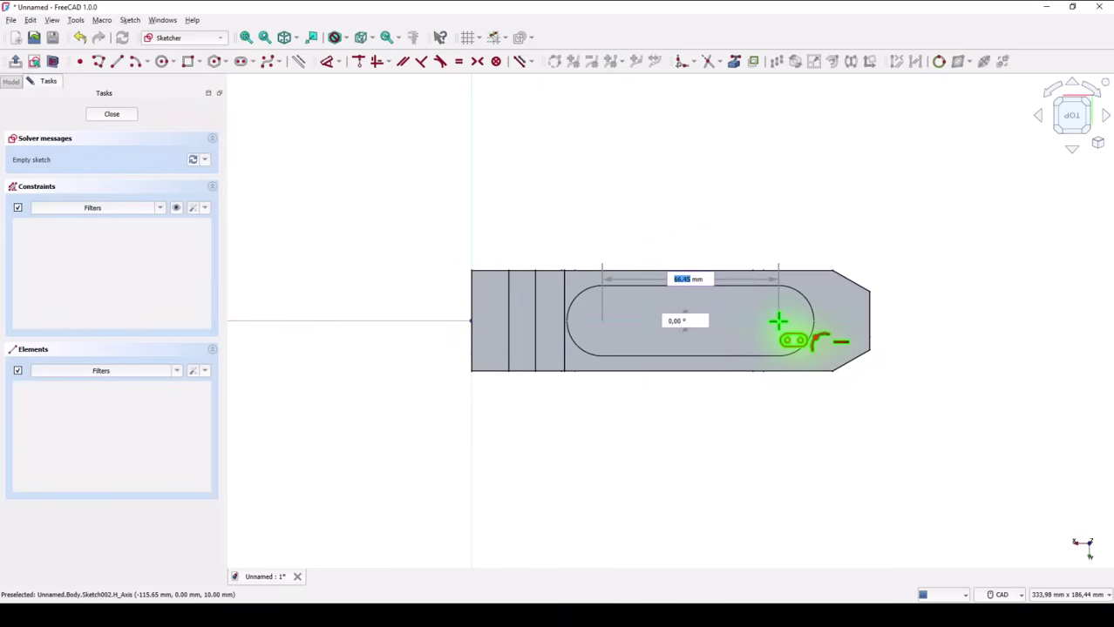
{"action": "type", "text": "84"}
{"action": "key", "text": "Return"}
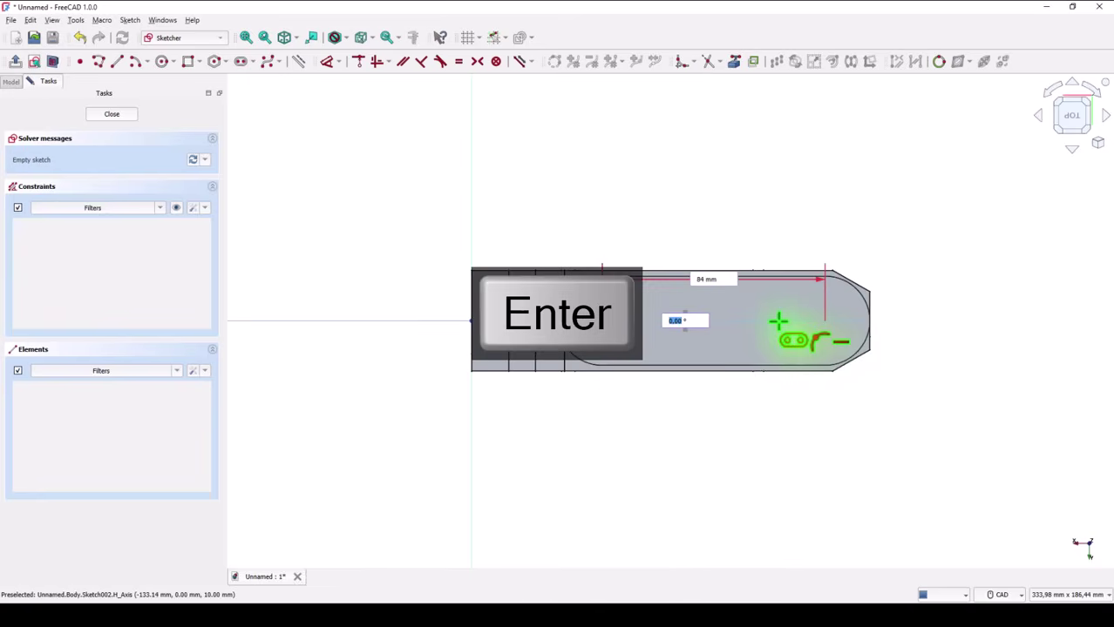
{"action": "left_click", "coordinate": [780, 321]}
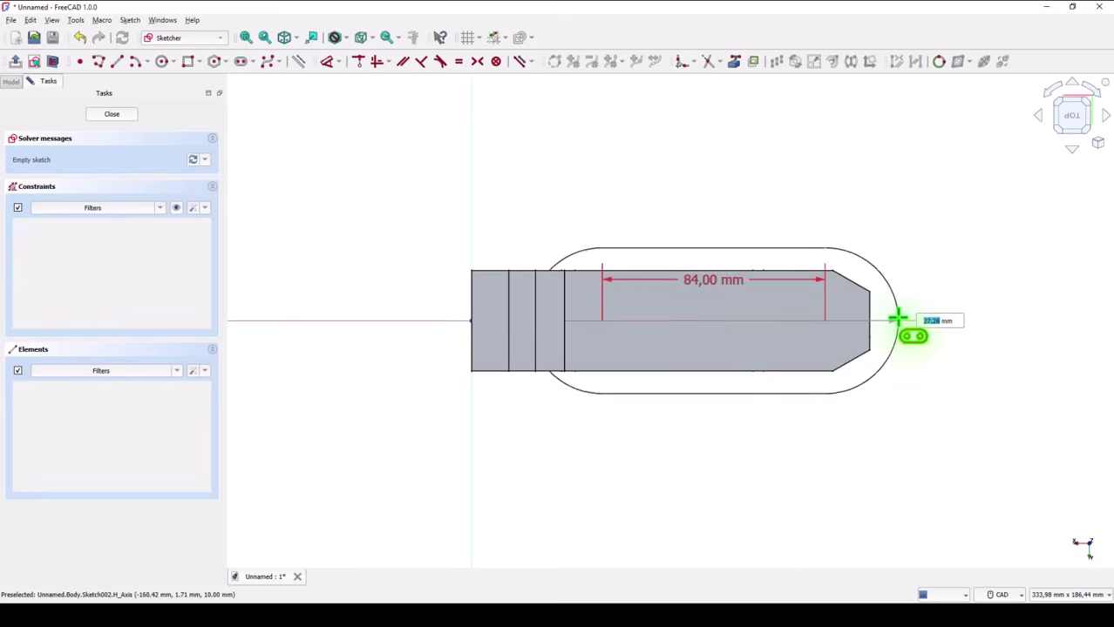
{"action": "type", "text": "8"}
{"action": "key", "text": "Return"}
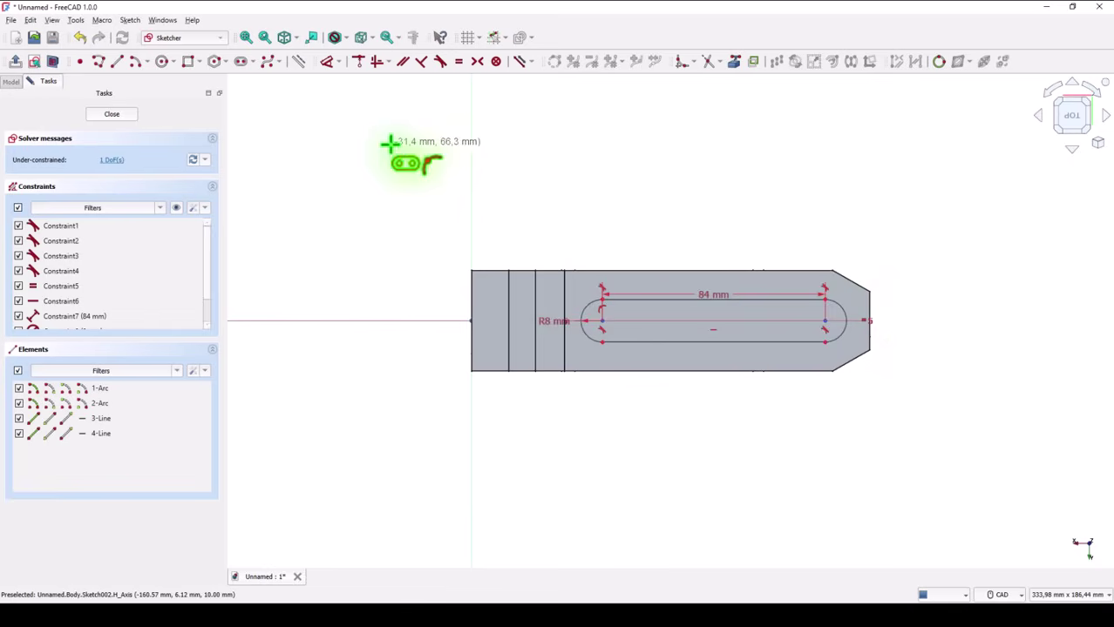
Dimension the slot end 46 mm from the origin to fully constrain it
{"action": "left_click", "coordinate": [325, 72]}
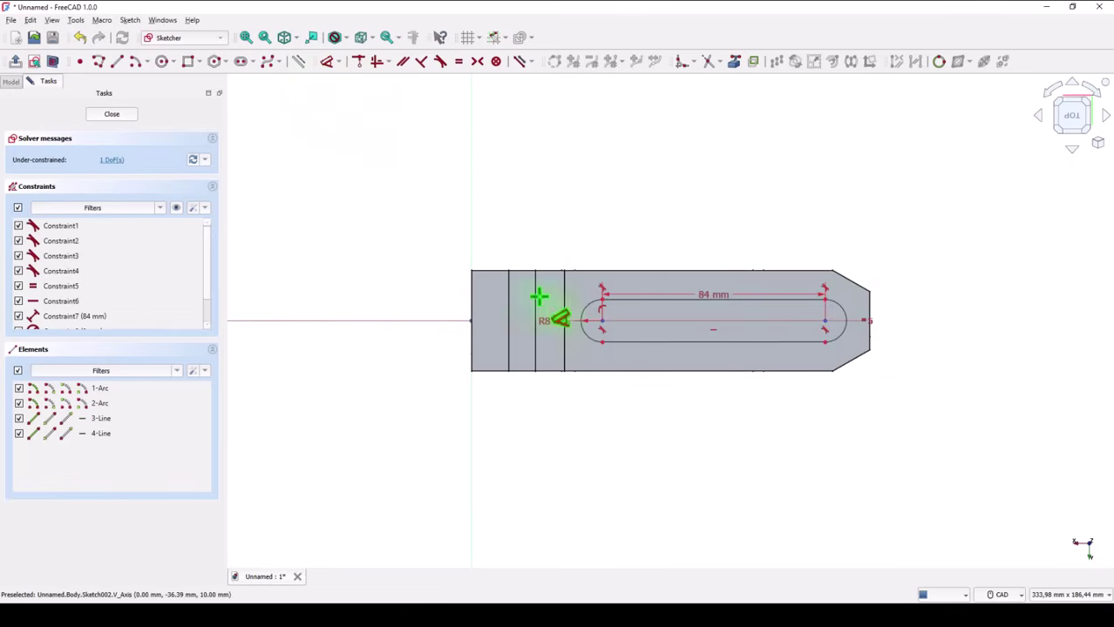
{"action": "left_click", "coordinate": [596, 301]}
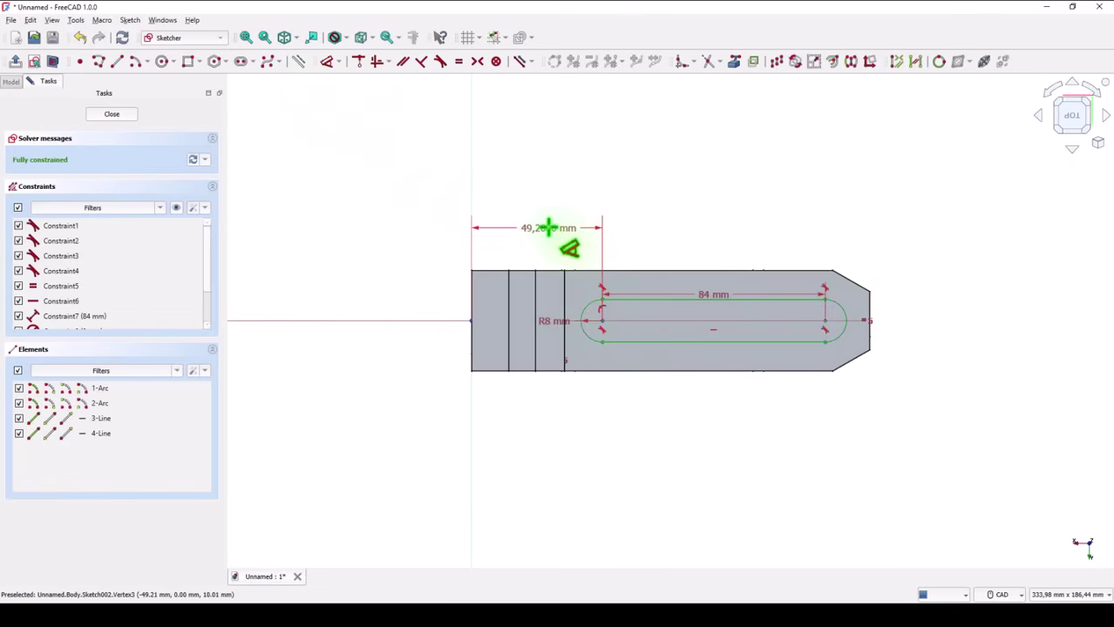
{"action": "left_click", "coordinate": [547, 229]}
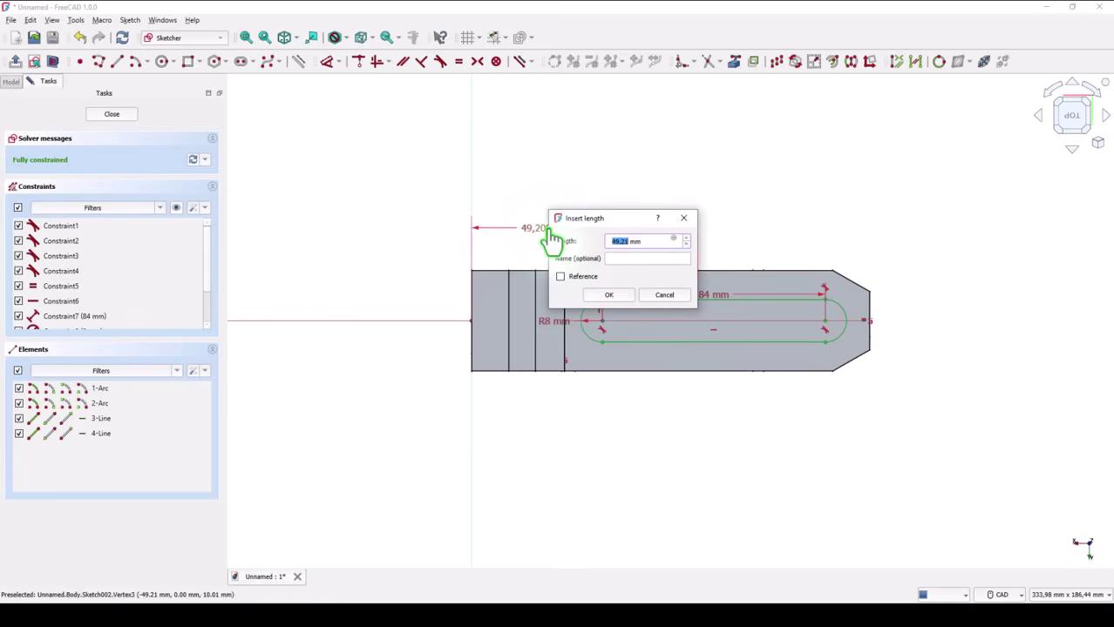
{"action": "type", "text": "4"}
{"action": "key", "text": "Return"}
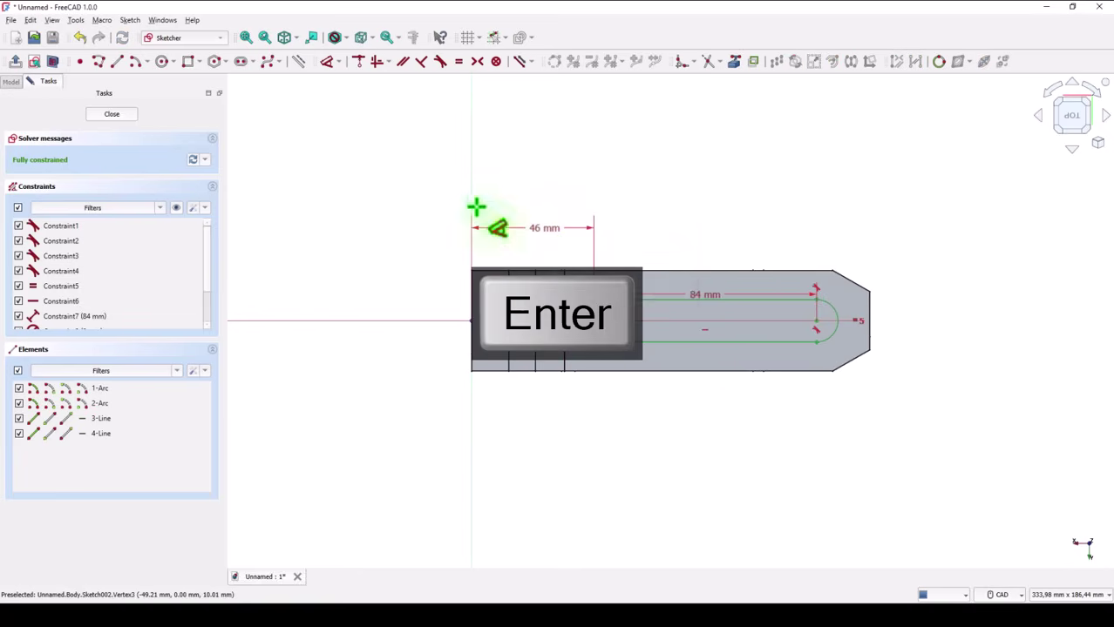
Close the slot sketch and pocket it through the long arm up to the hole's face
{"action": "left_click", "coordinate": [113, 117]}
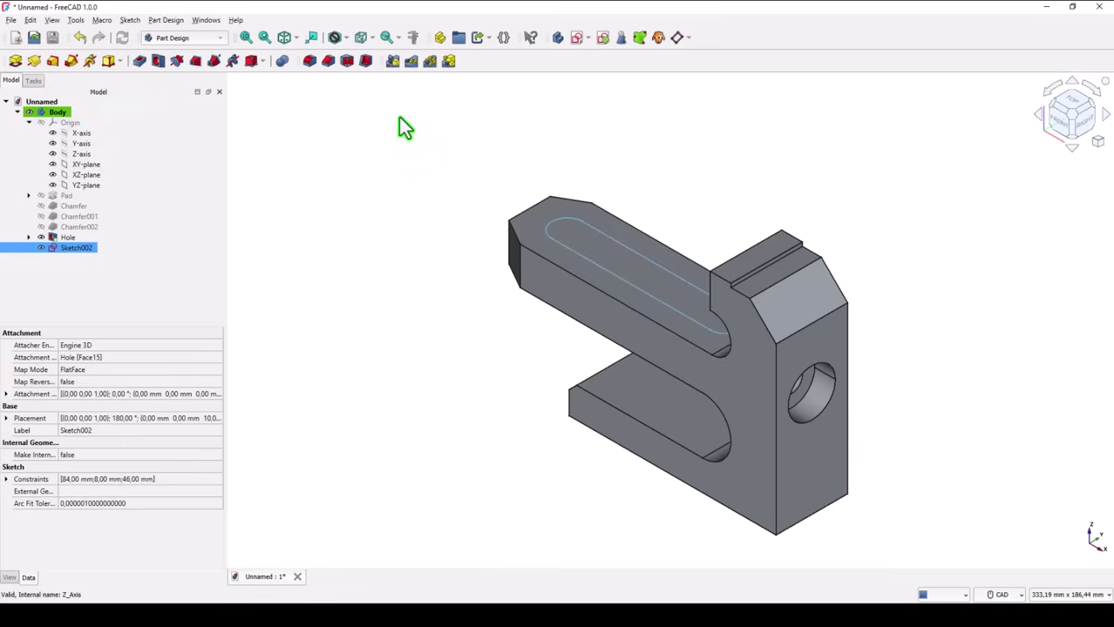
{"action": "left_click", "coordinate": [139, 61]}
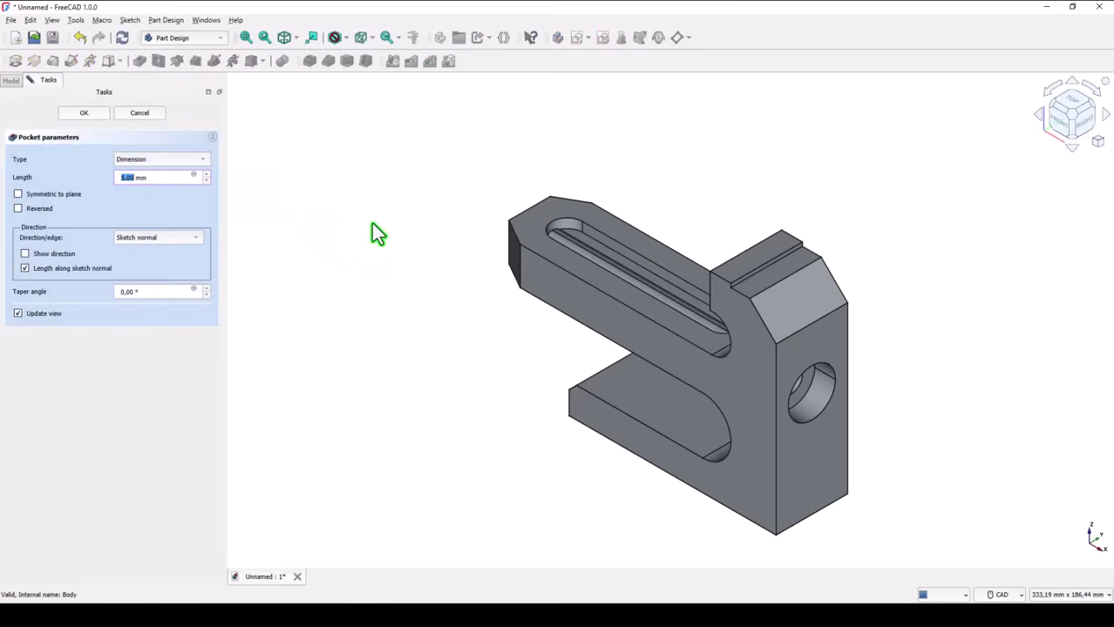
{"action": "left_click", "coordinate": [152, 161]}
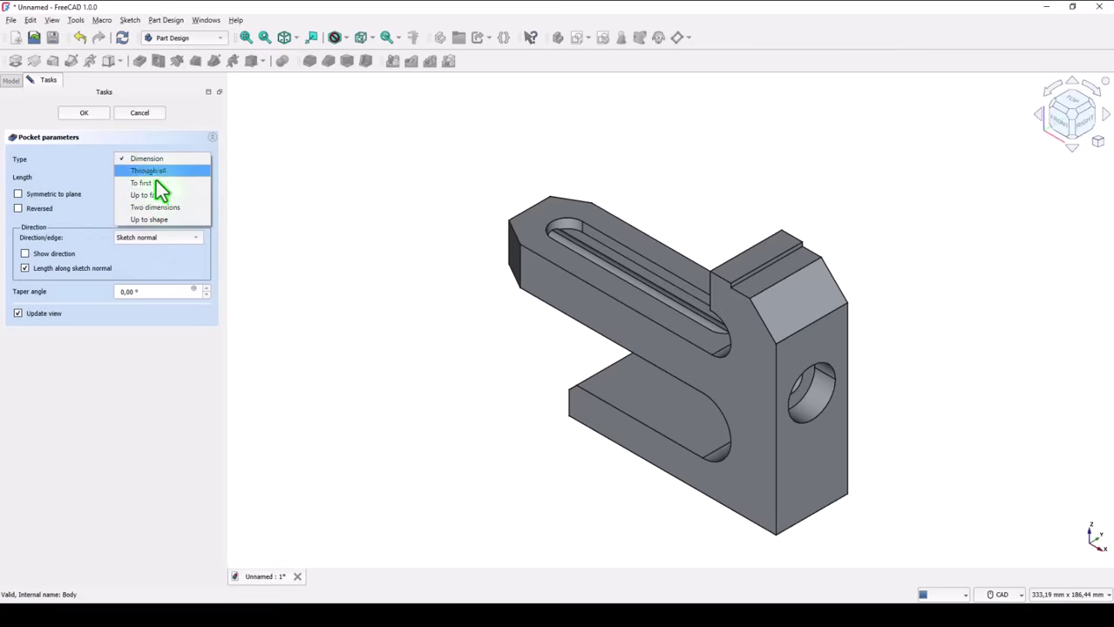
{"action": "left_click", "coordinate": [156, 197]}
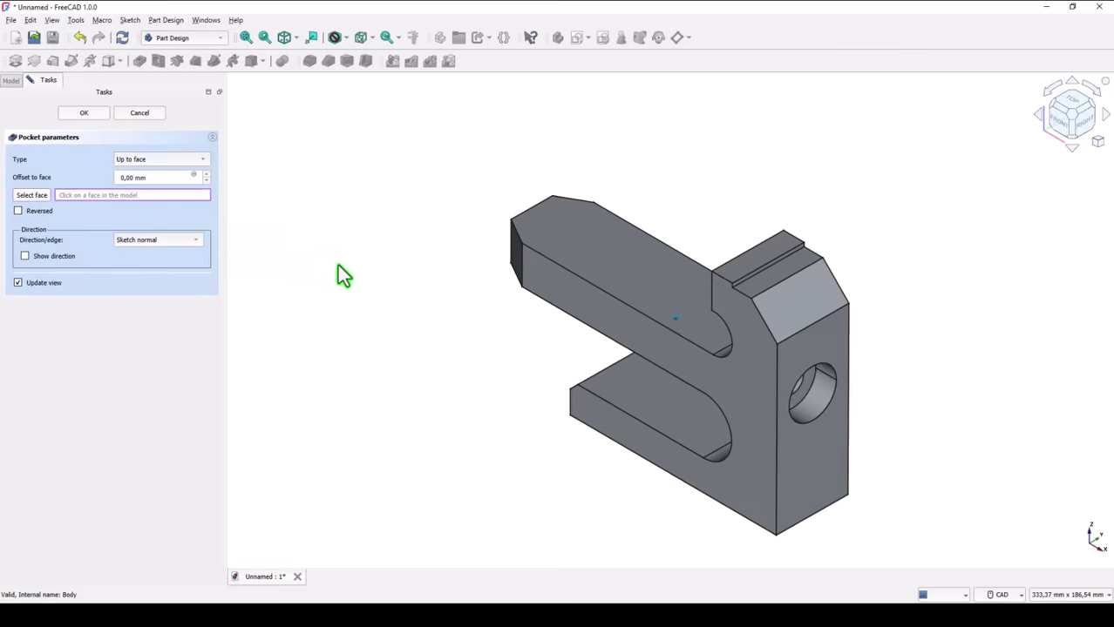
{"action": "middle_click_drag", "start_coordinate": [338, 265], "coordinate": [523, 365]}
{"action": "left_click", "coordinate": [580, 370]}
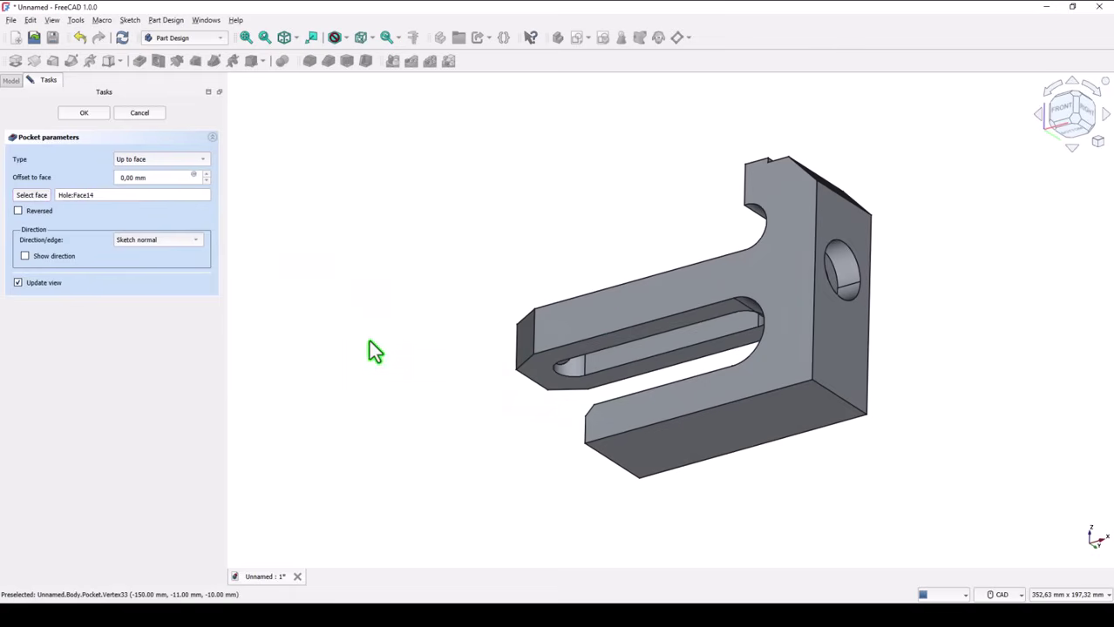
{"action": "left_click", "coordinate": [84, 114]}
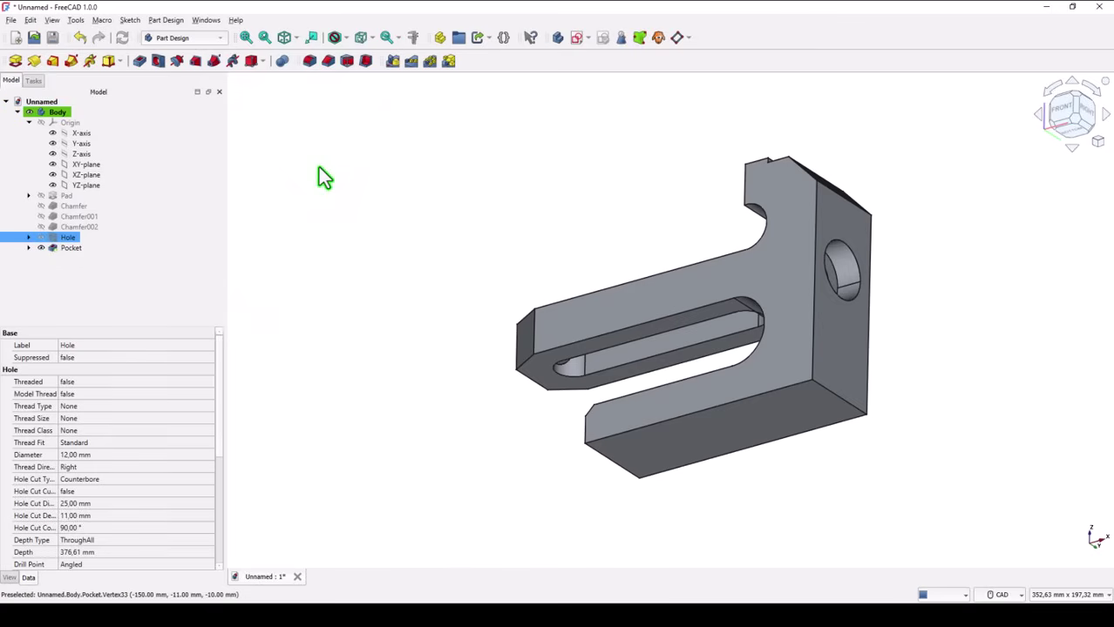
{"action": "key", "text": "v"}
{"action": "key", "text": "f"}
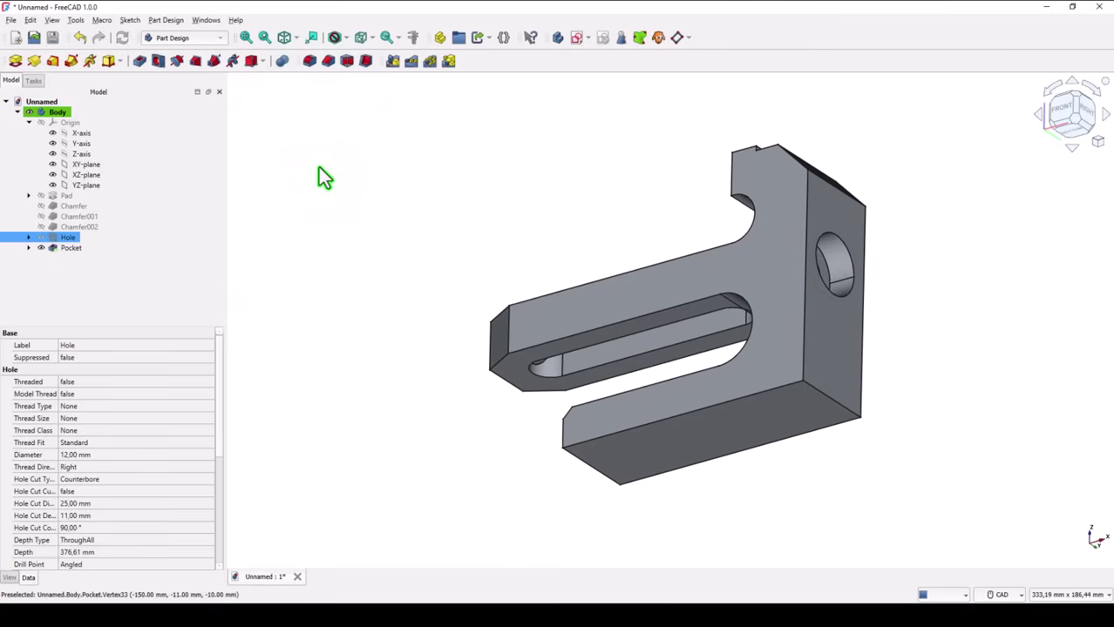
Return the model to the standard isometric view
{"action": "key", "text": "0"}
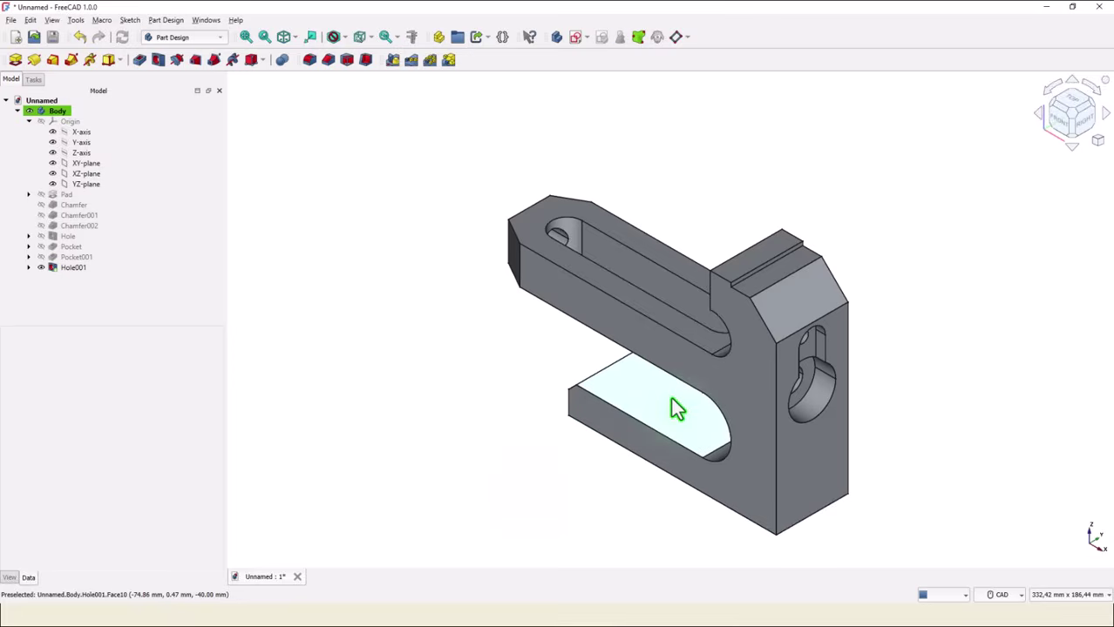
Start a sketch on the base plate's top face and draw two circles inside the slot
{"action": "left_click", "coordinate": [671, 398]}
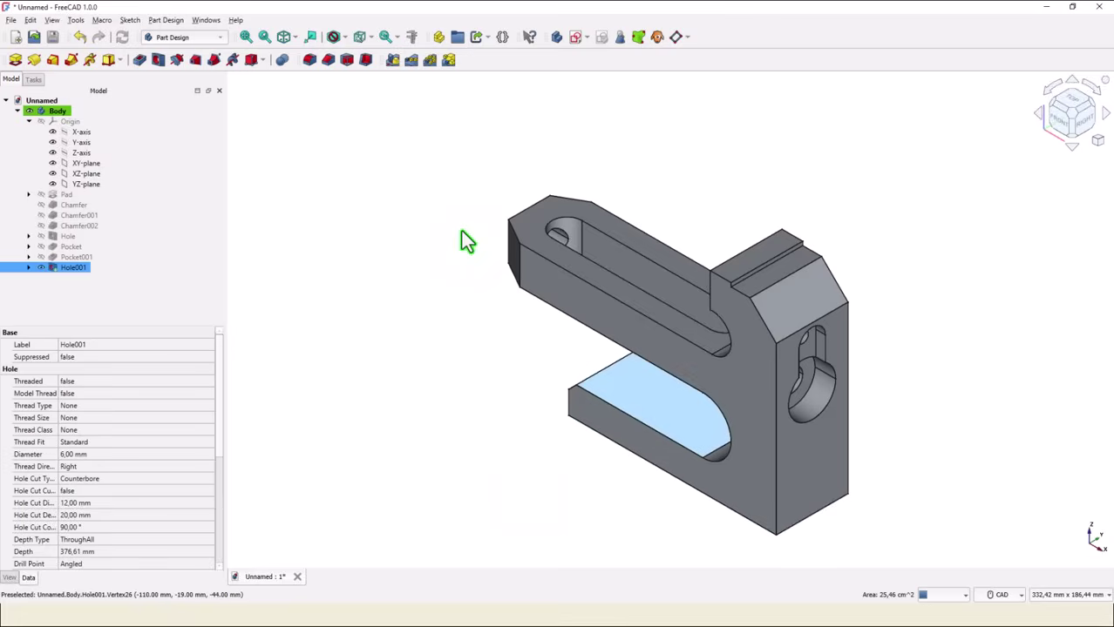
{"action": "left_click", "coordinate": [575, 38]}
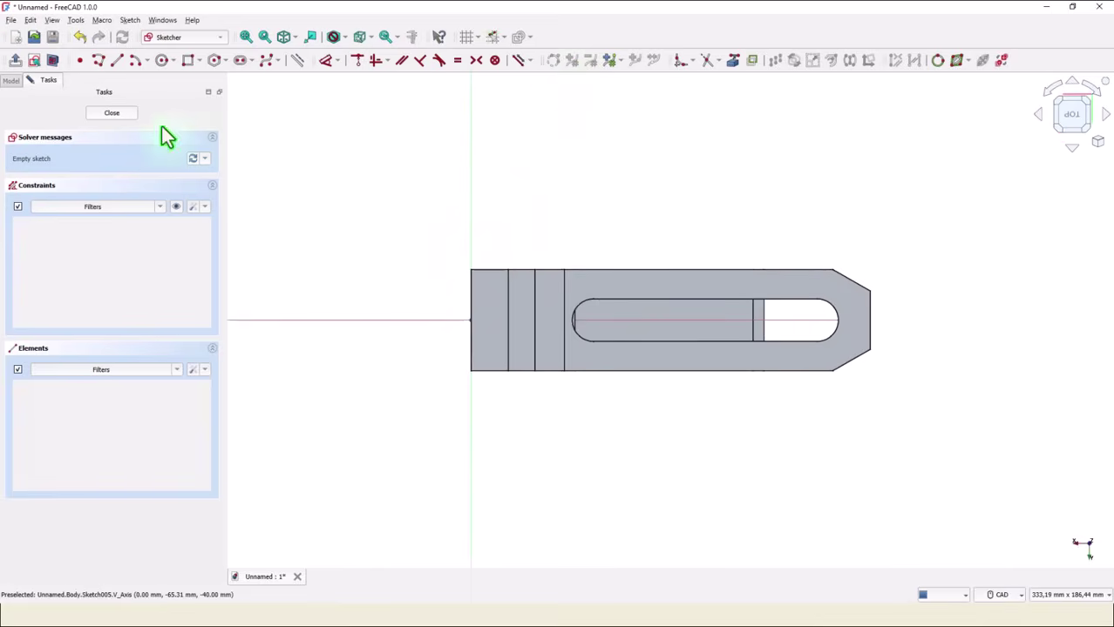
{"action": "left_click", "coordinate": [163, 61]}
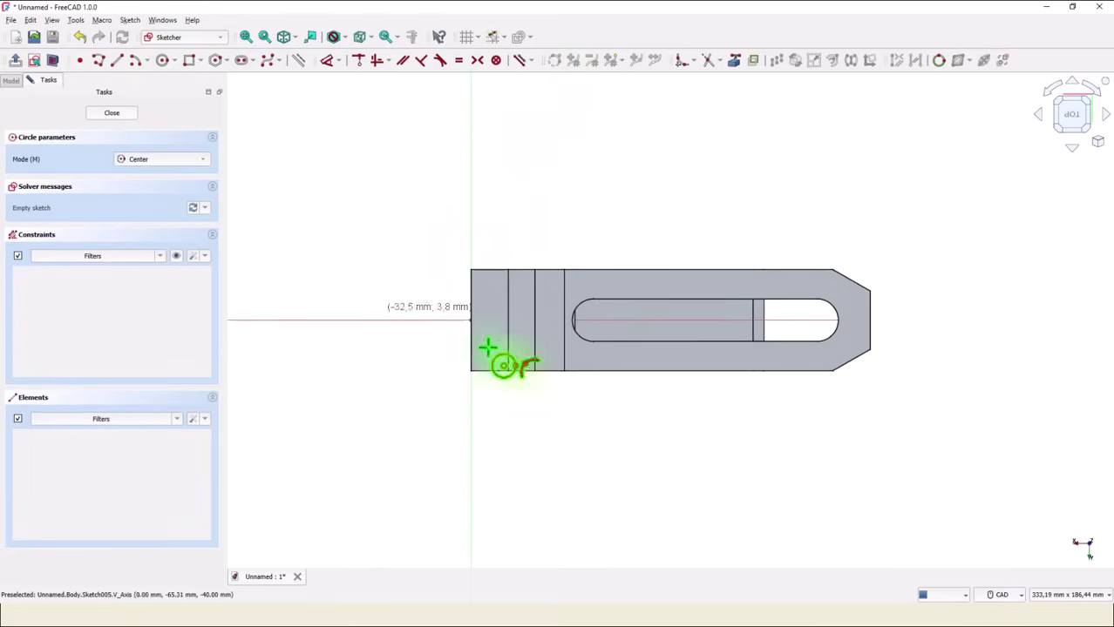
{"action": "left_click", "coordinate": [610, 319]}
{"action": "left_click", "coordinate": [612, 322]}
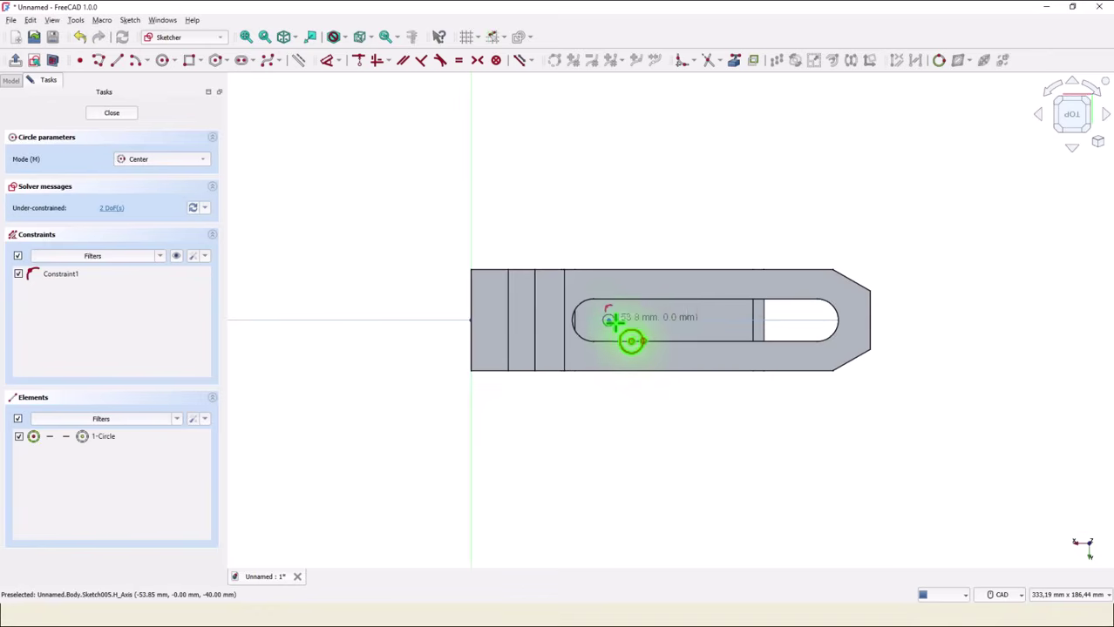
{"action": "left_click", "coordinate": [693, 319]}
{"action": "left_click", "coordinate": [708, 320]}
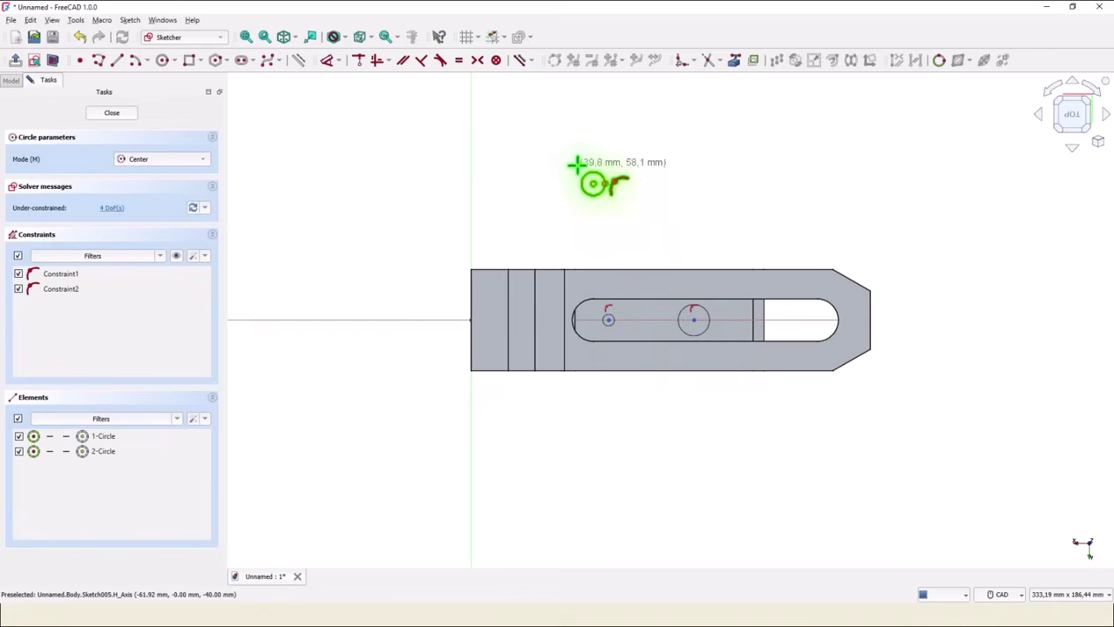
Constrain the circle centres 36 mm apart and begin dimensioning the left circle from the origin
{"action": "left_click", "coordinate": [328, 60]}
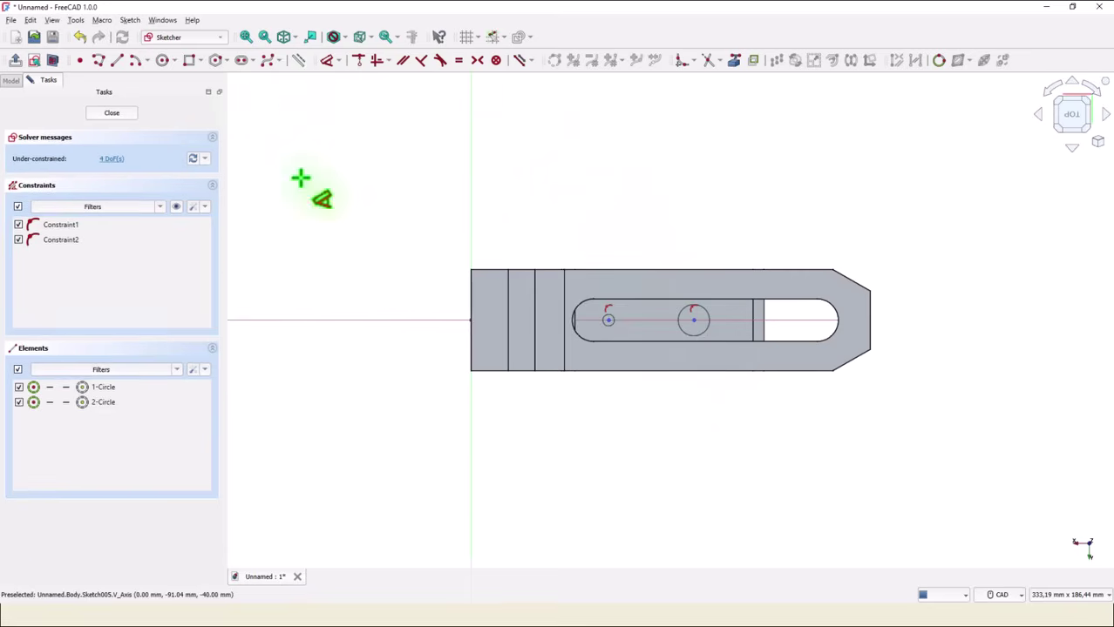
{"action": "left_click", "coordinate": [608, 322]}
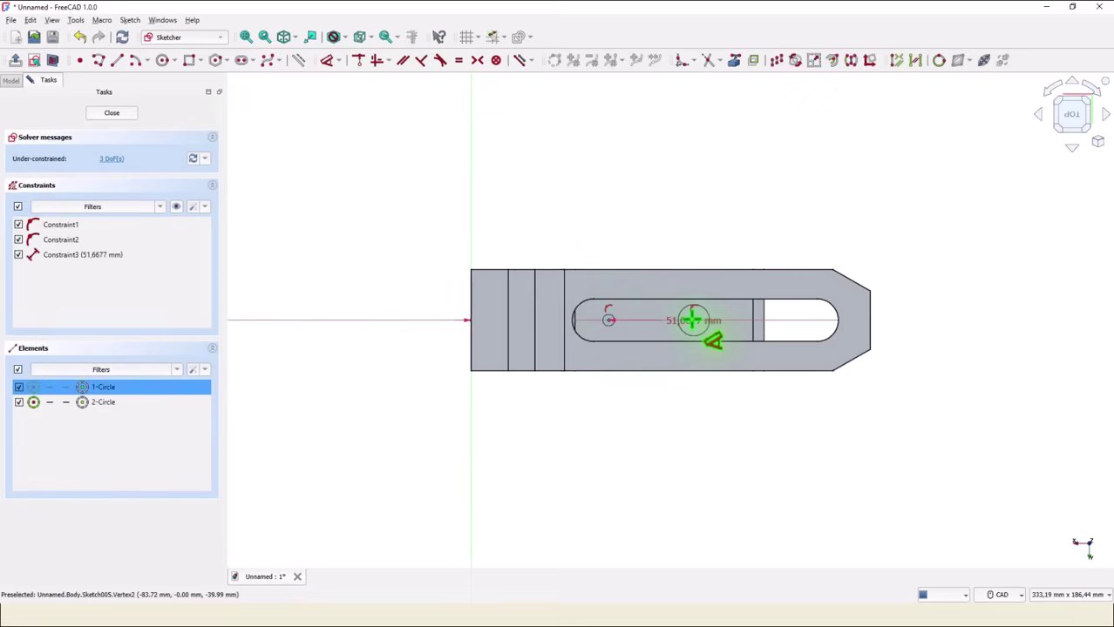
{"action": "left_click", "coordinate": [693, 321]}
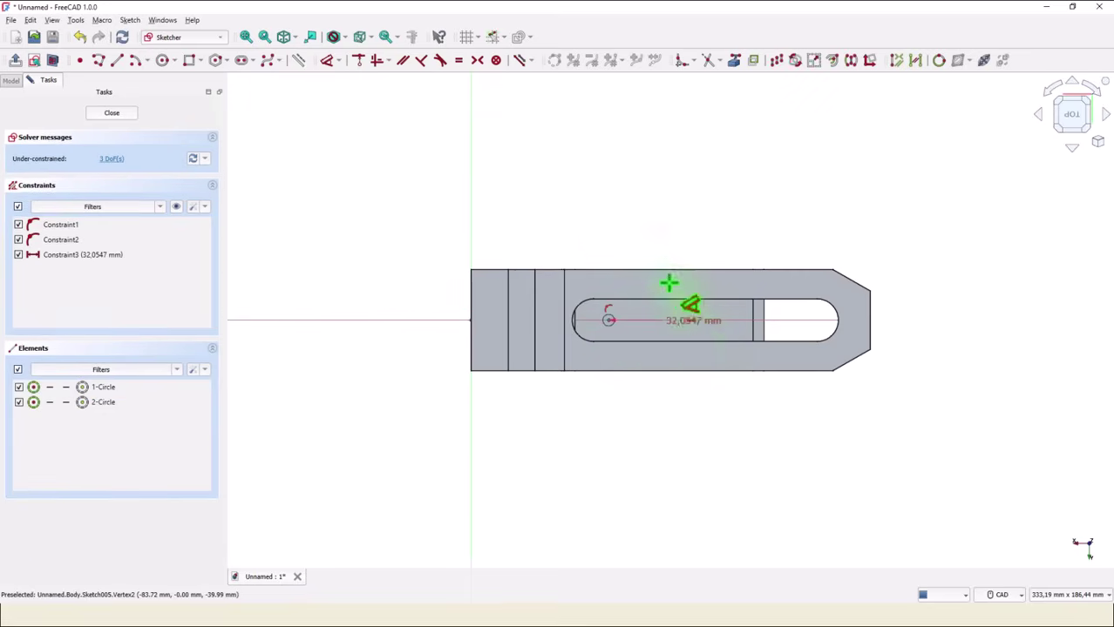
{"action": "left_click", "coordinate": [654, 233]}
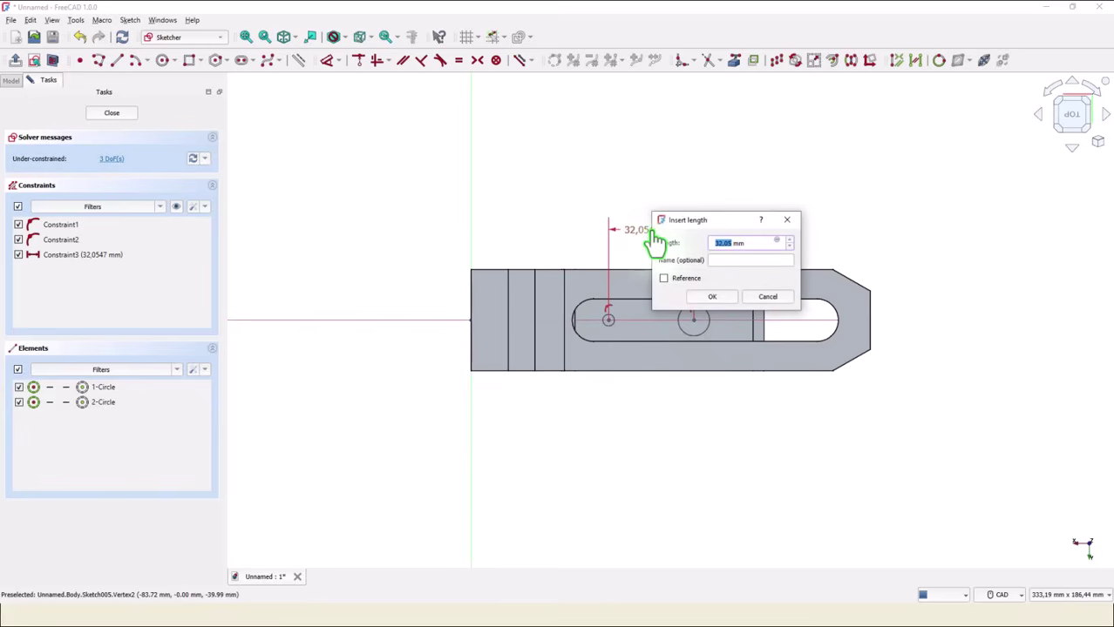
{"action": "type", "text": "36"}
{"action": "key", "text": "Return"}
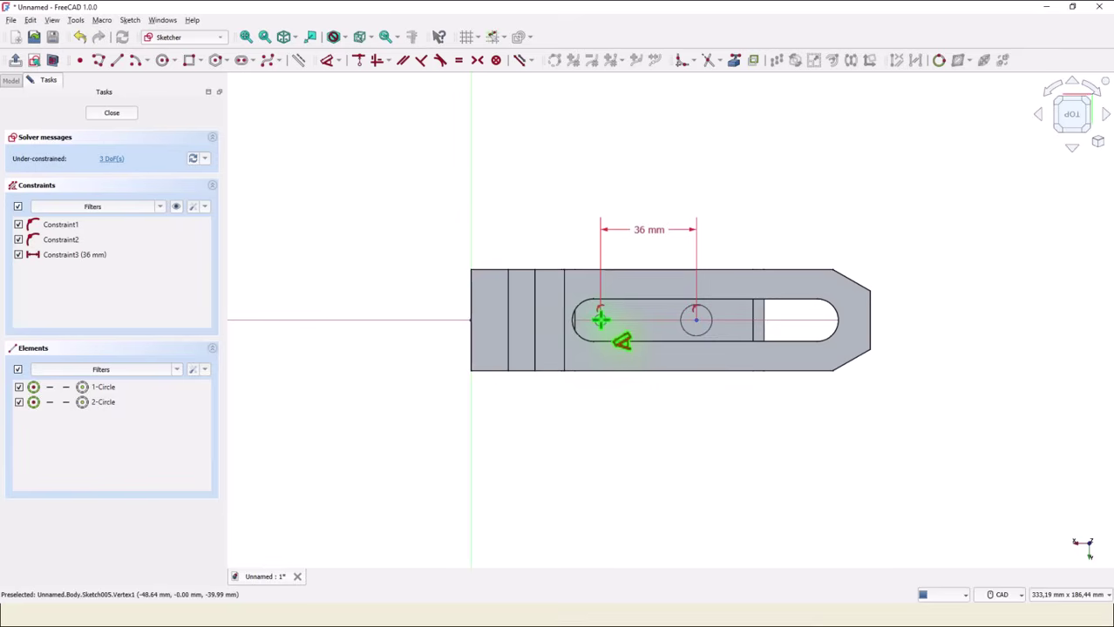
{"action": "left_click", "coordinate": [600, 320]}
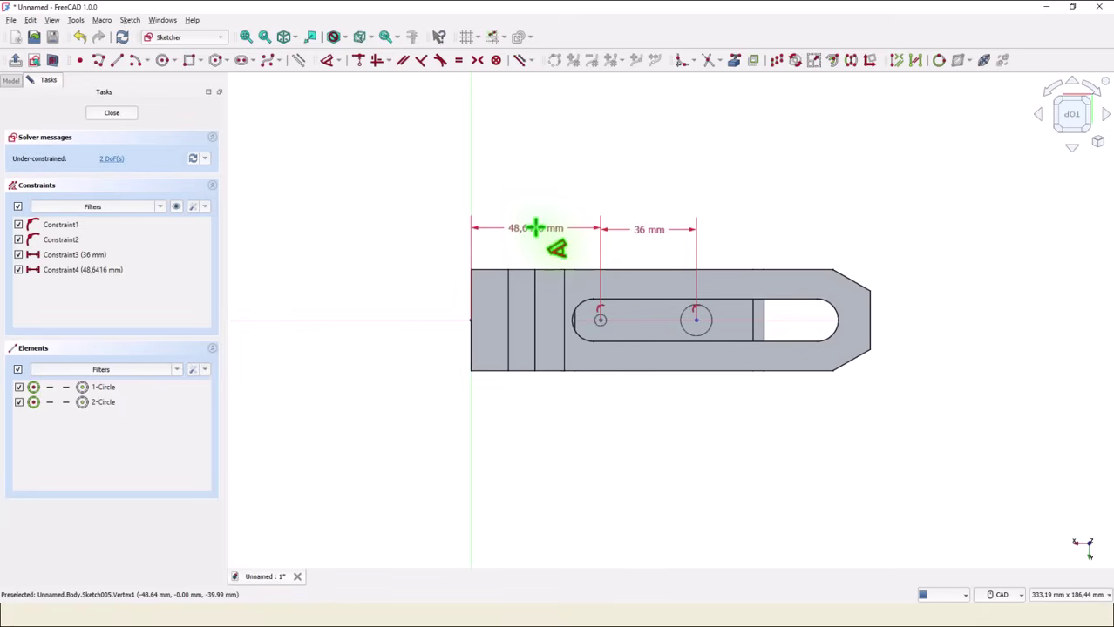
Place the 48.64 mm origin dimension label and rotate the sketch back to a top view
{"action": "key", "text": "5"}
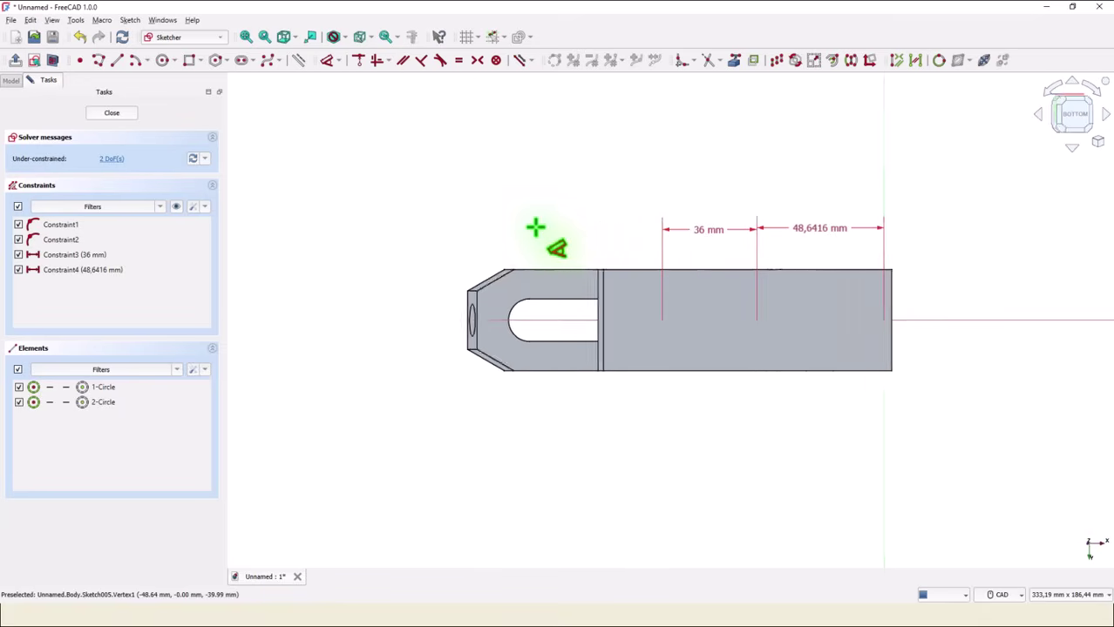
{"action": "key", "text": "Return"}
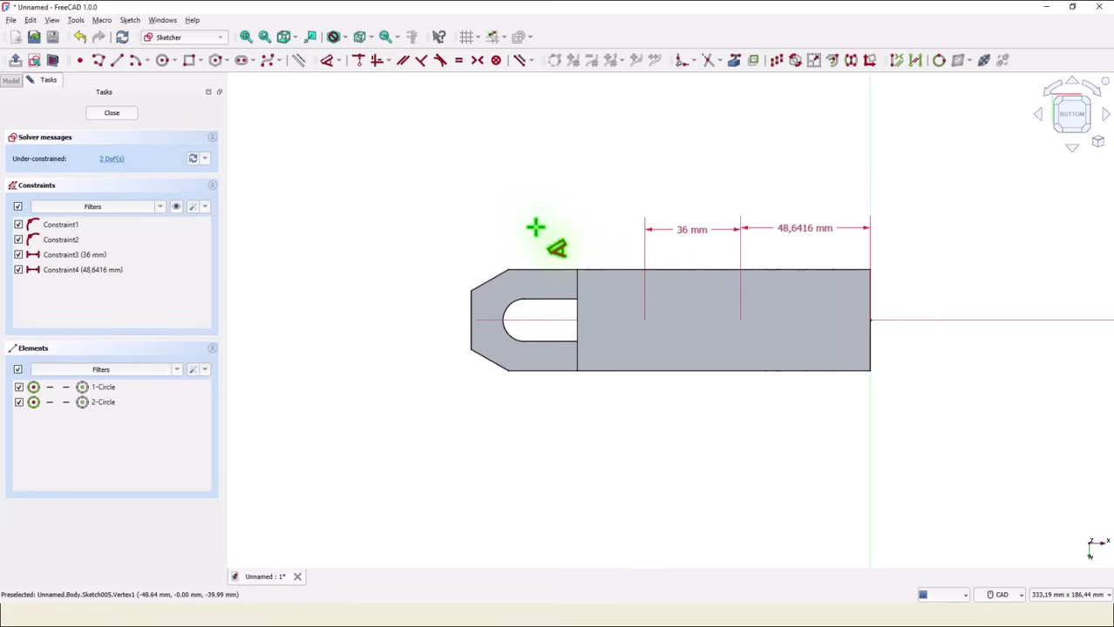
{"action": "left_click_drag", "start_coordinate": [535, 229], "coordinate": [503, 170]}
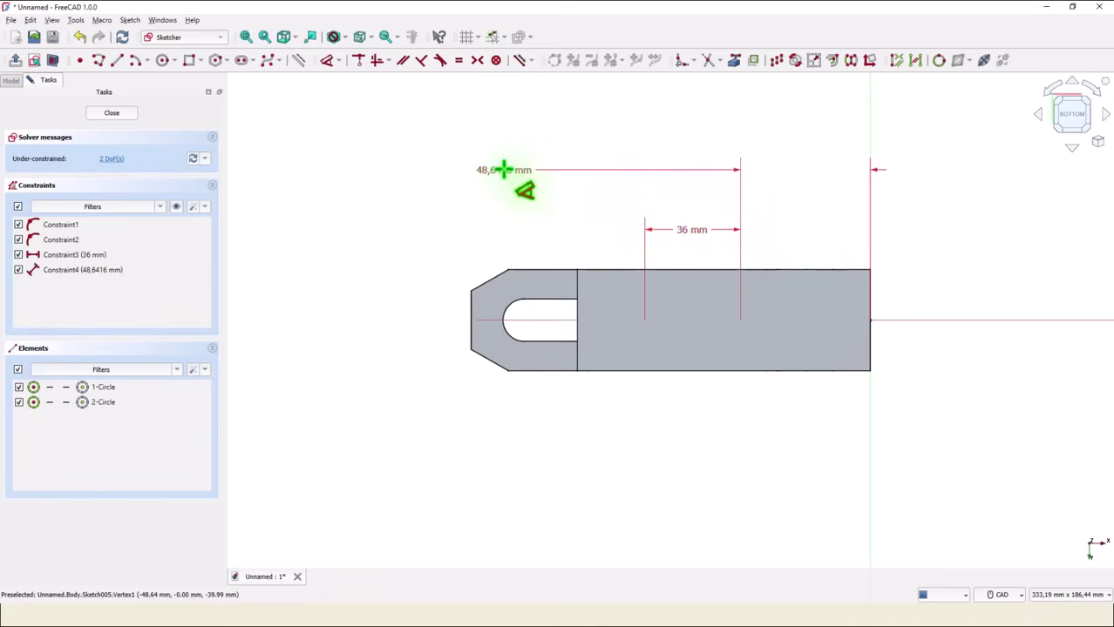
{"action": "double_click", "coordinate": [504, 170]}
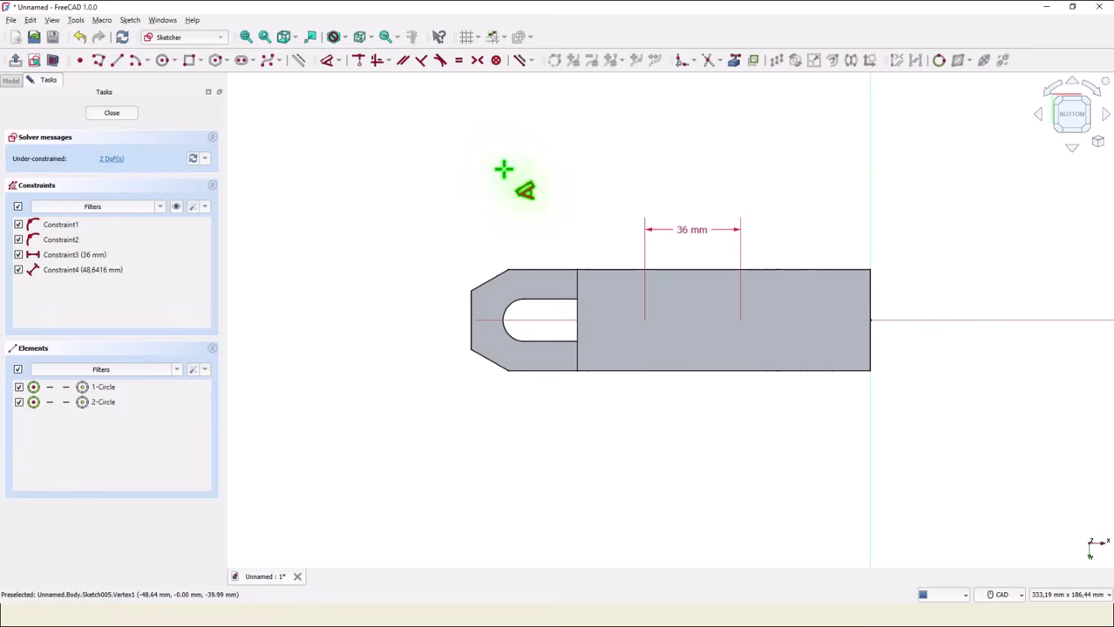
{"action": "left_click", "coordinate": [1105, 112]}
{"action": "left_click", "coordinate": [1105, 111]}
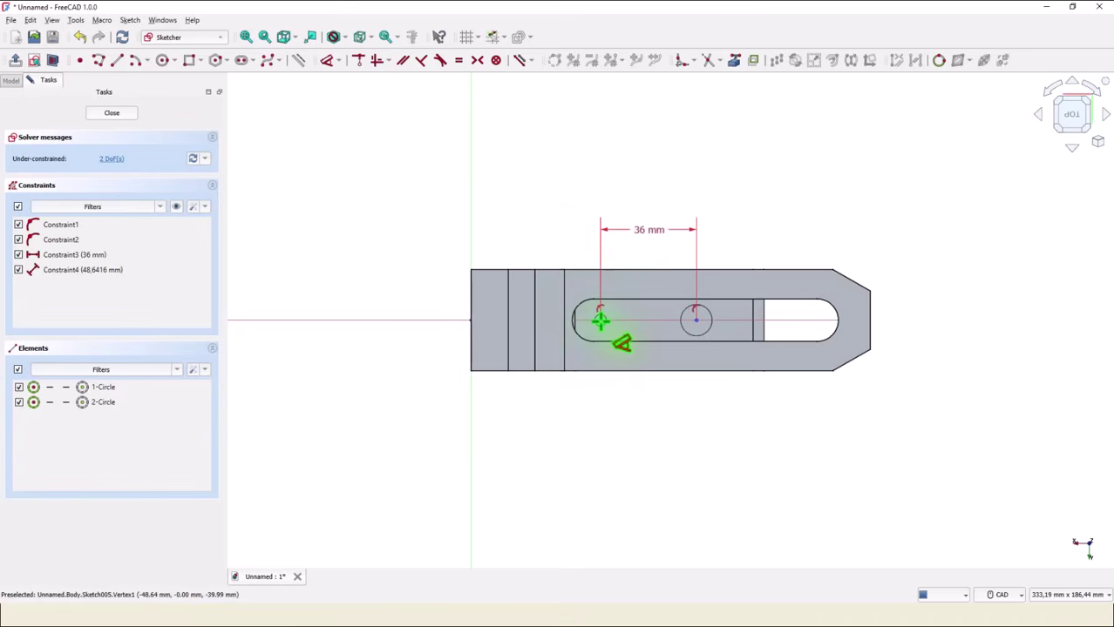
Set the left circle's horizontal origin distance to 58 mm and close the sketch
{"action": "left_click", "coordinate": [542, 216]}
{"action": "double_click", "coordinate": [542, 218]}
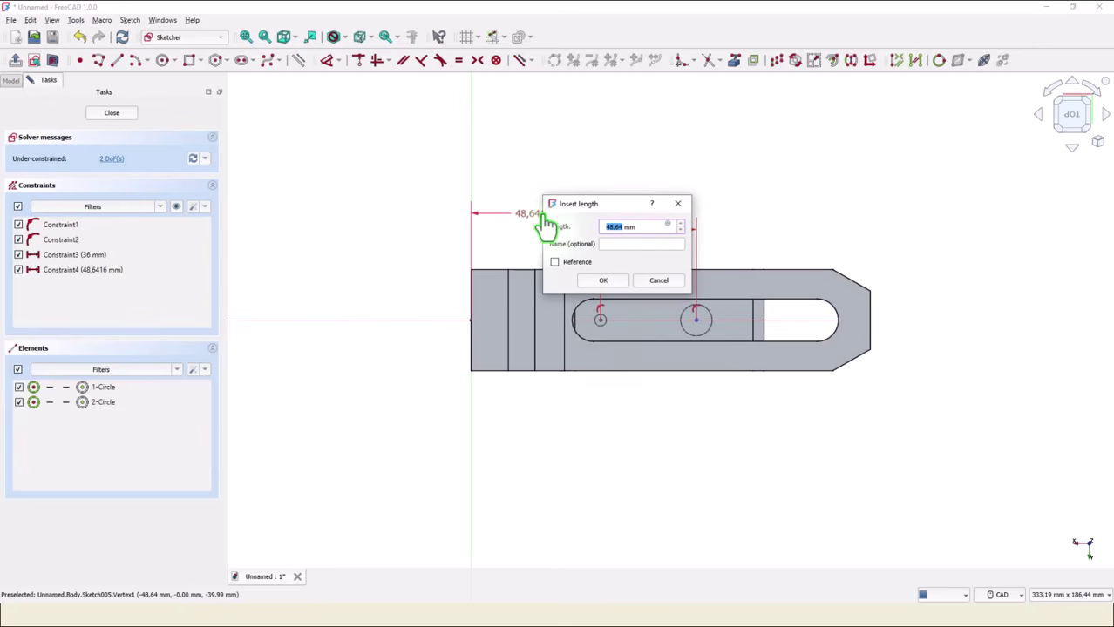
{"action": "type", "text": "5"}
{"action": "key", "text": "Return"}
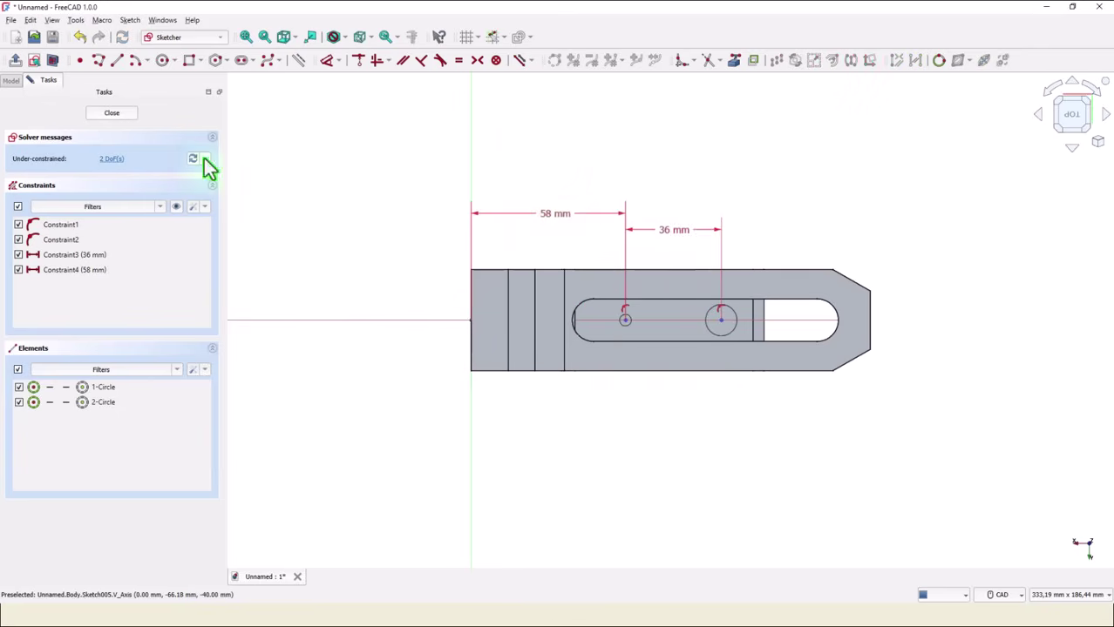
{"action": "key", "text": "d"}
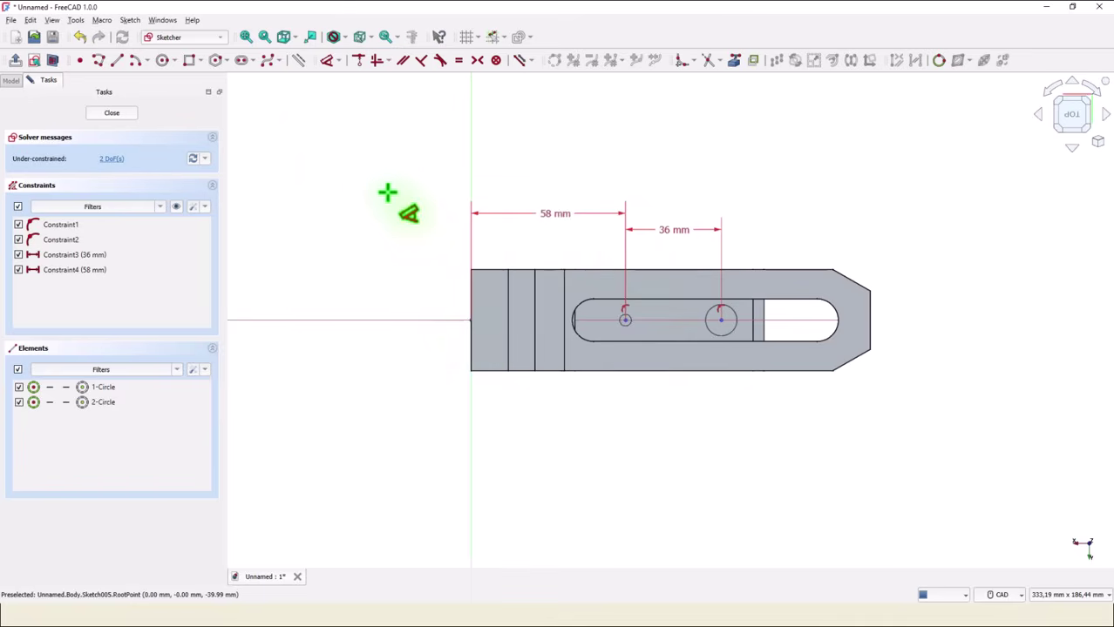
{"action": "left_click", "coordinate": [103, 112]}
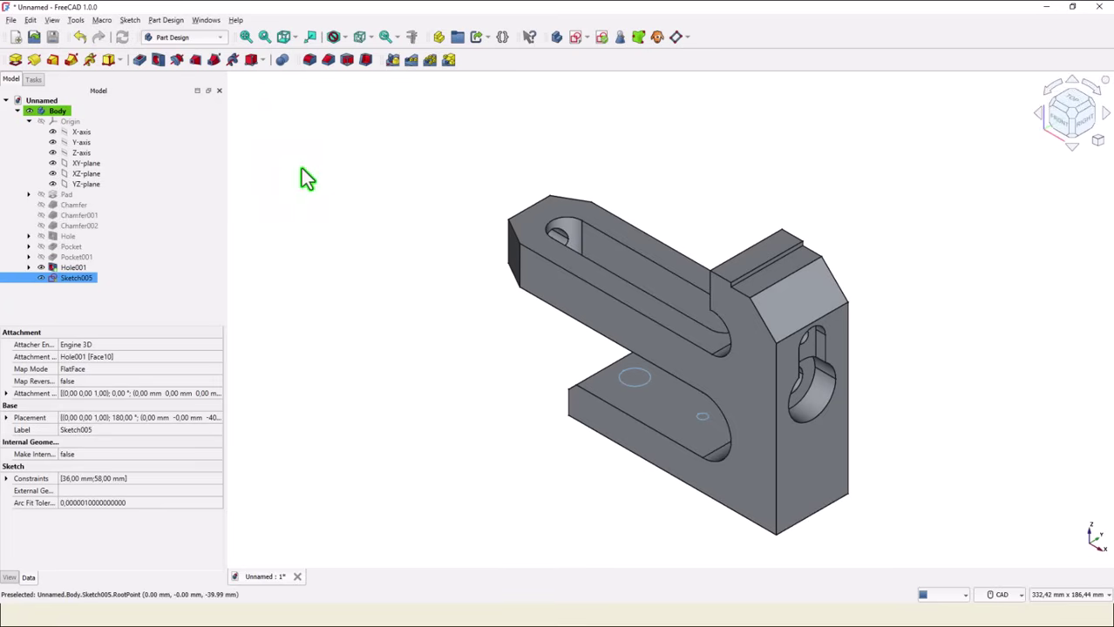
Create holes from the two circles with ISO metric regular profile, size M8, through all
{"action": "left_click", "coordinate": [157, 61]}
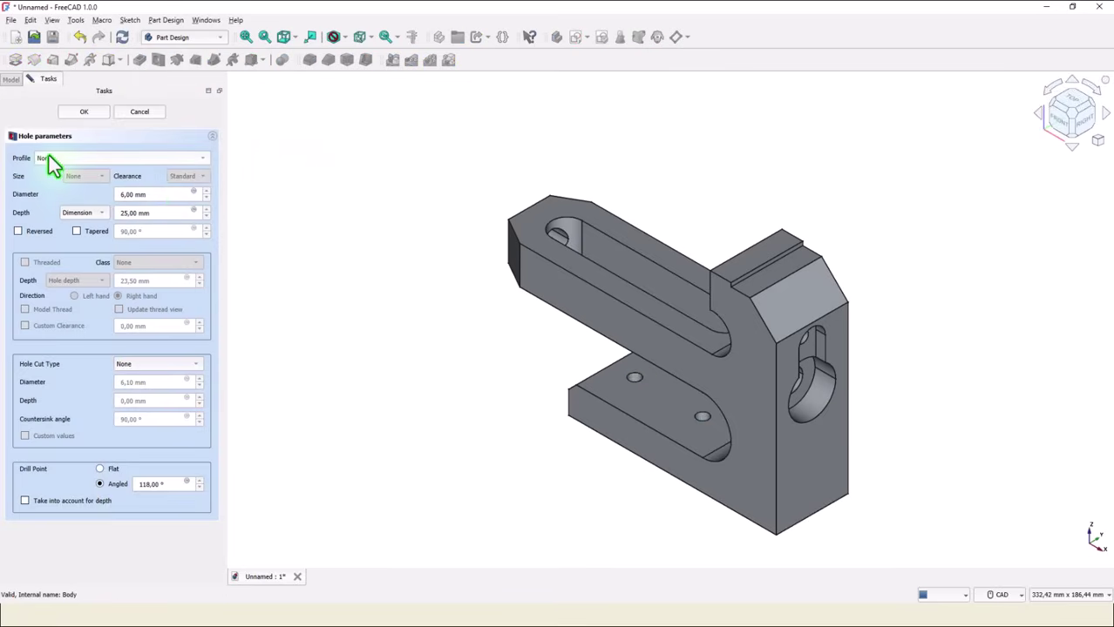
{"action": "left_click", "coordinate": [53, 163]}
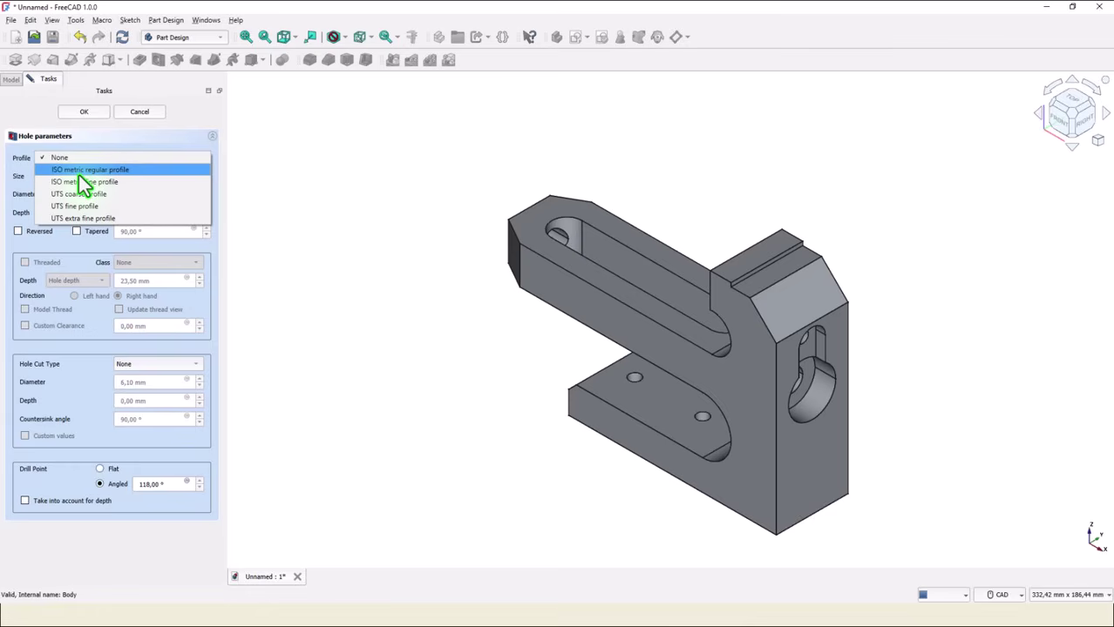
{"action": "left_click", "coordinate": [79, 172]}
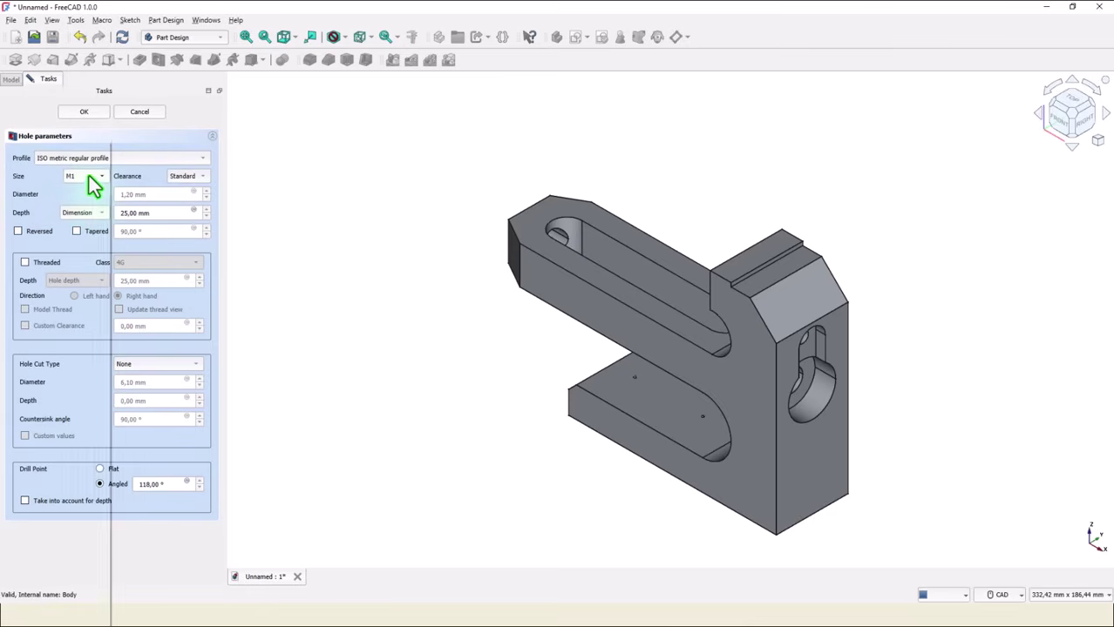
{"action": "left_click", "coordinate": [87, 176]}
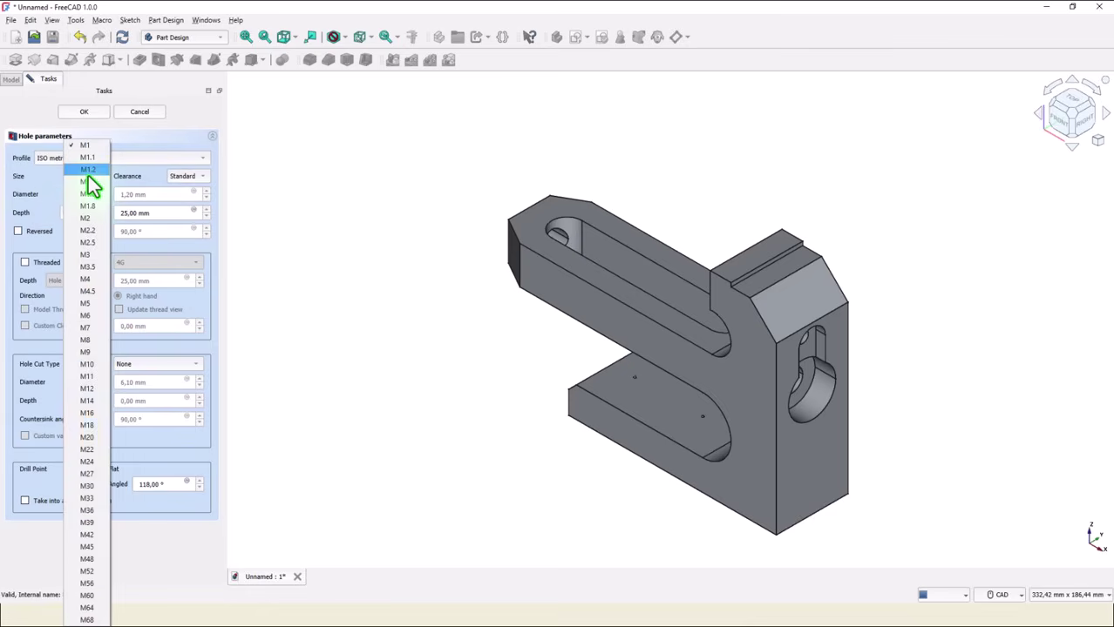
{"action": "left_click", "coordinate": [87, 342]}
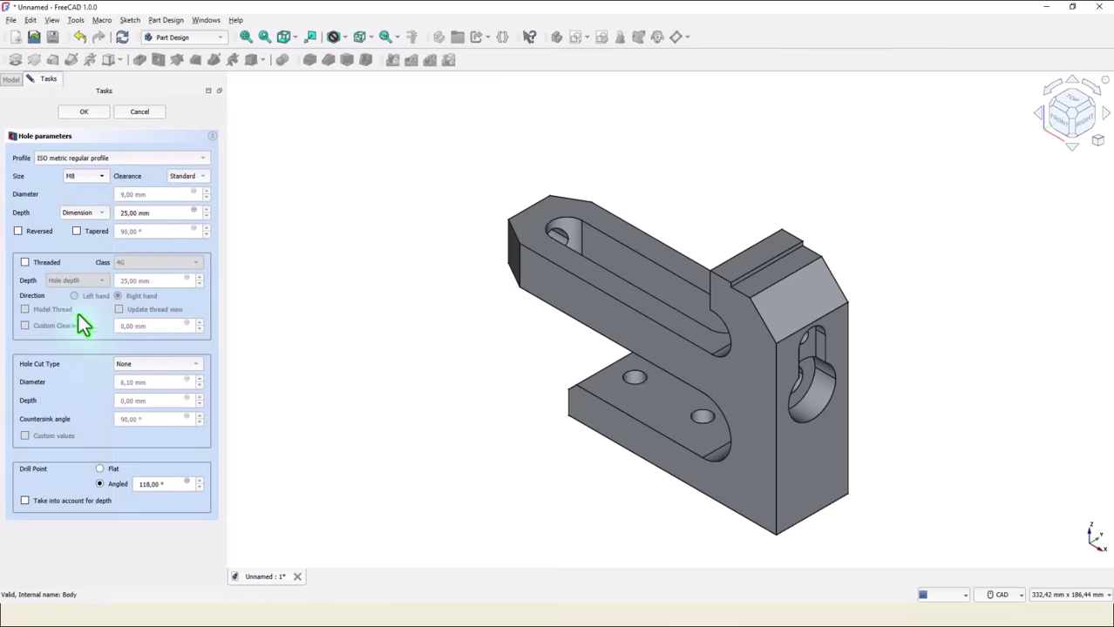
{"action": "left_click", "coordinate": [98, 214]}
{"action": "left_click", "coordinate": [99, 224]}
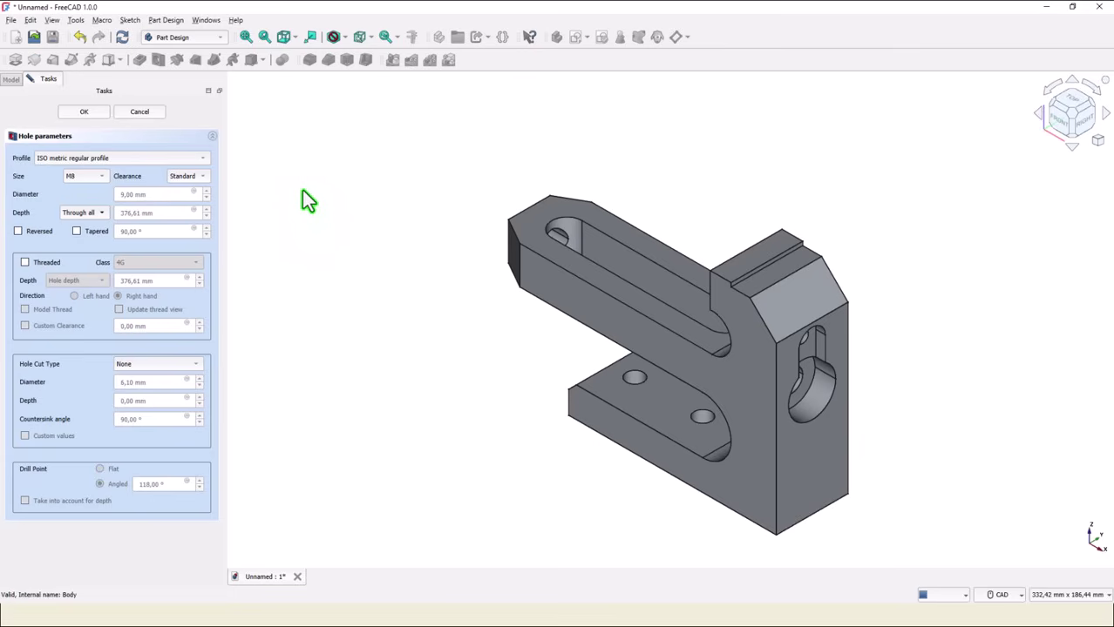
Enable Threaded and Model Thread on the M8 holes and confirm the hole feature
{"action": "left_click", "coordinate": [24, 263]}
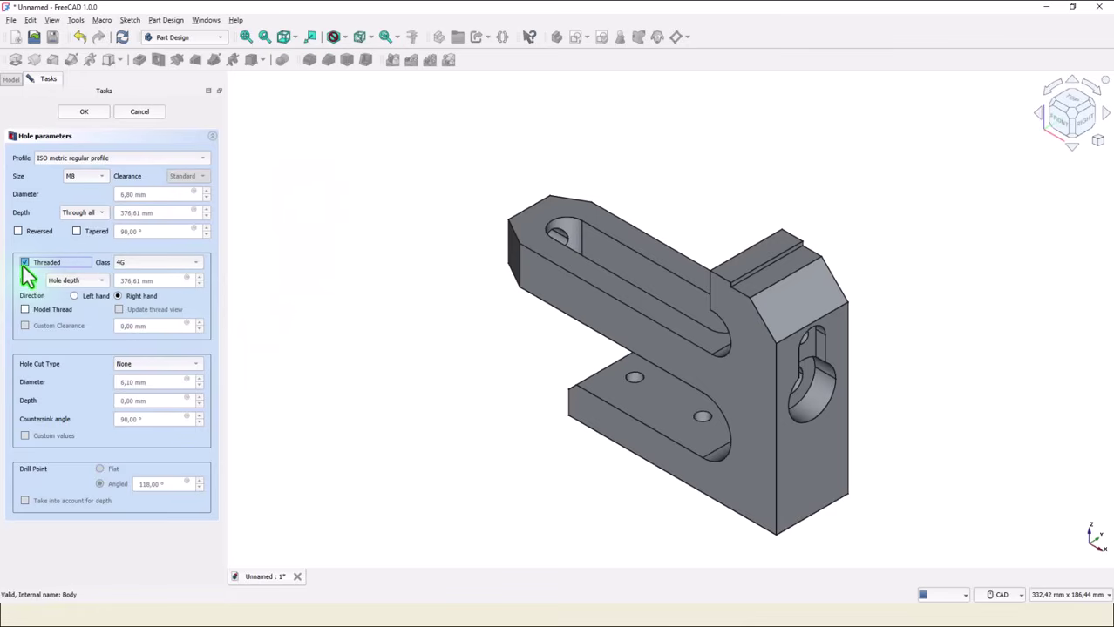
{"action": "left_click", "coordinate": [24, 311]}
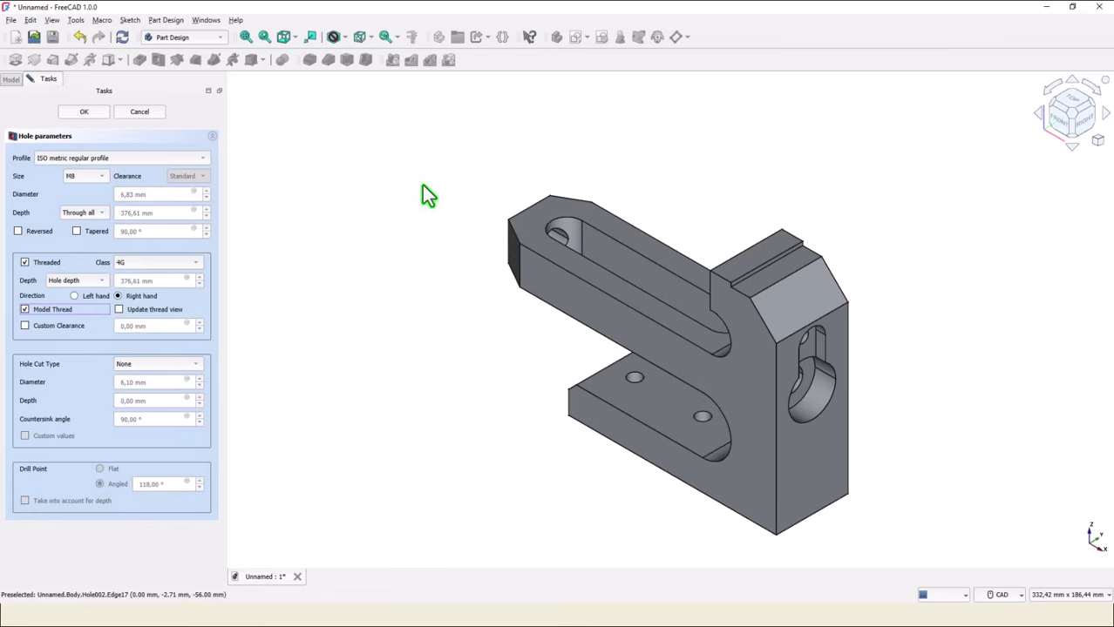
{"action": "left_click", "coordinate": [87, 112]}
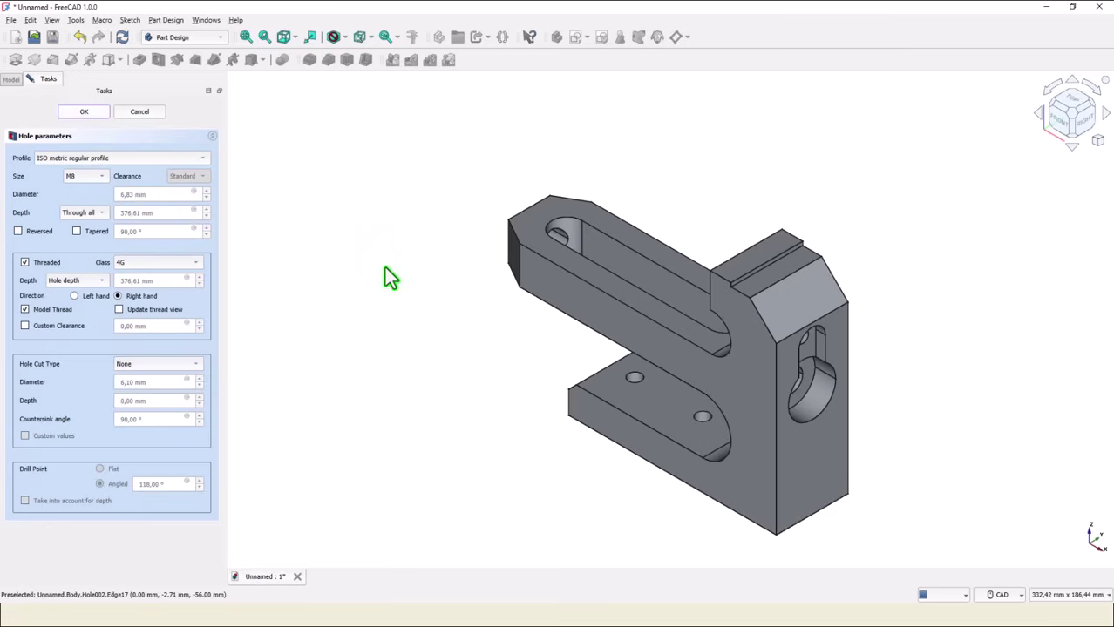